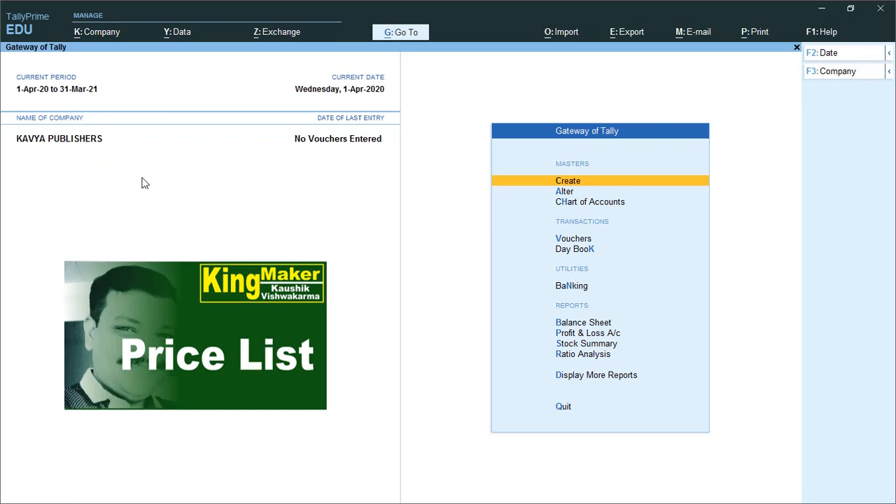
pyautogui.press('Down')
pyautogui.press('Down')
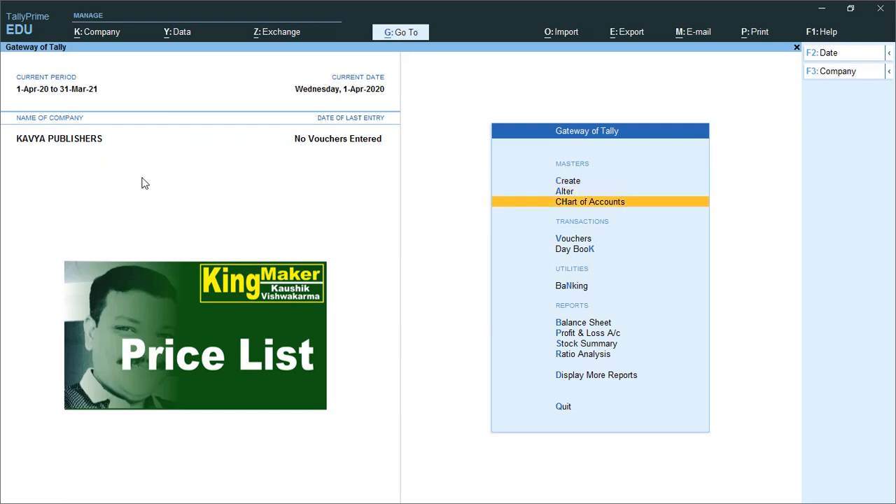
pyautogui.press('Up')
pyautogui.press('Up')
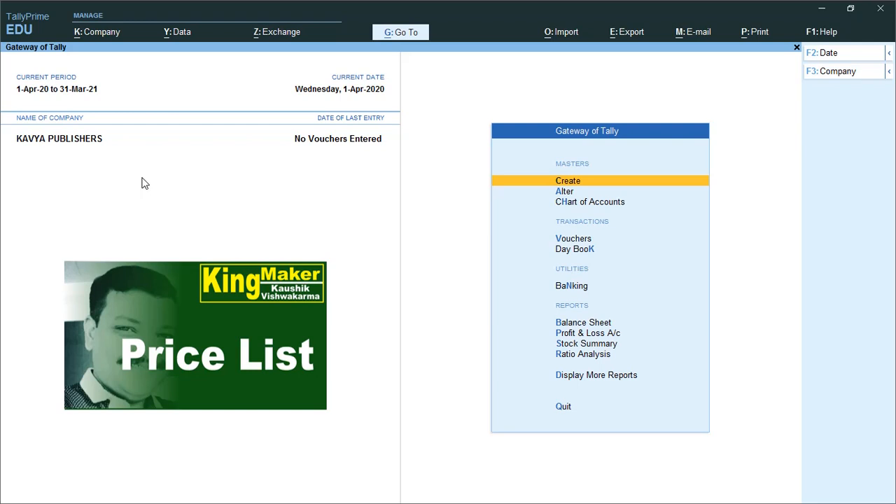
pyautogui.press('Down')
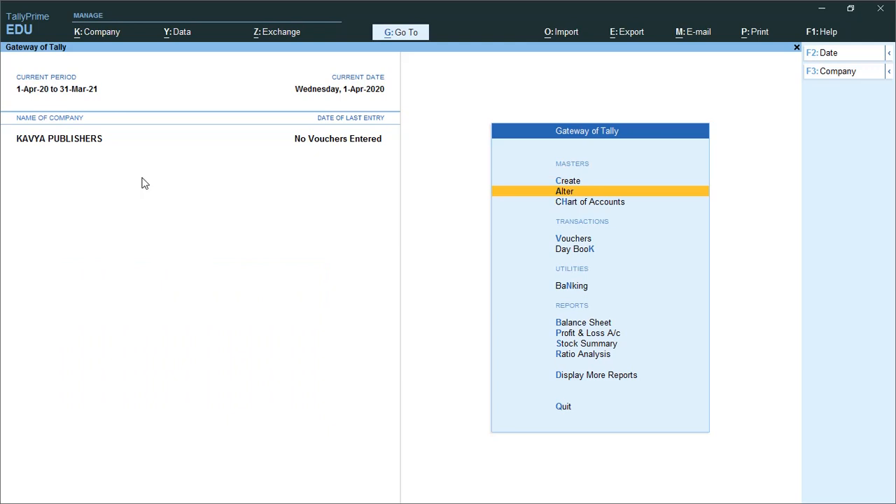
# Show more features in the company features of KAVYA PUBLISHERS and enable multiple price levels
pyautogui.press('F11')
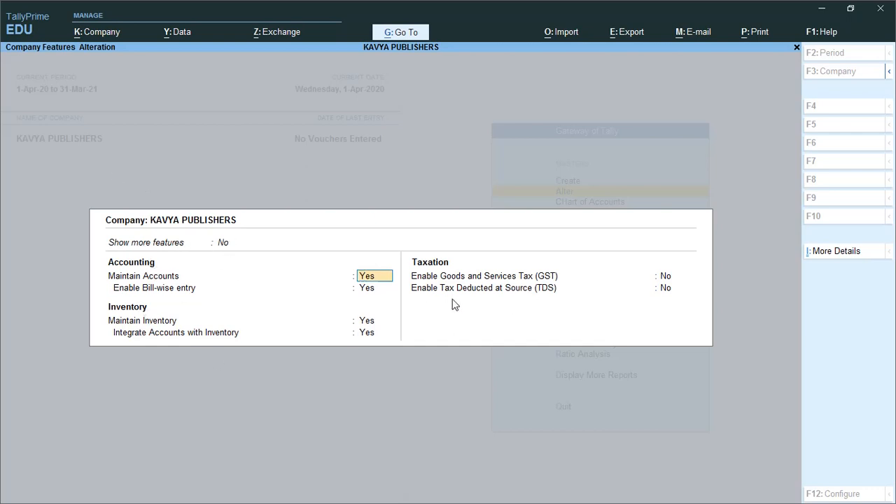
pyautogui.press('Up')
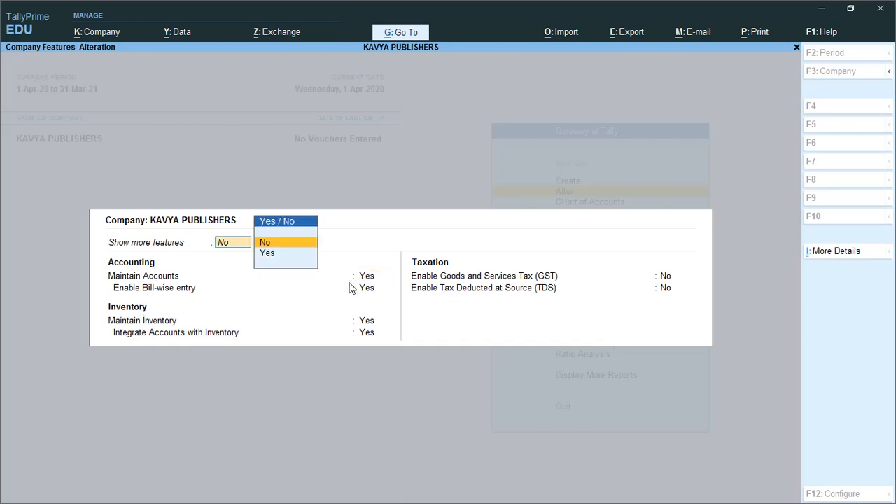
pyautogui.write('y')
pyautogui.press('Return')
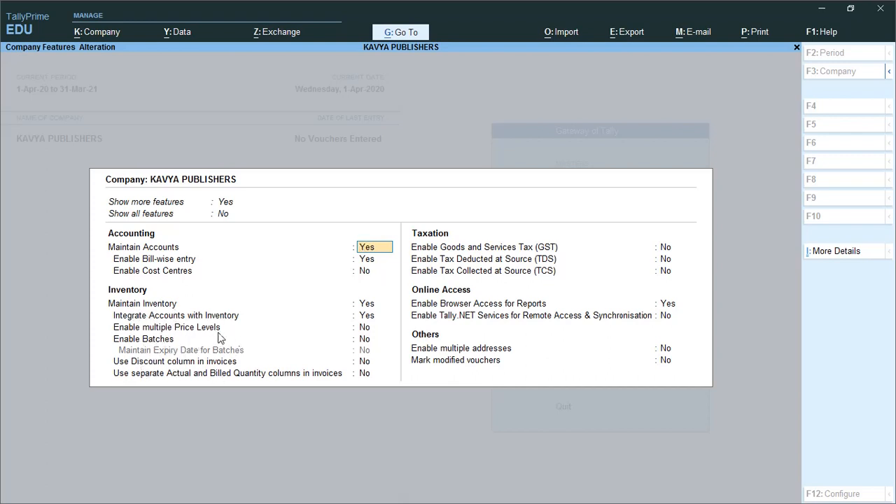
pyautogui.click(363, 328)
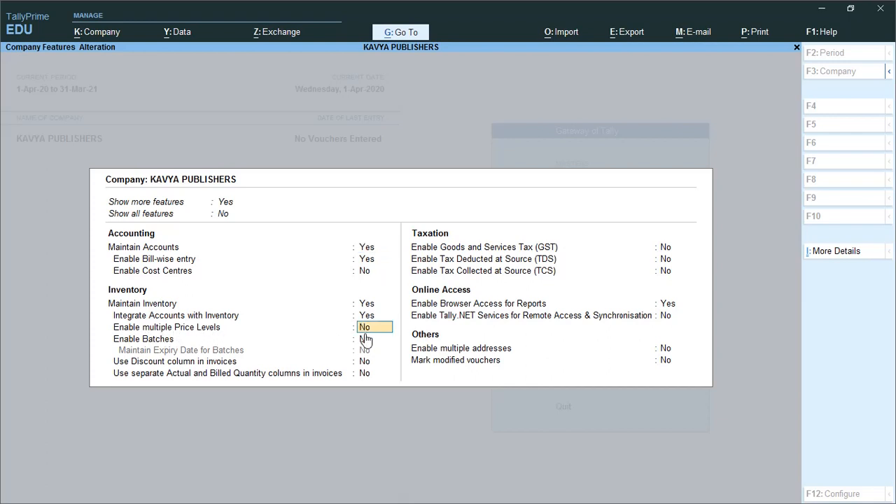
pyautogui.write('y')
pyautogui.press('Return')
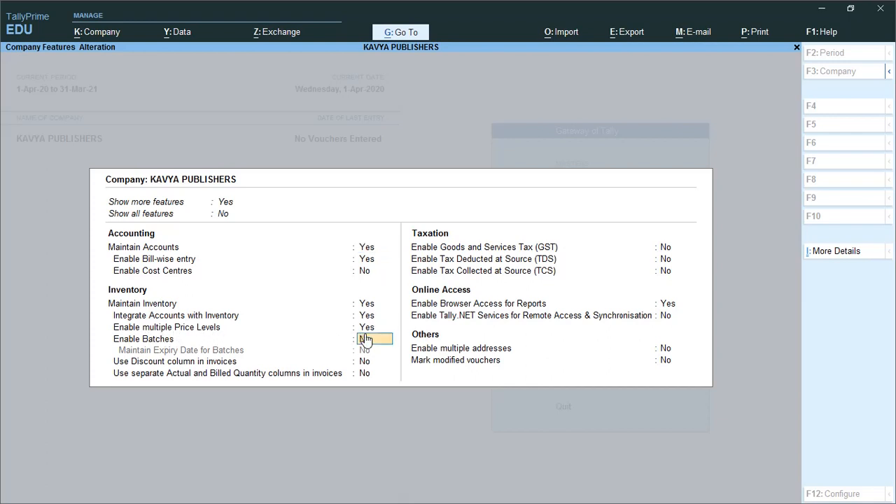
# Enable the discount column in invoices, keep the remaining options as they are, and save the company features
pyautogui.press('Return')
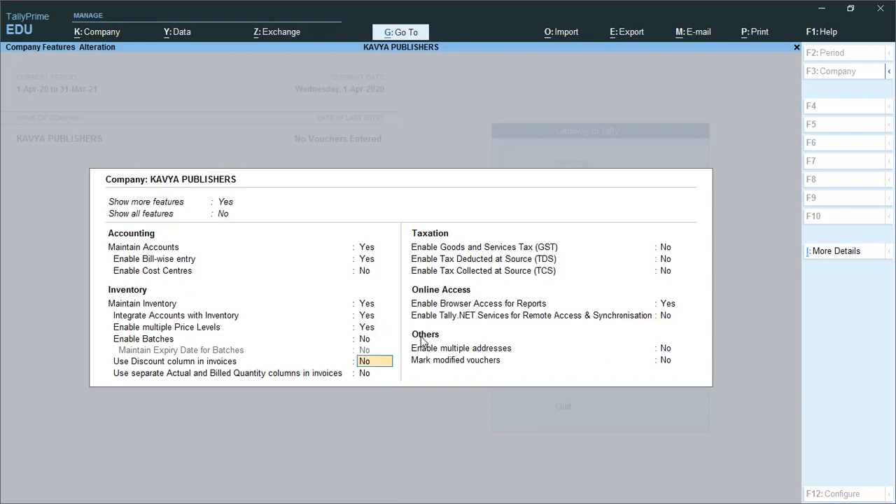
pyautogui.write('y')
pyautogui.press('Return')
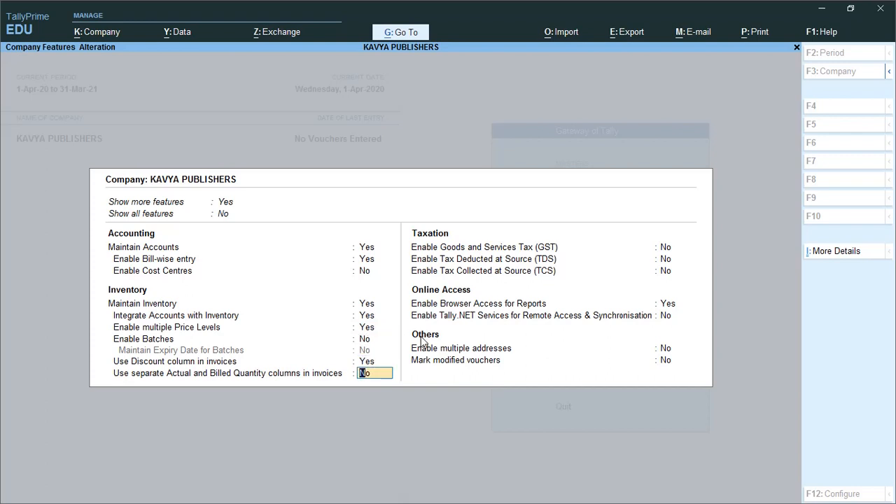
pyautogui.press('Return')
pyautogui.press('Return')
pyautogui.press('Return')
pyautogui.press('Return')
pyautogui.press('Return')
pyautogui.press('Return')
pyautogui.press('Return')
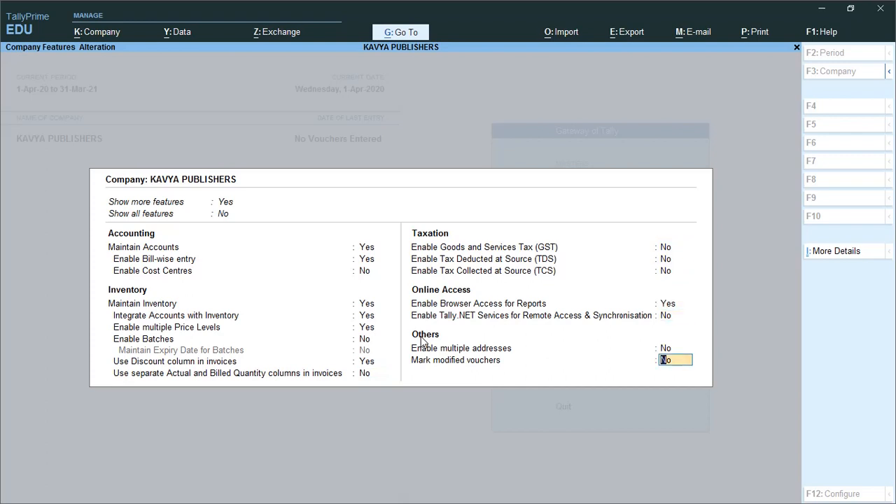
pyautogui.press('Return')
pyautogui.press('Return')
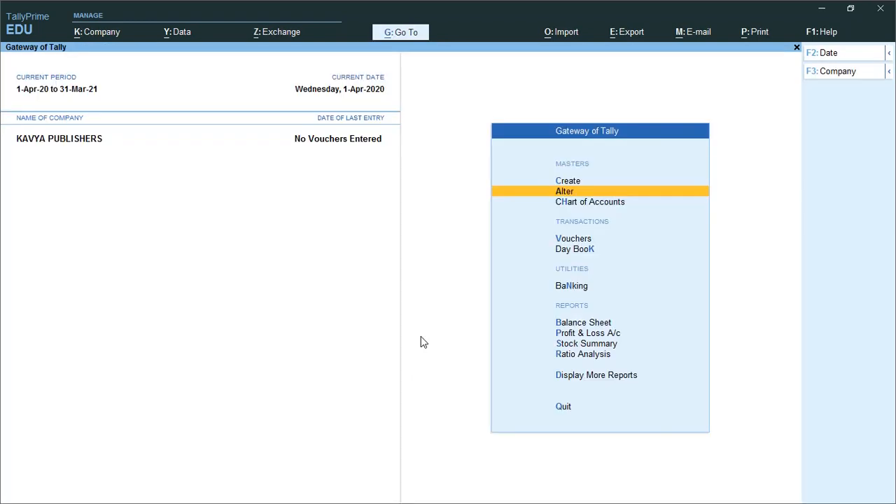
# Create DEALER as the first company price level in the inventory masters
pyautogui.press('Up')
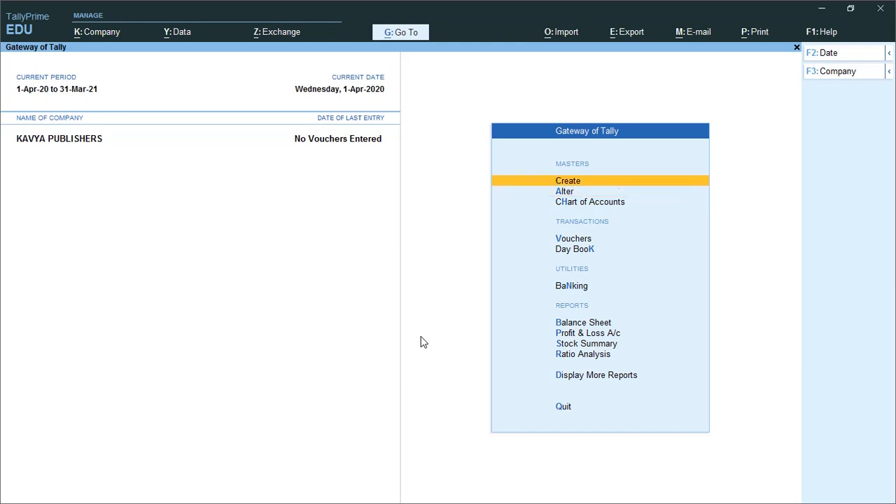
pyautogui.press('Return')
pyautogui.press('Down')
pyautogui.press('Down')
pyautogui.press('Down')
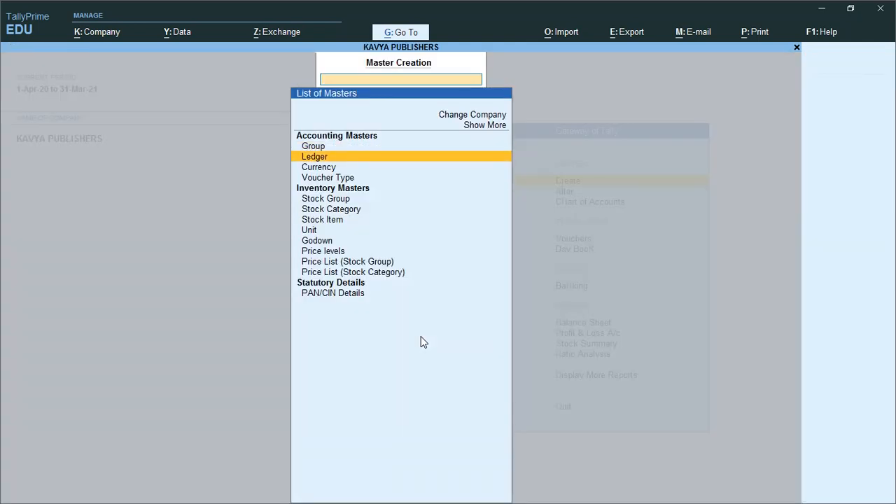
pyautogui.press('Down')
pyautogui.press('Down')
pyautogui.press('Down')
pyautogui.press('Down')
pyautogui.press('Down')
pyautogui.press('Down')
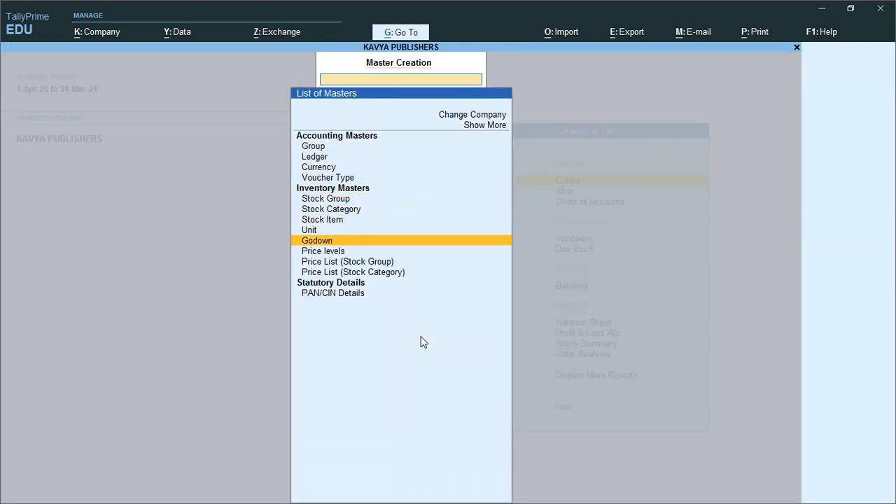
pyautogui.press('Return')
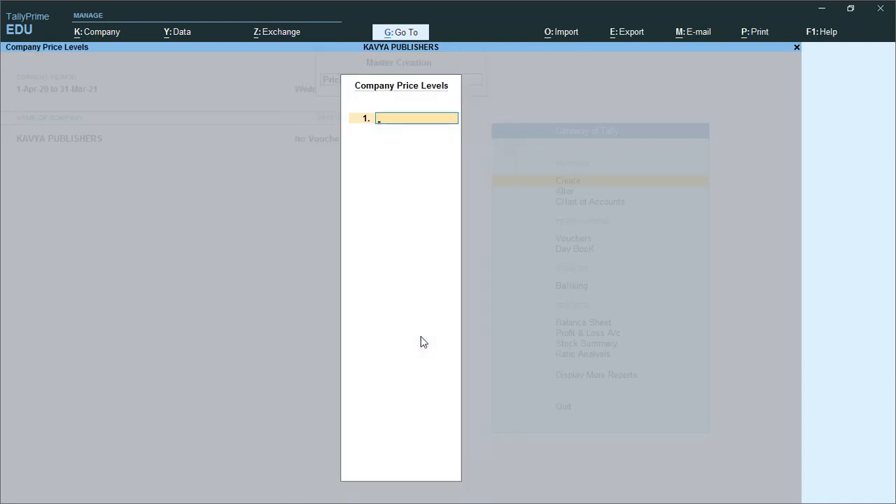
pyautogui.write('DEALEAR')
pyautogui.press('BackSpace')
pyautogui.press('BackSpace')
pyautogui.write('R')
pyautogui.press('Return')
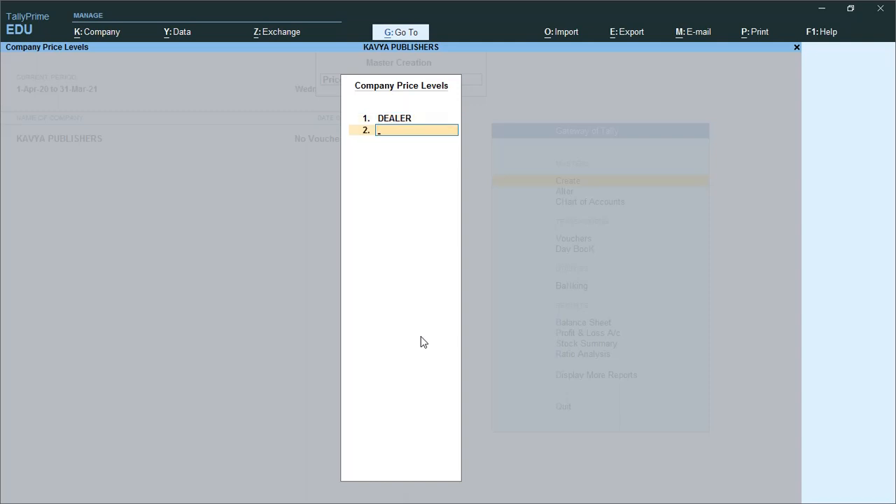
# Add STUDENT as the second company price level and save the list
pyautogui.write('STUDENT')
pyautogui.press('Return')
pyautogui.press('Return')
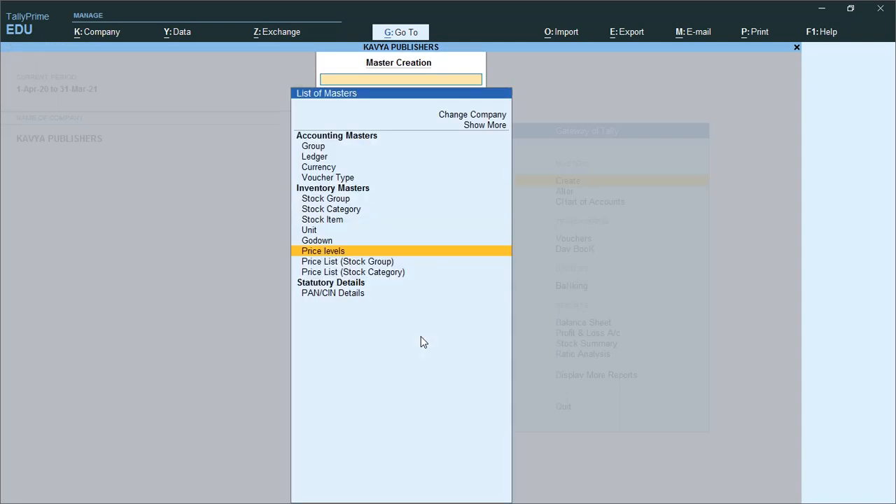
pyautogui.press('Up')
pyautogui.press('Up')
pyautogui.press('Up')
pyautogui.press('Up')
pyautogui.press('Up')
pyautogui.press('Up')
pyautogui.press('Up')
pyautogui.press('Up')
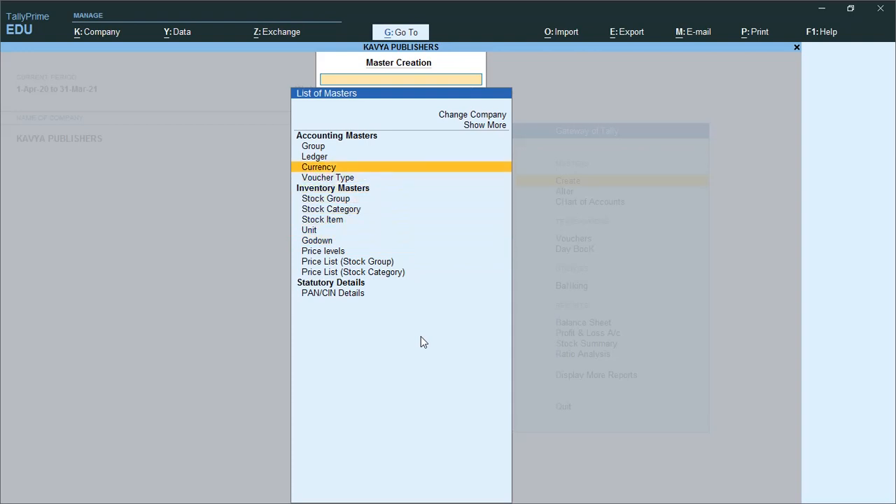
pyautogui.press('Down')
pyautogui.press('Down')
pyautogui.press('Escape')
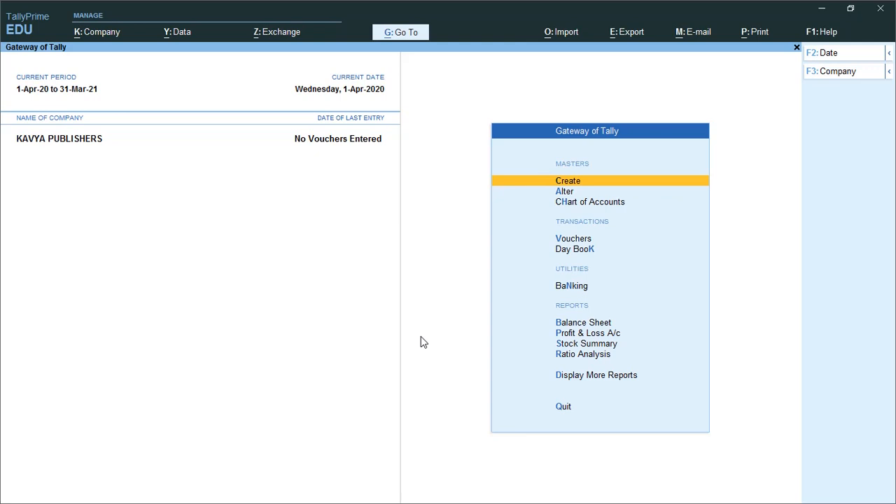
# Create a simple unit with symbol NO, formal name NUMBERS and 0 decimal places
pyautogui.press('Return')
pyautogui.press('Down')
pyautogui.press('Down')
pyautogui.press('Down')
pyautogui.press('Down')
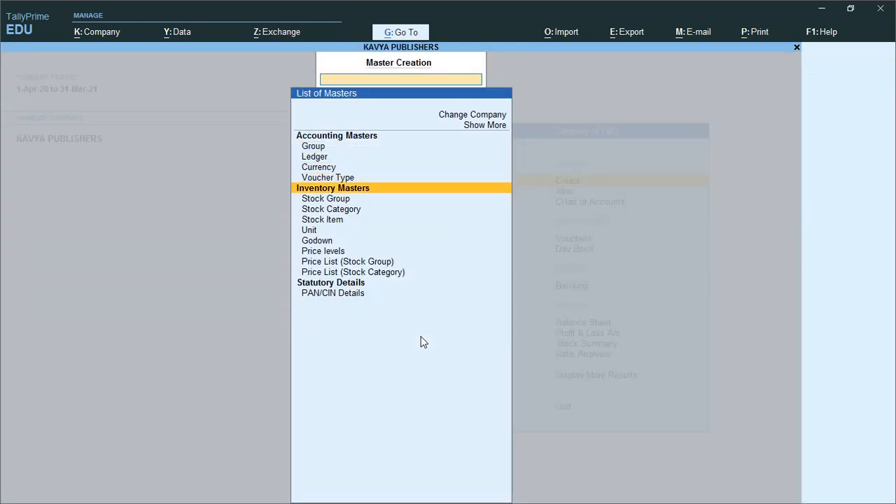
pyautogui.press('Down')
pyautogui.press('Down')
pyautogui.press('Down')
pyautogui.press('Down')
pyautogui.press('Return')
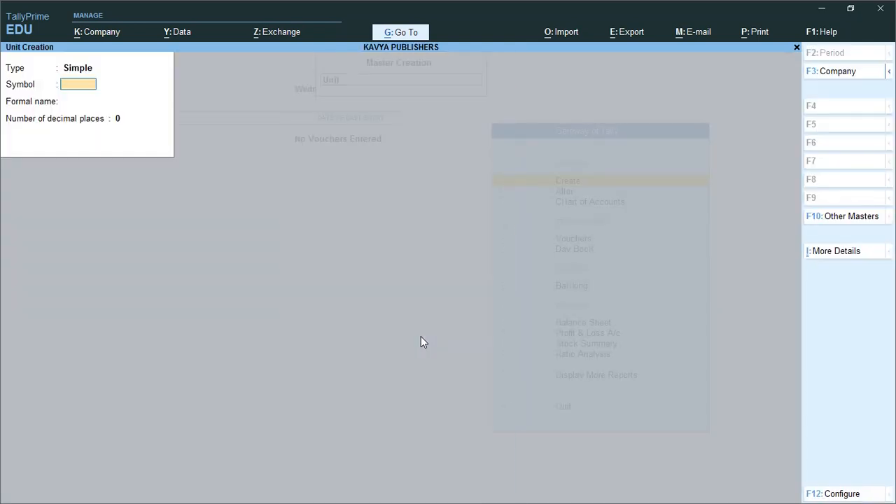
pyautogui.write('NO')
pyautogui.press('Return')
pyautogui.write('NUMBERS')
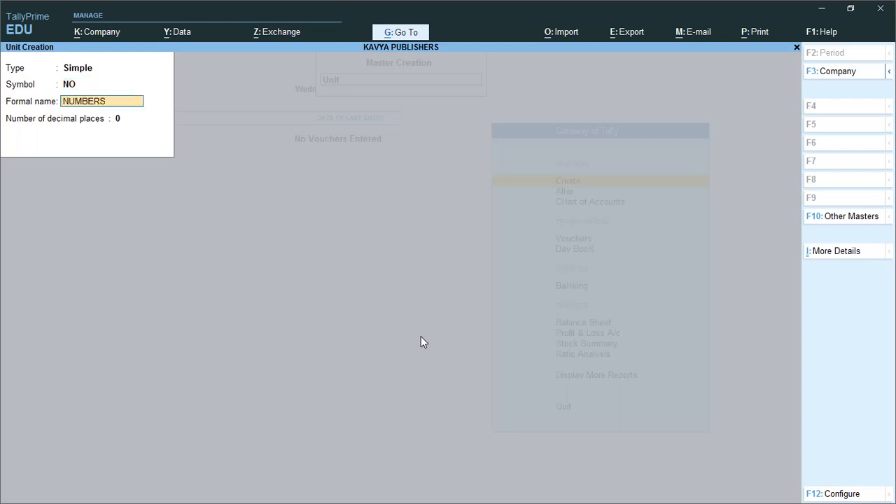
pyautogui.press('Return')
pyautogui.press('Return')
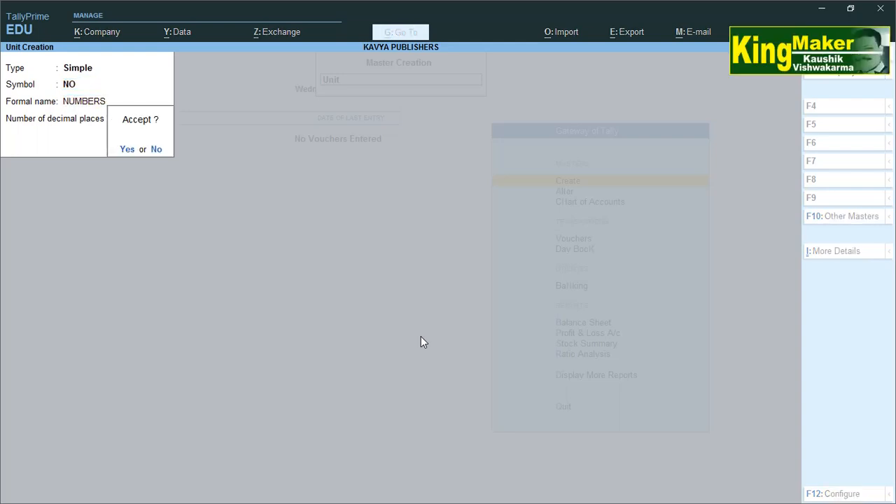
pyautogui.press('Return')
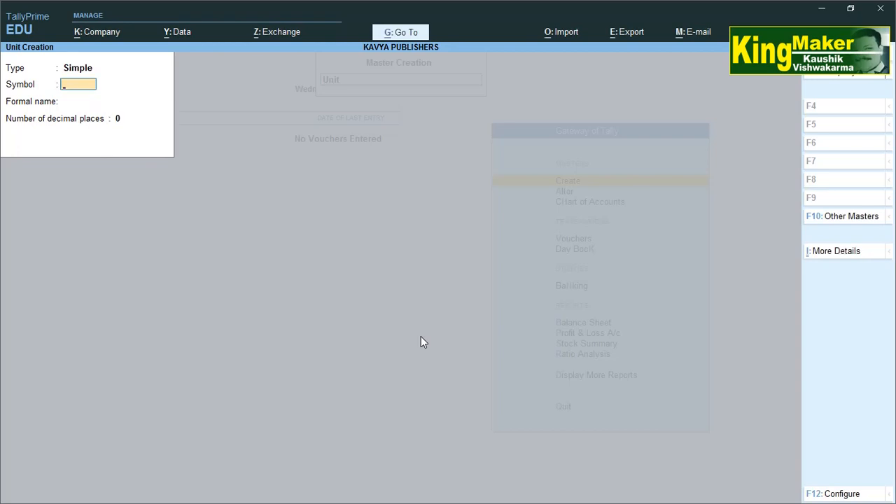
pyautogui.press('Escape')
# Create a stock group named COMPUTER BOOKS under Primary, without adding item quantities
pyautogui.press('Up')
pyautogui.press('Up')
pyautogui.press('Down')
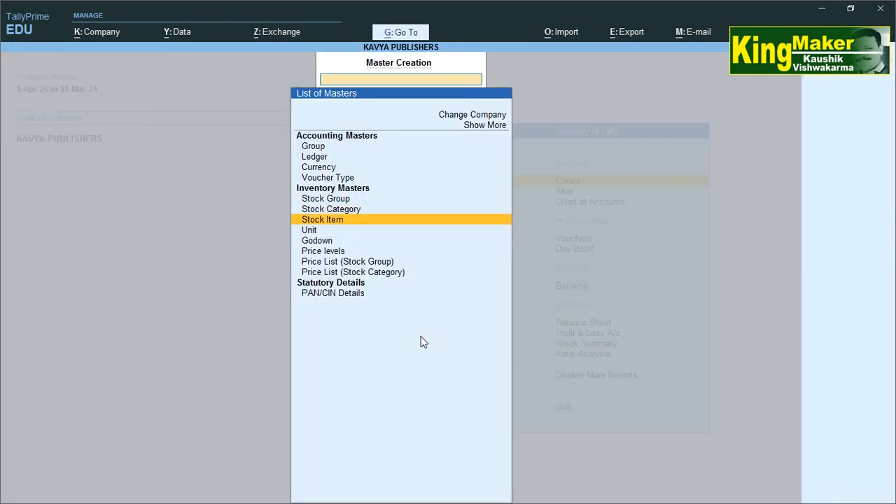
pyautogui.press('Up')
pyautogui.press('Up')
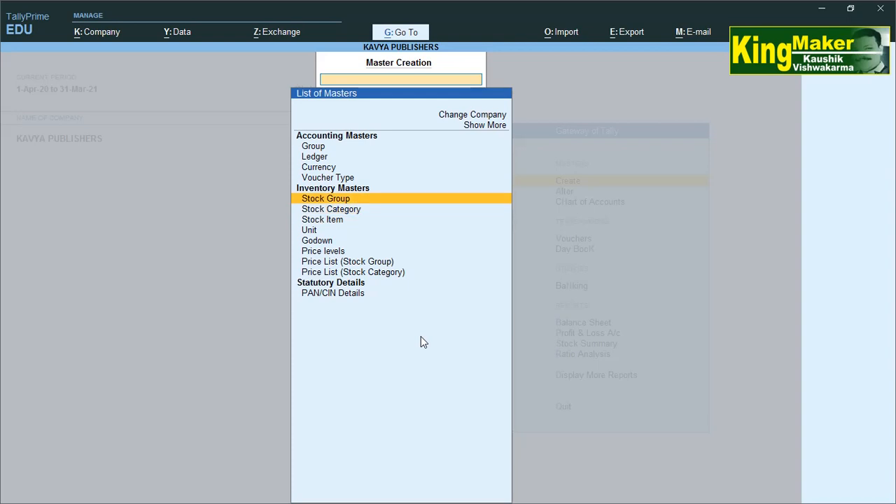
pyautogui.press('Return')
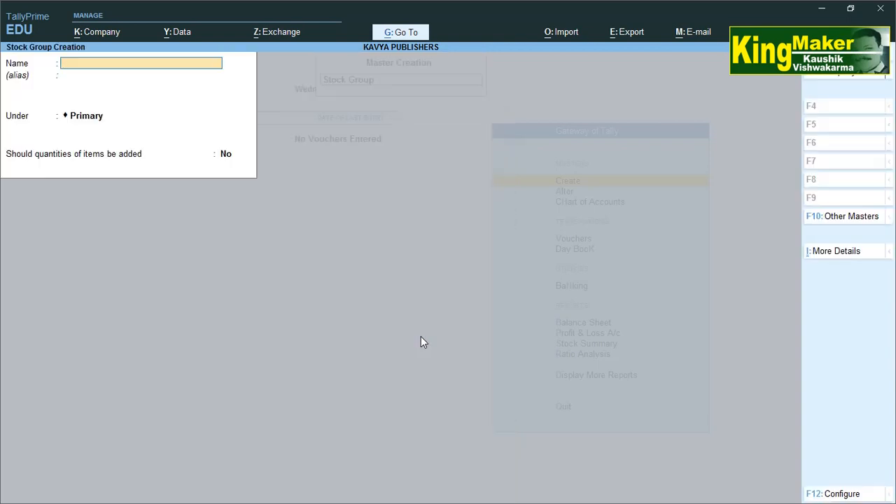
pyautogui.write('COMPUTER BOOKS')
pyautogui.press('Return')
pyautogui.press('Return')
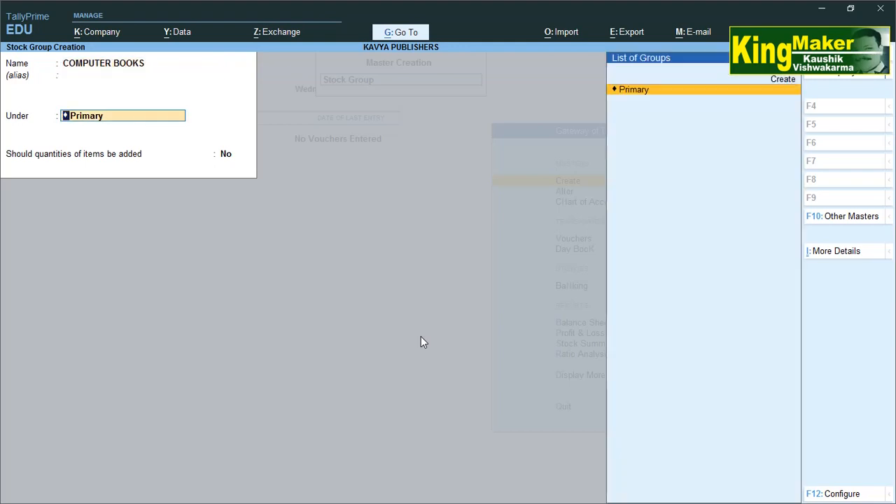
pyautogui.press('Return')
pyautogui.press('Return')
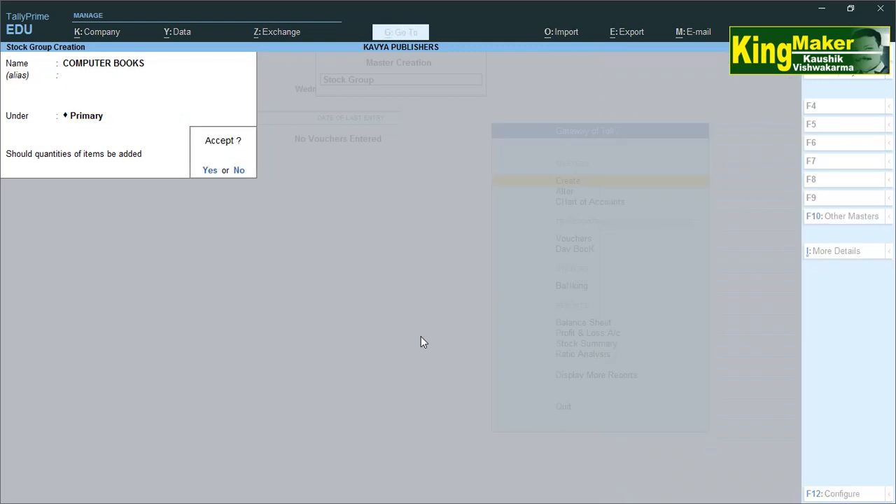
pyautogui.press('Return')
pyautogui.press('Escape')
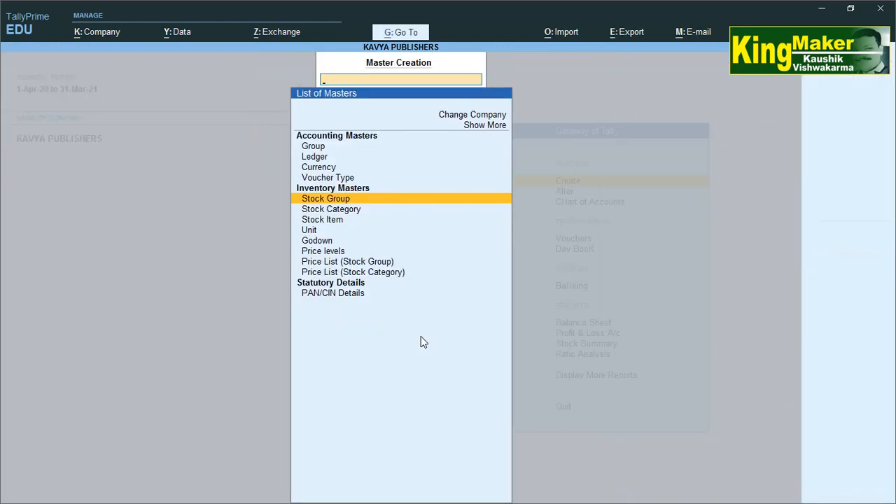
# Start a stock item named TALLY under COMPUTER BOOKS with unit NO and a rate of duty of 0
pyautogui.press('Down')
pyautogui.press('Down')
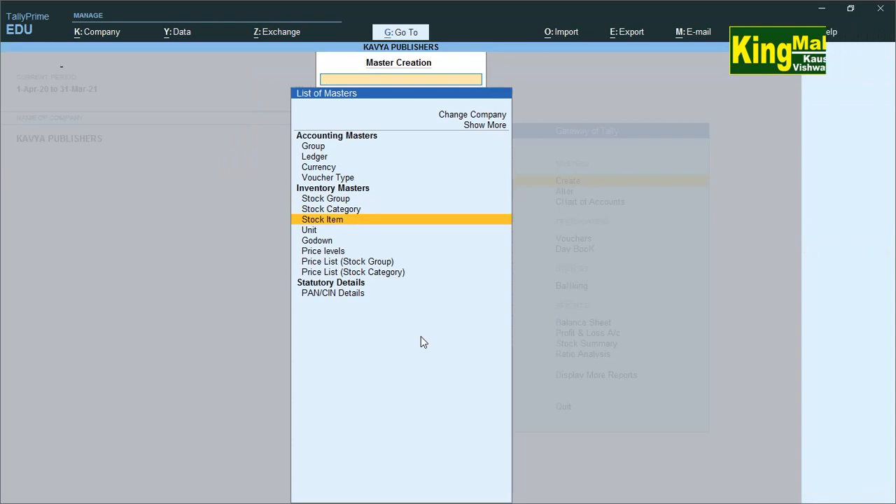
pyautogui.press('Return')
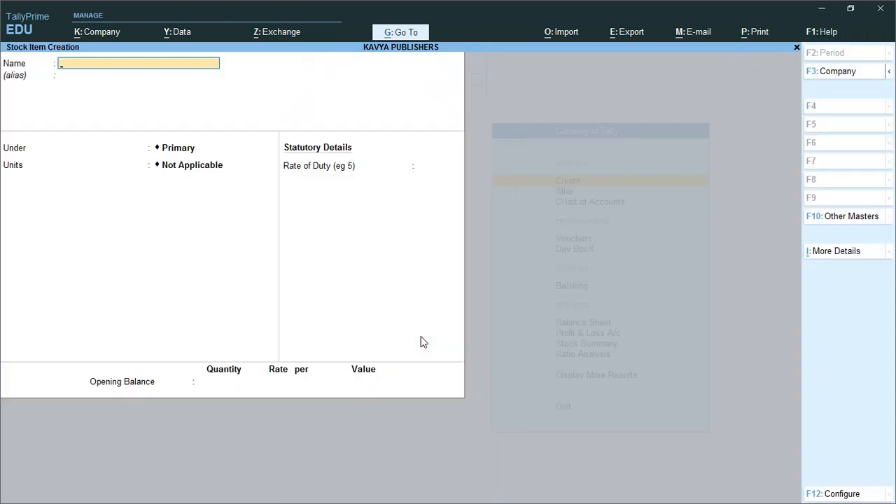
pyautogui.write('TALLY')
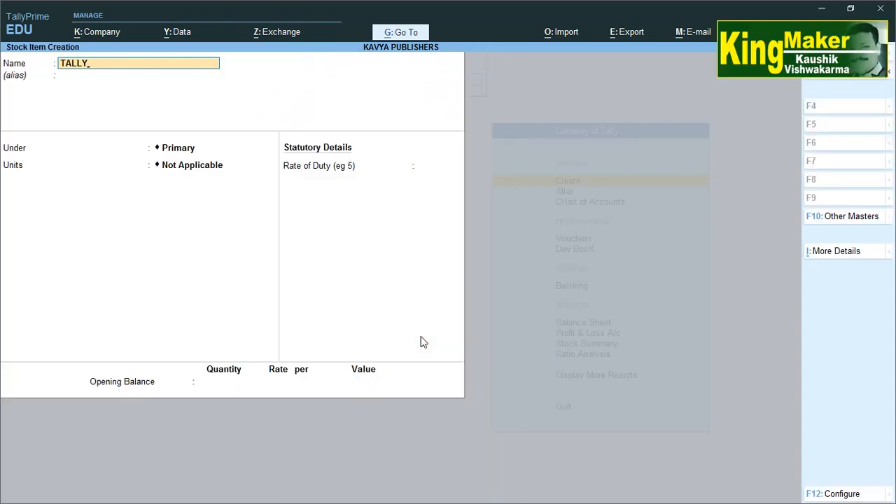
pyautogui.press('Return')
pyautogui.press('Return')
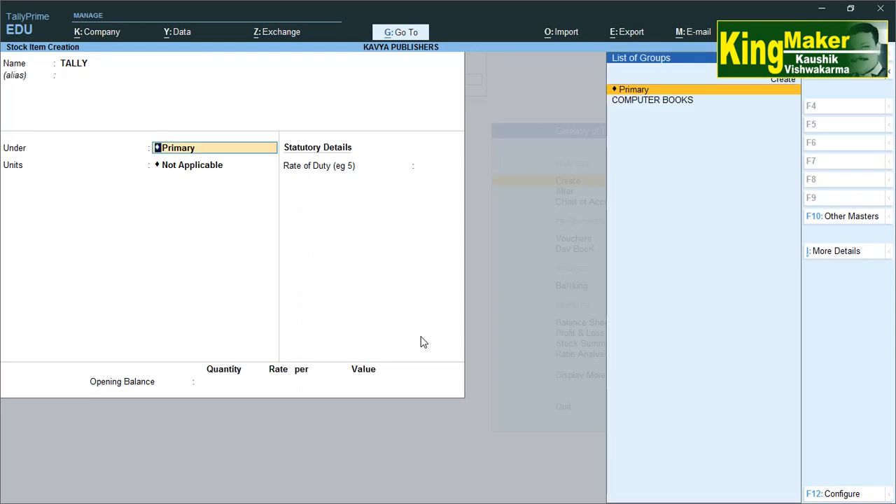
pyautogui.press('Down')
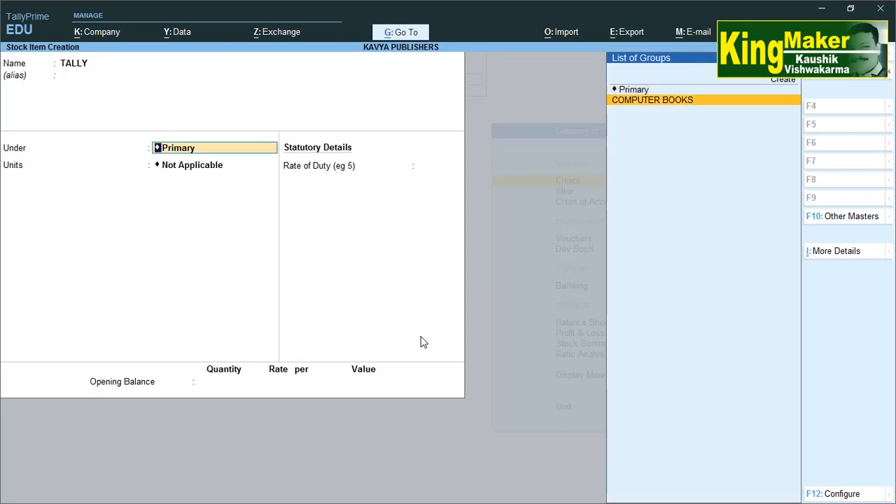
pyautogui.press('Return')
pyautogui.press('Down')
pyautogui.press('Return')
pyautogui.write('0')
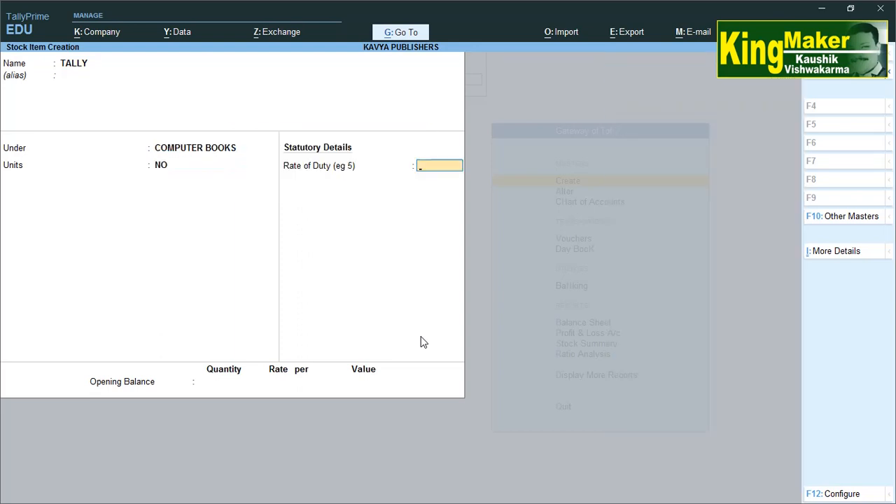
pyautogui.press('Return')
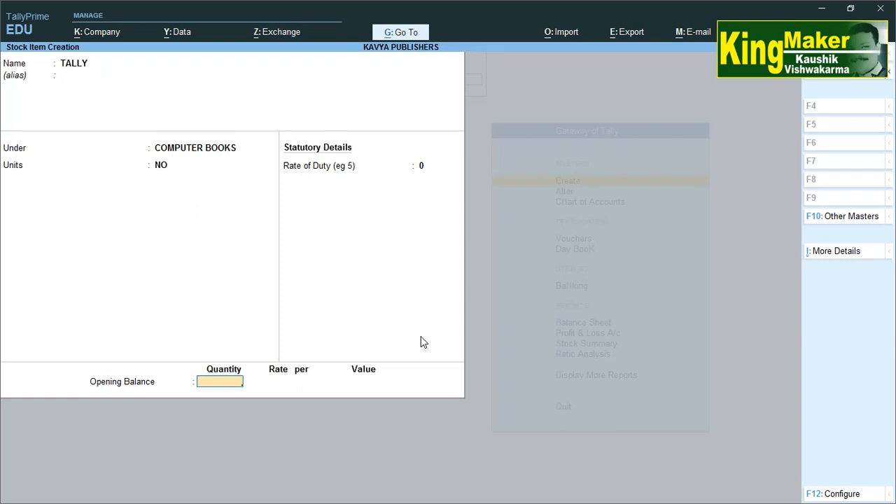
# Give the TALLY item an opening balance of 500 NO at a rate of 100 and save it
pyautogui.write('500')
pyautogui.press('Return')
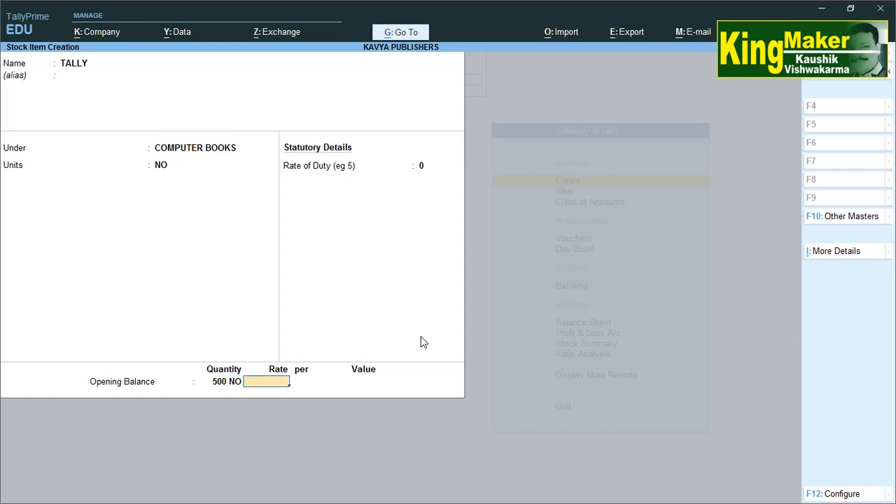
pyautogui.write('100')
pyautogui.press('Return')
pyautogui.press('Return')
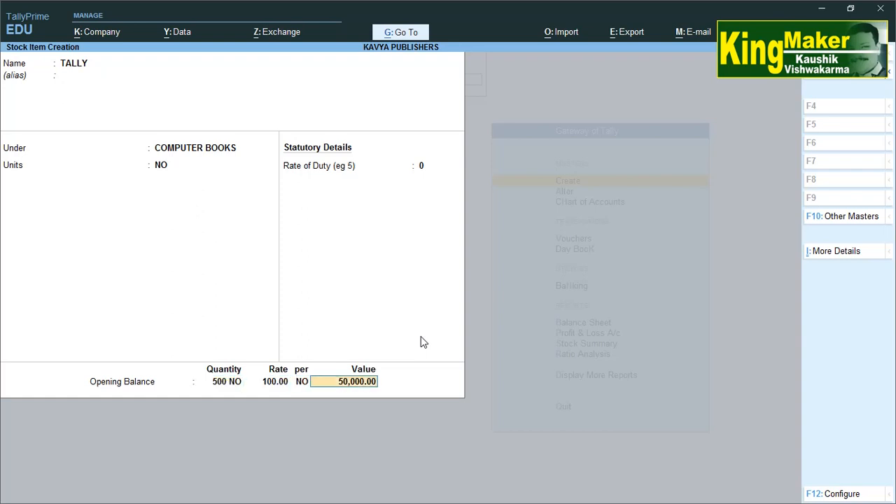
pyautogui.press('Return')
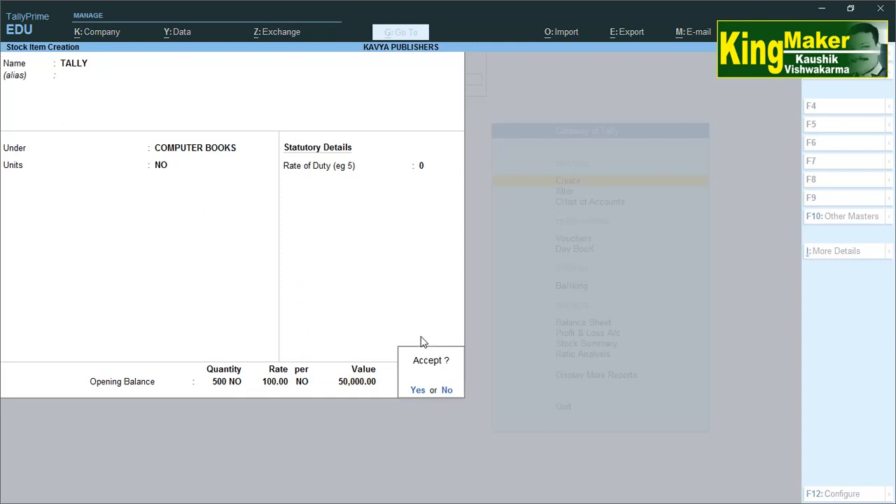
pyautogui.press('Return')
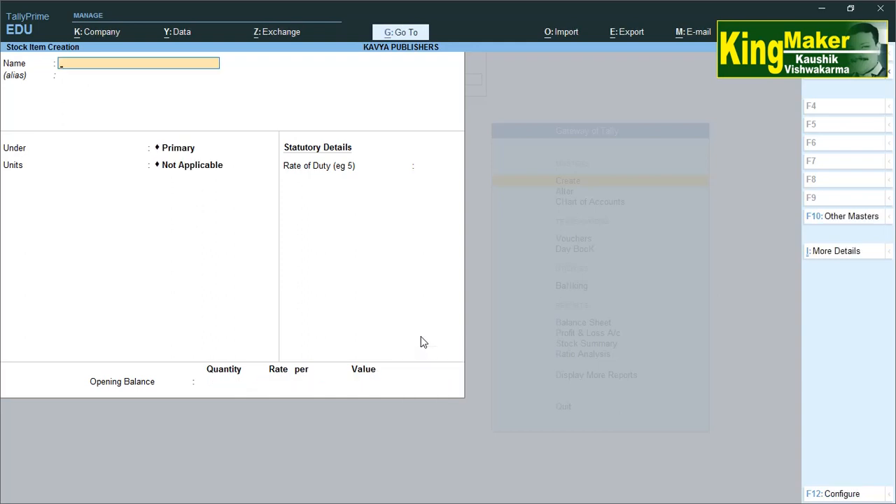
# Start a stock item named MSOFFICE under COMPUTER BOOKS with unit NO and a rate of duty of 0
pyautogui.write('MSOFFICE')
pyautogui.press('Return')
pyautogui.press('Return')
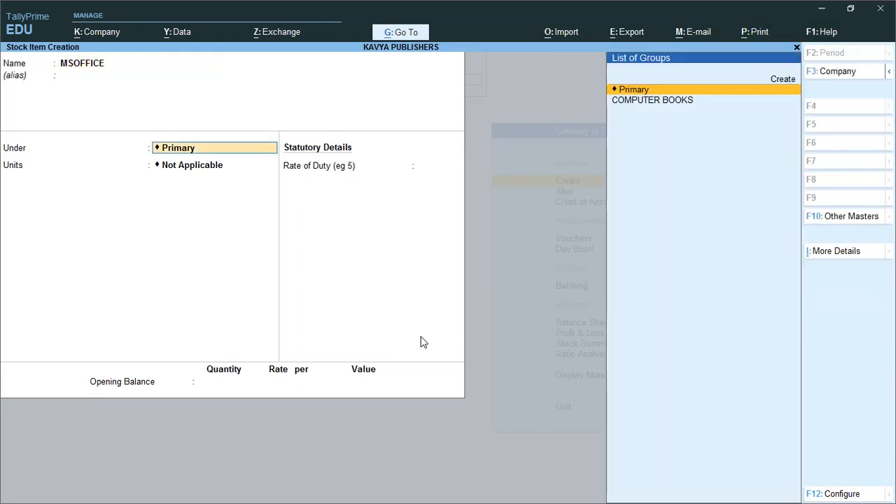
pyautogui.press('Return')
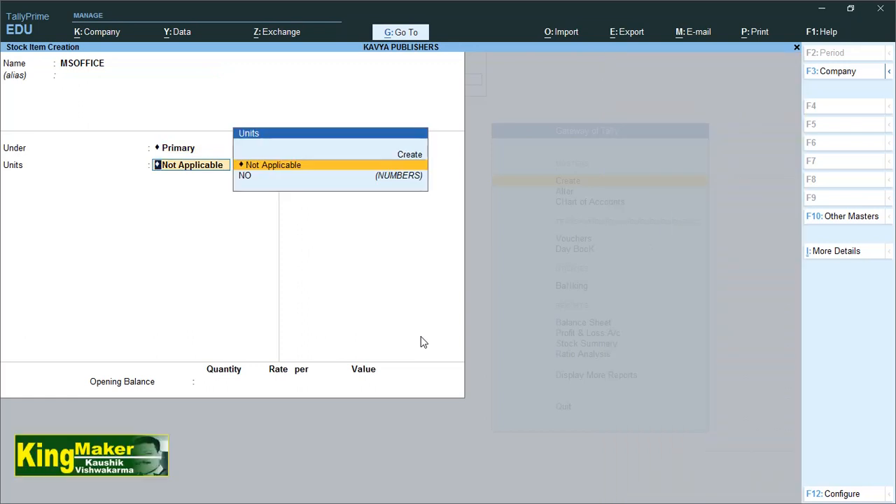
pyautogui.press('BackSpace')
pyautogui.press('Down')
pyautogui.press('Return')
pyautogui.press('Down')
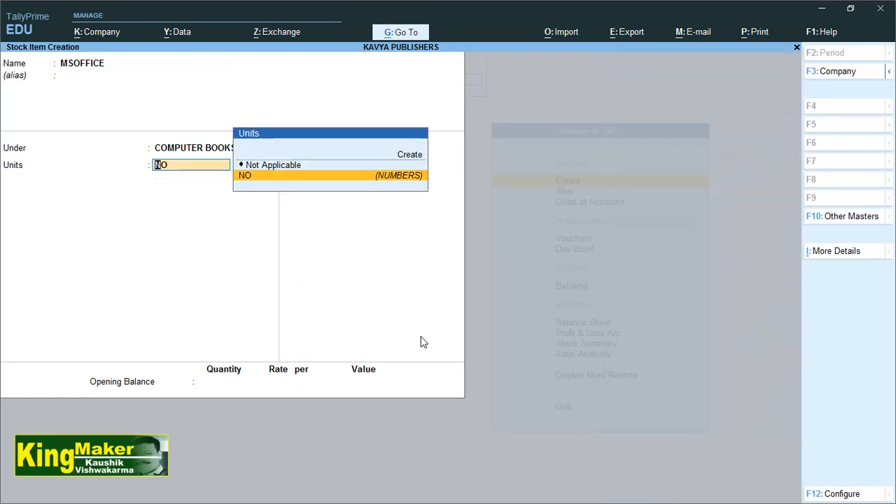
pyautogui.press('Return')
pyautogui.press('Return')
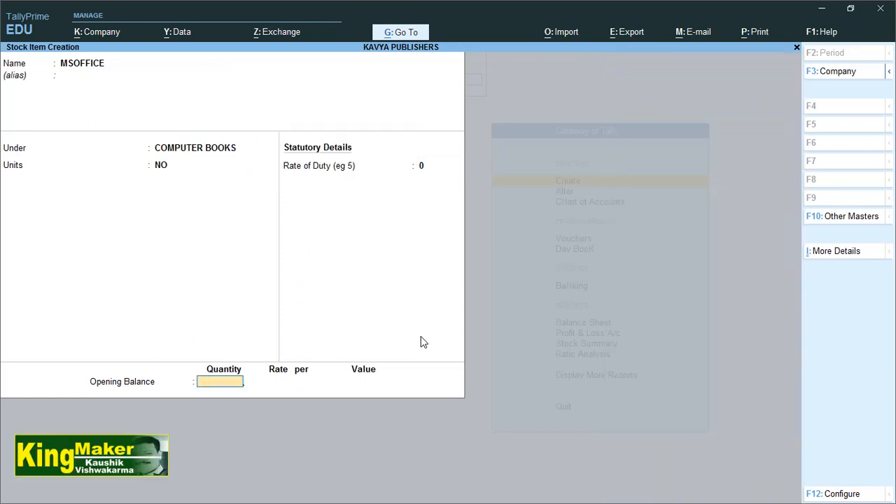
# Give the MSOFFICE item an opening balance of 500 NO at a rate of 100, save it and leave master creation
pyautogui.write('500')
pyautogui.press('Return')
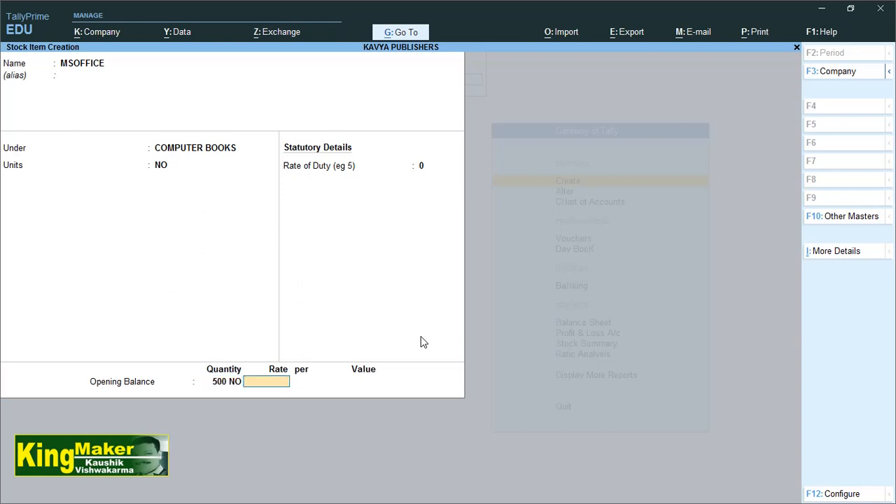
pyautogui.write('100')
pyautogui.press('Return')
pyautogui.press('Return')
pyautogui.press('Return')
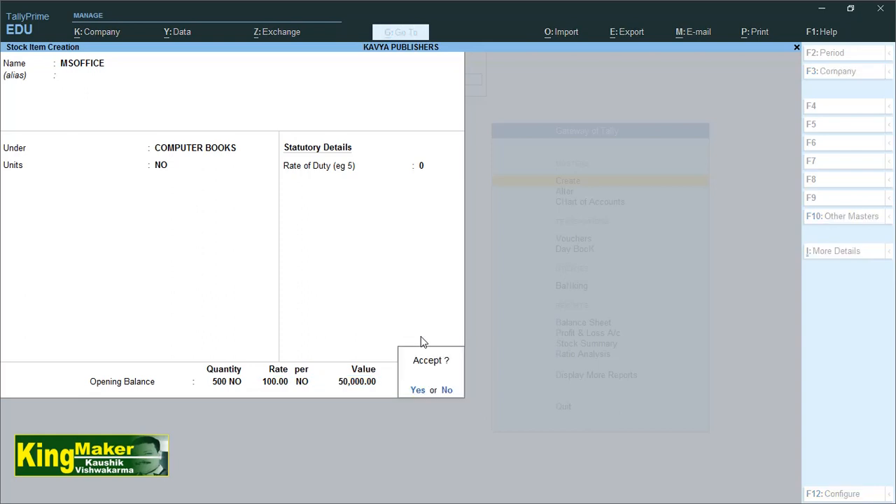
pyautogui.press('y')
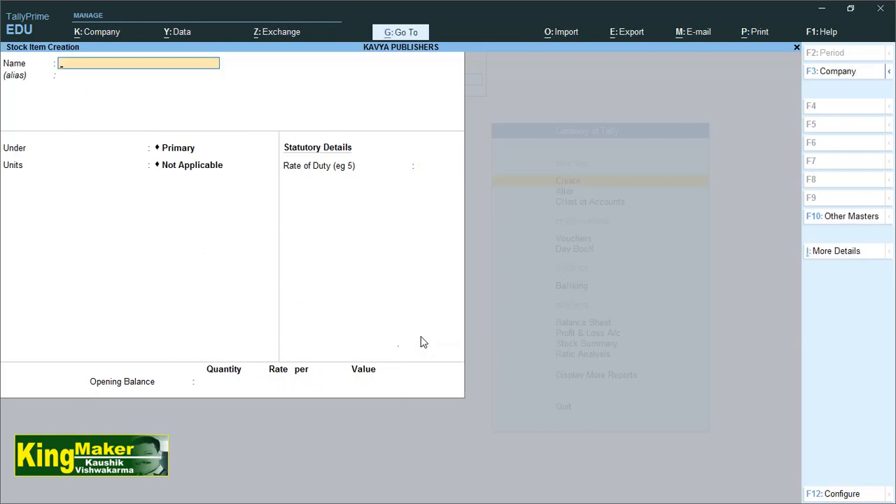
pyautogui.press('Escape')
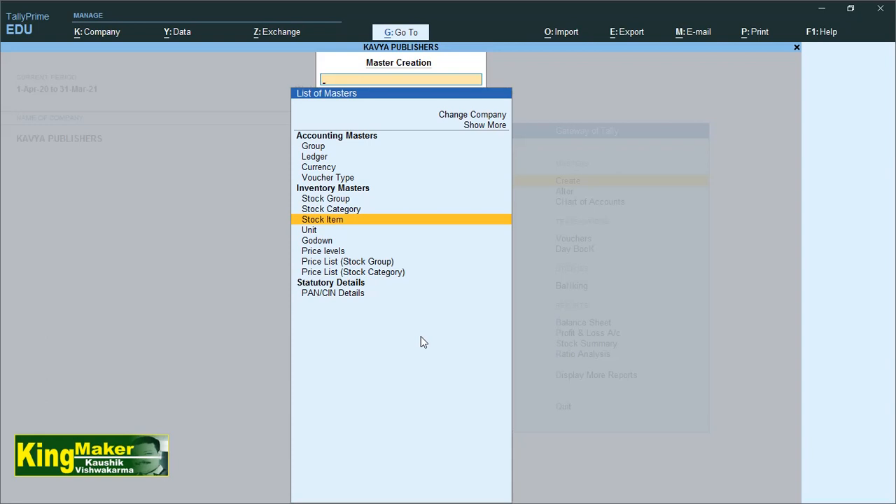
pyautogui.press('Escape')
pyautogui.press('Down')
pyautogui.press('Down')
pyautogui.press('Down')
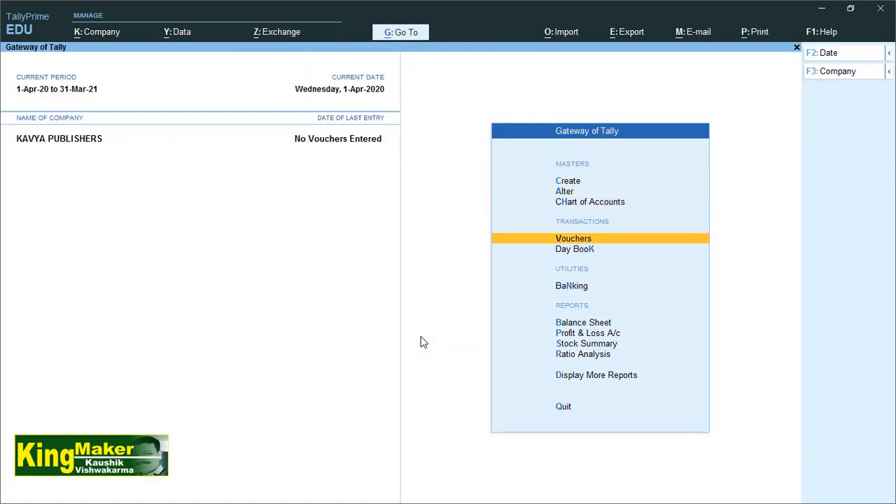
pyautogui.press('Return')
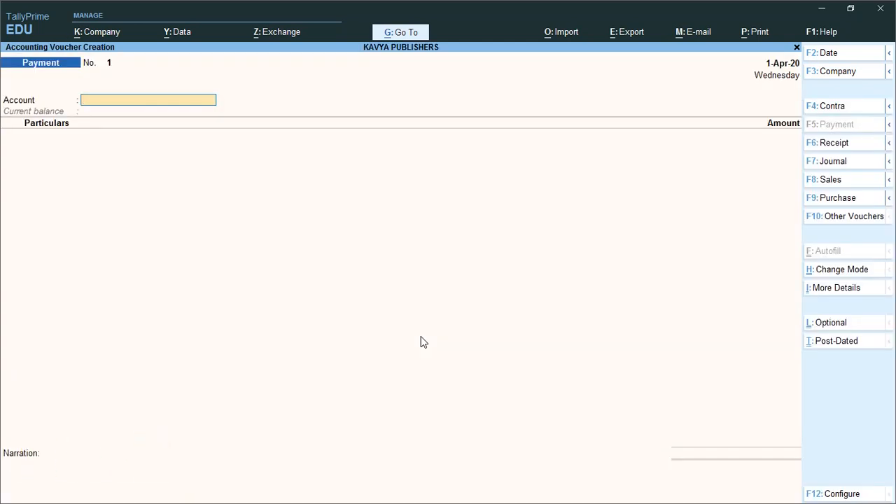
pyautogui.press('Escape')
# Examine the items in the COMPUTER BOOKS group in the Stock Summary report, then close the report
pyautogui.press('Down')
pyautogui.press('Down')
pyautogui.press('Down')
pyautogui.press('Down')
pyautogui.press('Down')
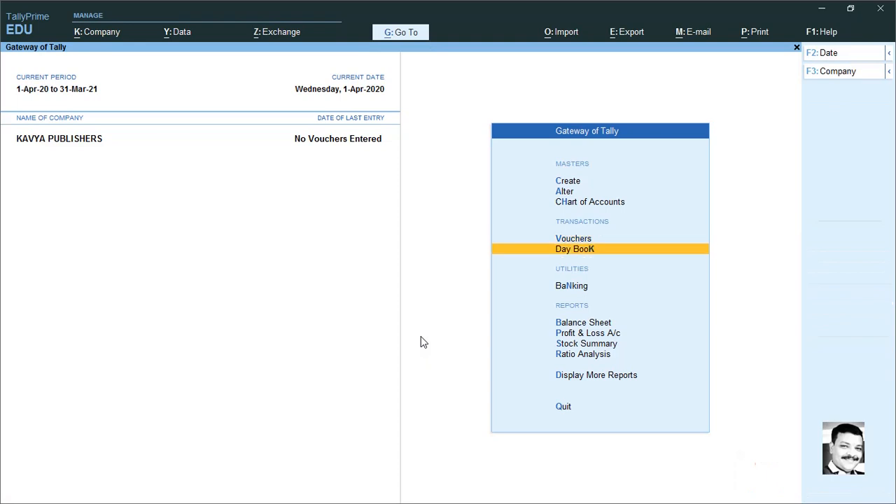
pyautogui.press('Return')
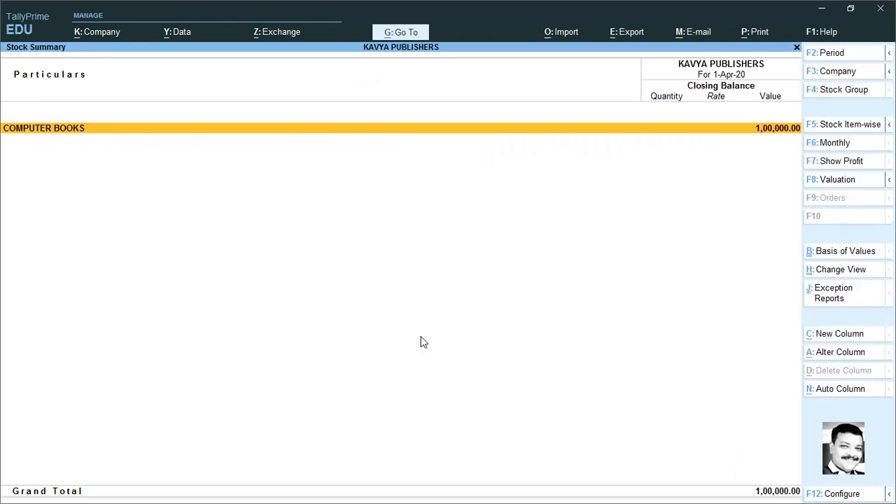
pyautogui.press('Return')
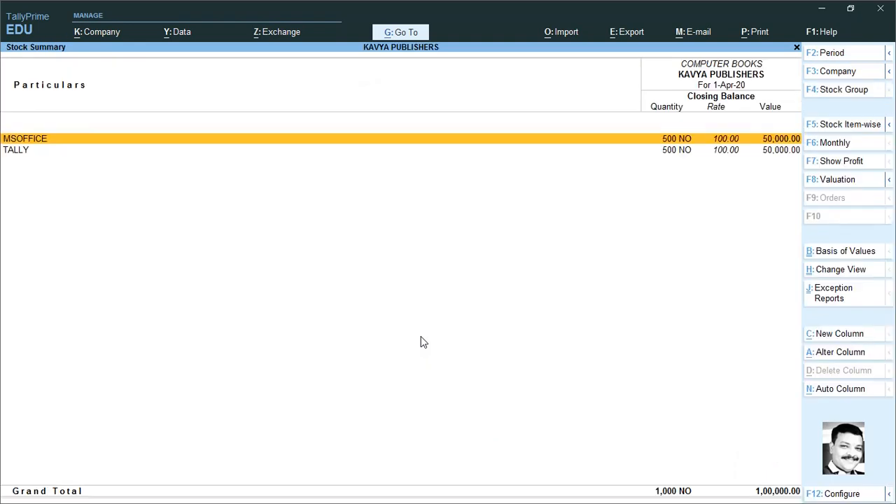
pyautogui.press('Down')
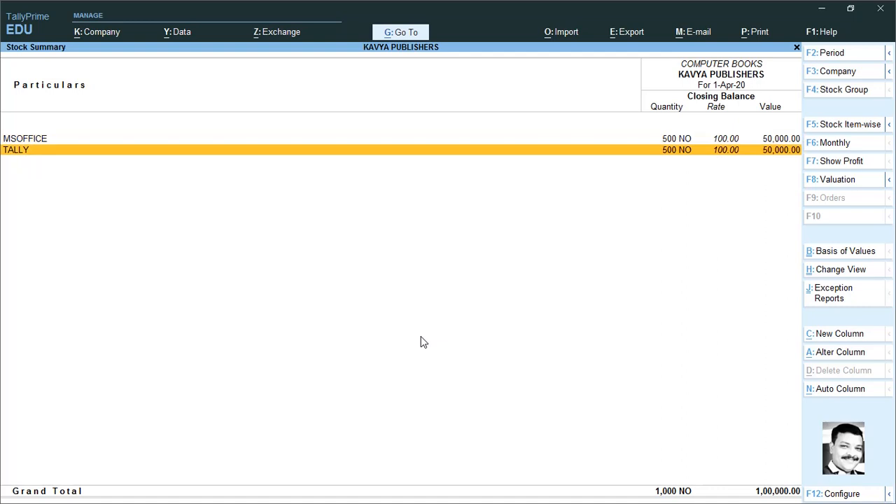
pyautogui.press('Escape')
pyautogui.press('Escape')
# Check the opening and closing stock in the Profit & Loss A/c report and close it
pyautogui.press('Up')
pyautogui.press('Up')
pyautogui.press('Up')
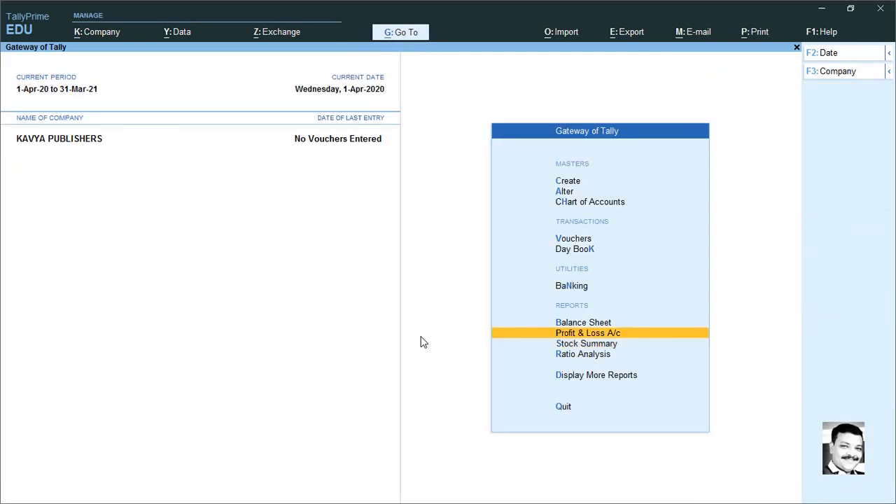
pyautogui.press('Up')
pyautogui.press('Up')
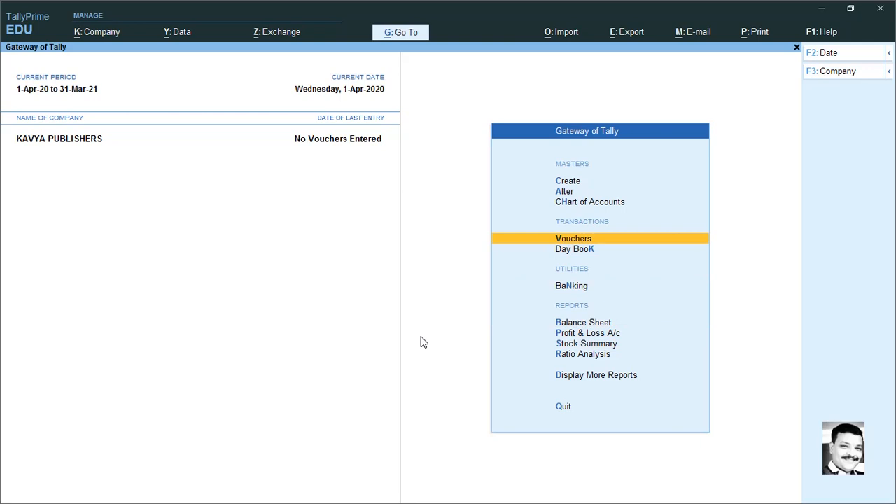
pyautogui.press('Down')
pyautogui.press('Down')
pyautogui.press('Down')
pyautogui.press('Down')
pyautogui.press('Return')
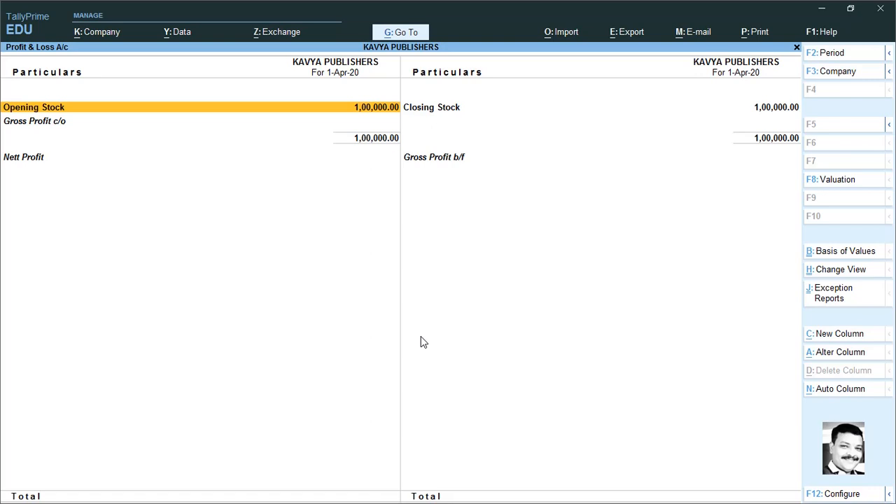
pyautogui.press('Escape')
# Open voucher creation and switch to a new Sales voucher
pyautogui.press('Up')
pyautogui.press('Up')
pyautogui.press('Up')
pyautogui.press('Up')
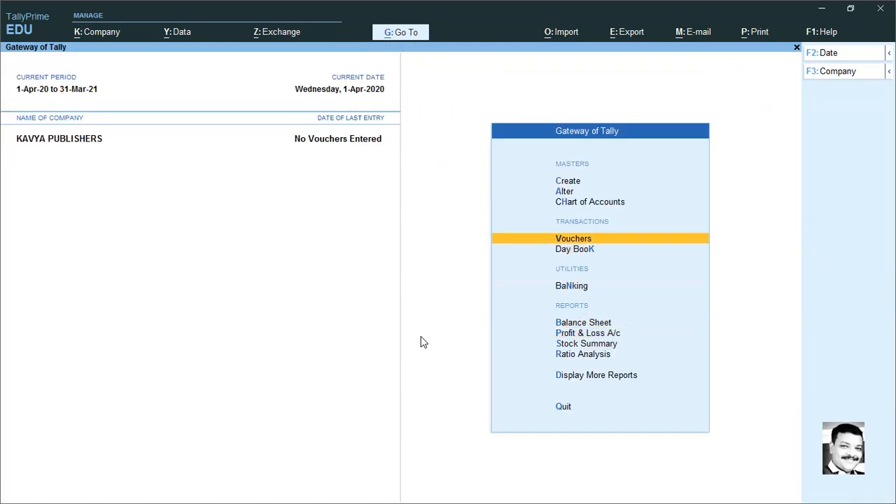
pyautogui.press('Return')
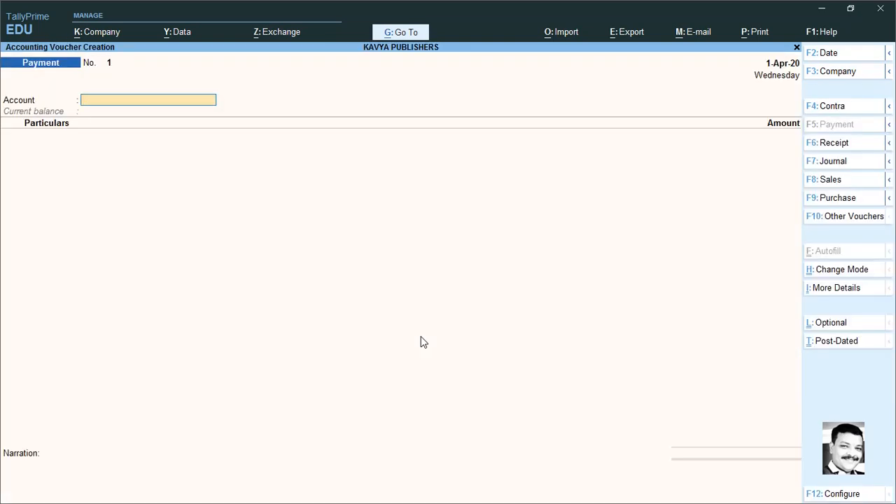
pyautogui.press('F8')
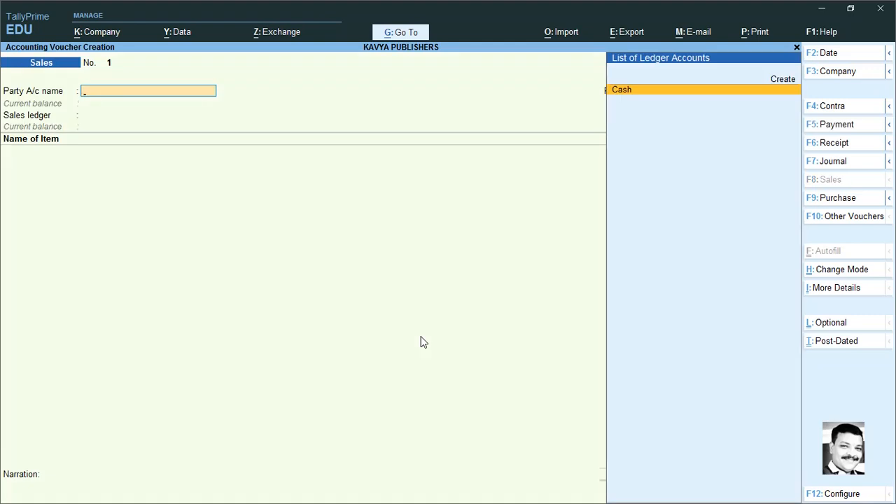
# Start a new party ledger named RAJ STATIONERY under the Sundry Debtors group from within the voucher
pyautogui.hotkey('alt', 'c')
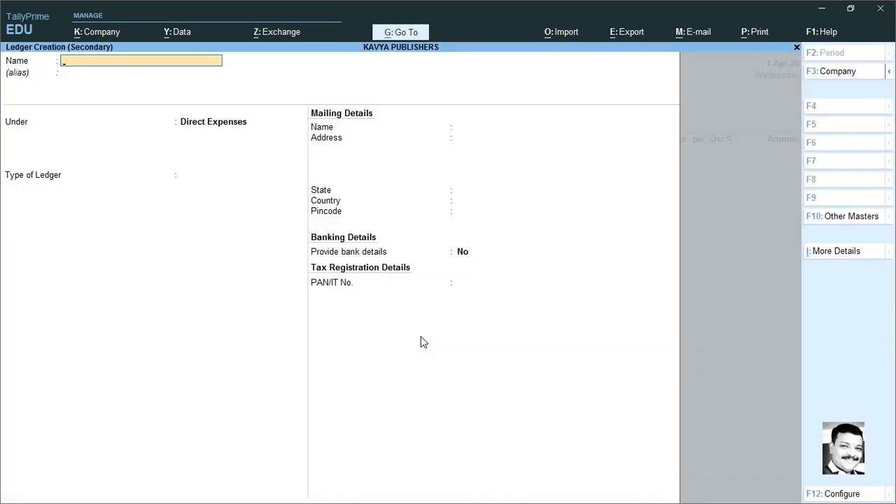
pyautogui.write('RAJ STATIONERY')
pyautogui.press('Return')
pyautogui.press('Return')
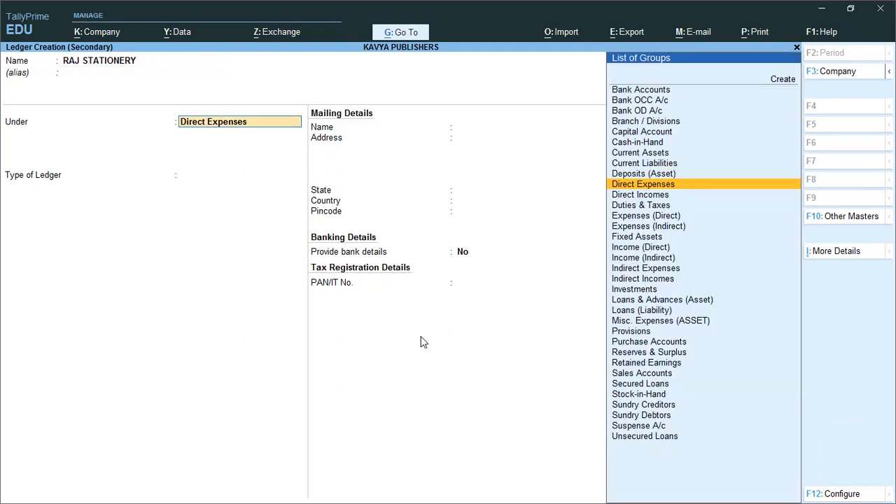
pyautogui.write('S')
pyautogui.press('Down')
pyautogui.press('Down')
pyautogui.press('Down')
pyautogui.press('Down')
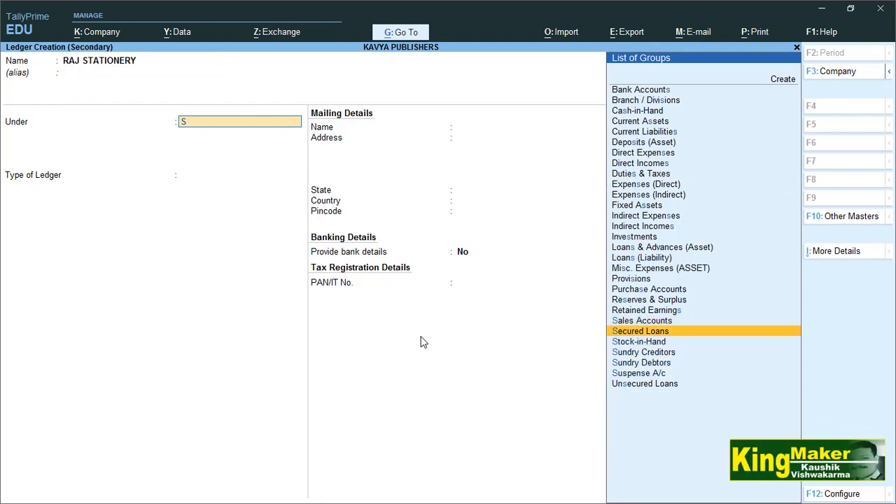
pyautogui.press('Return')
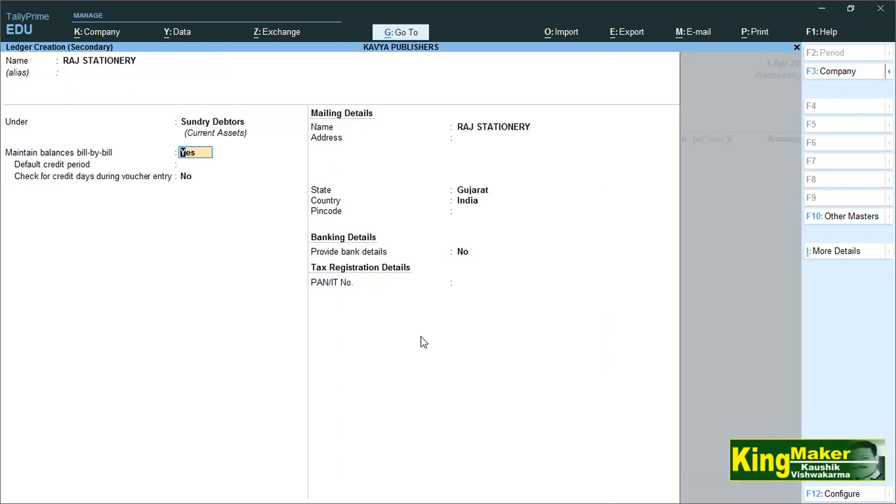
# Keep bill-by-bill balances enabled and the state as Gujarat for RAJ STATIONERY, then save the ledger
pyautogui.press('Return')
pyautogui.press('Return')
pyautogui.press('Return')
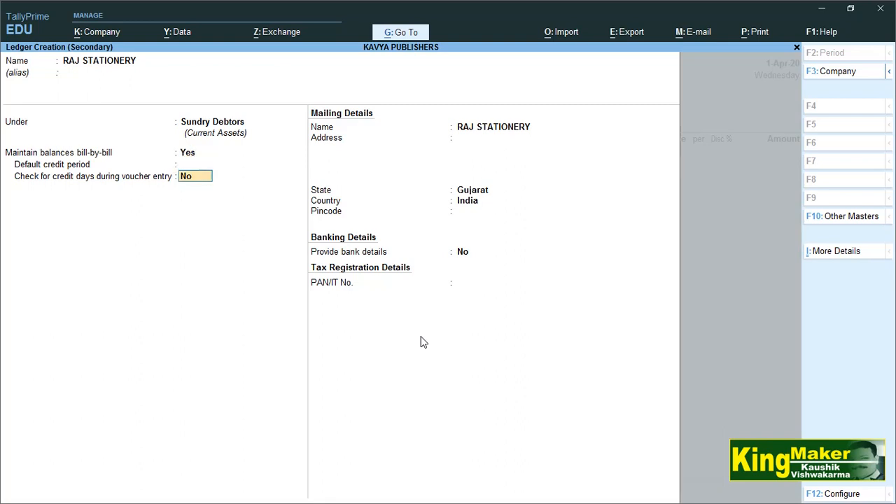
pyautogui.press('Return')
pyautogui.press('Return')
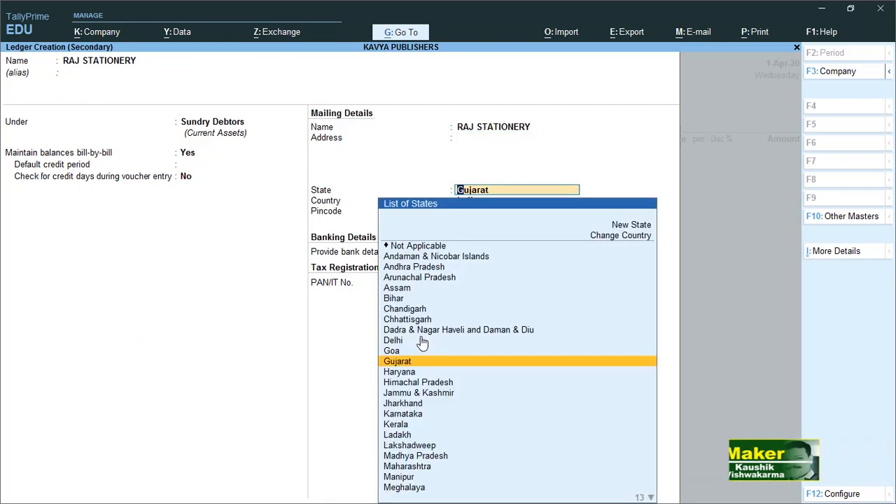
pyautogui.press('Return')
pyautogui.press('Return')
pyautogui.press('Return')
pyautogui.press('Return')
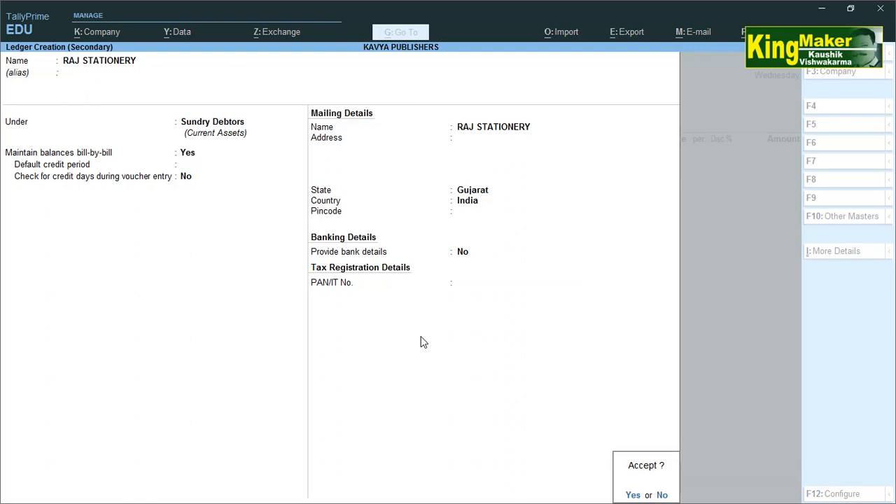
pyautogui.press('Return')
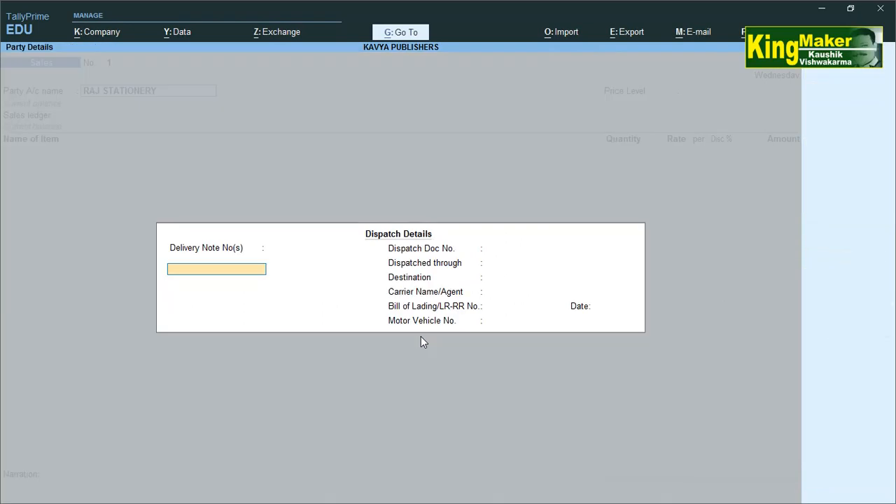
# Enter delivery note number 1 and dispatch document number 1 in the voucher's dispatch details
pyautogui.write('1')
pyautogui.press('Return')
pyautogui.press('Return')
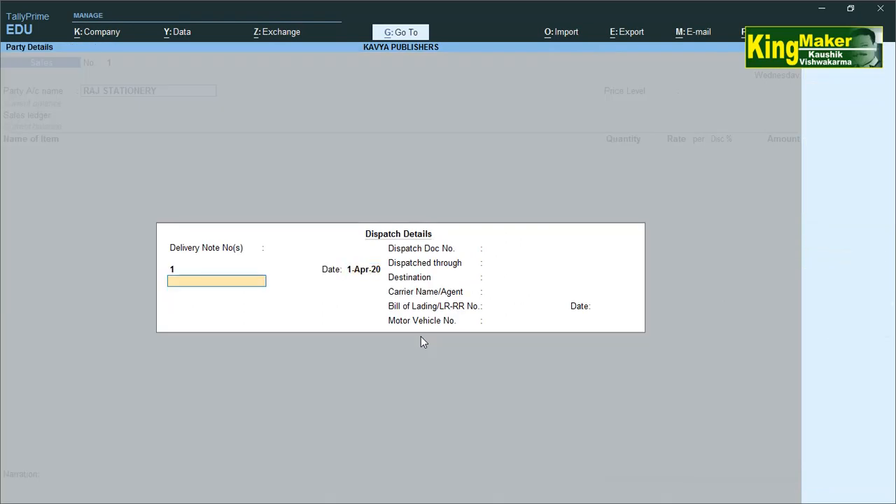
pyautogui.press('Return')
pyautogui.write('1')
pyautogui.press('Return')
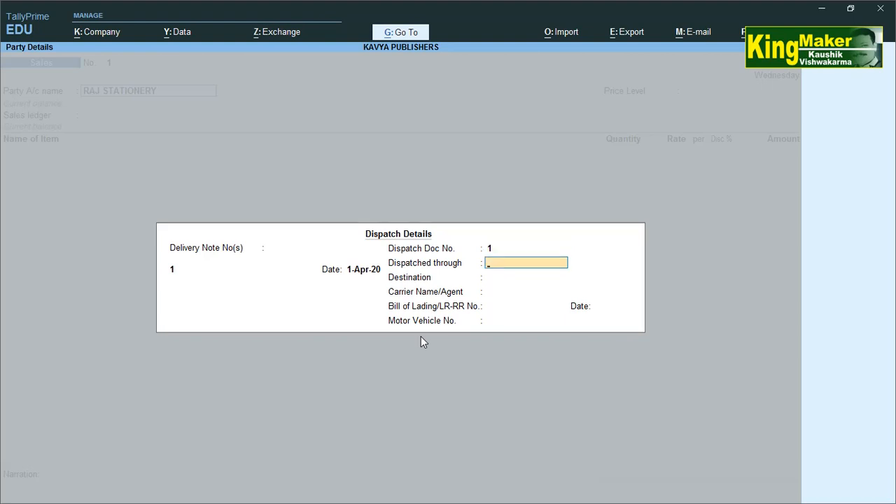
# Enter CART as the means of dispatch and leave the remaining dispatch details blank
pyautogui.write('CART')
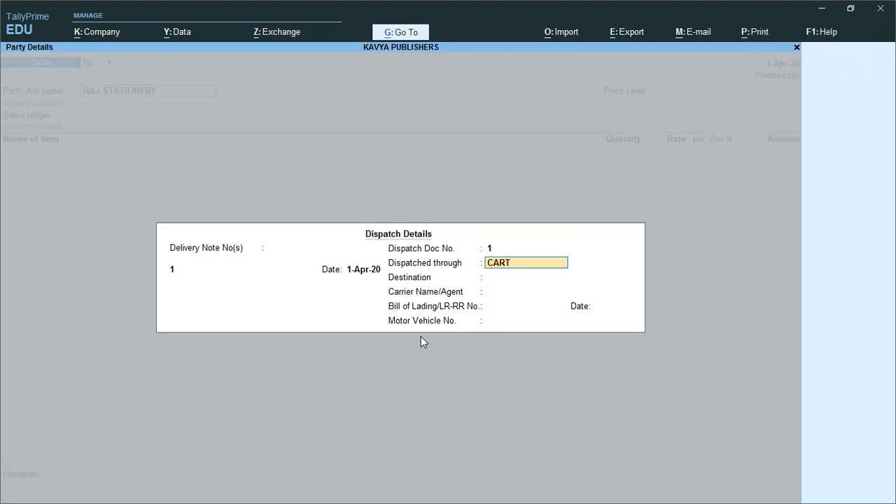
pyautogui.press('Return')
pyautogui.press('Return')
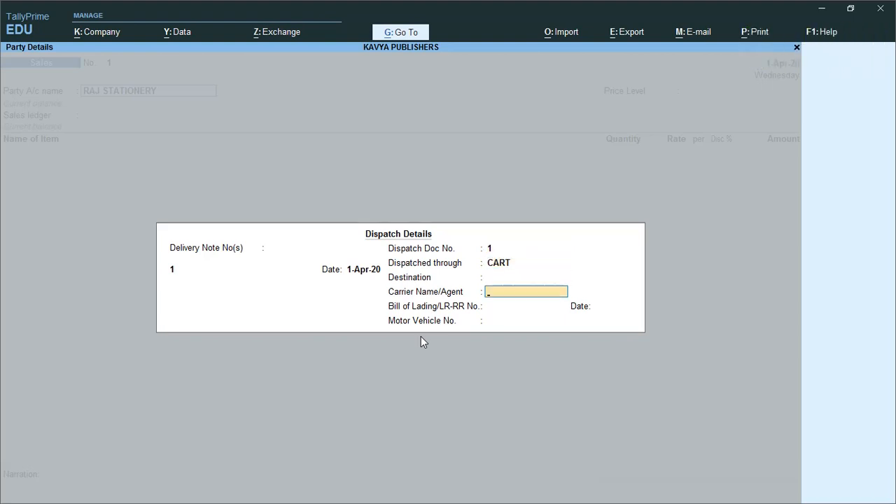
pyautogui.press('Return')
pyautogui.press('Return')
pyautogui.press('Return')
pyautogui.press('Return')
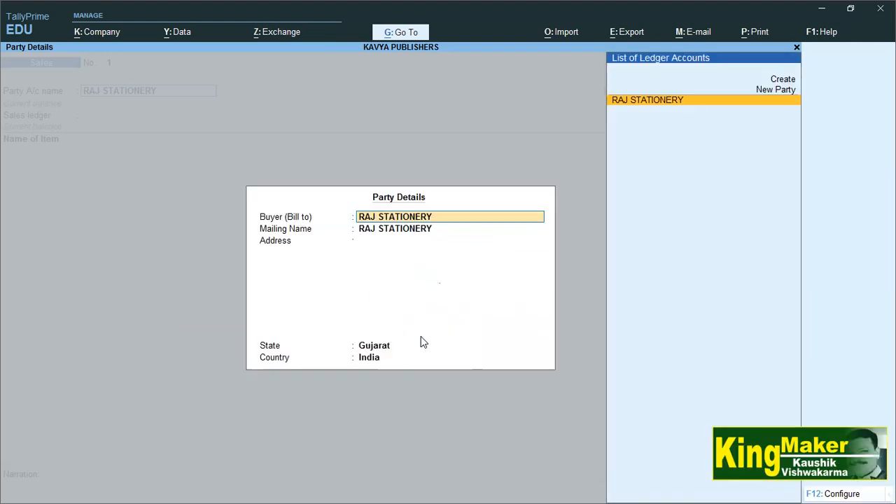
# Keep RAJ STATIONERY as buyer and mailing name, fill in the party's address, and accept the party details
pyautogui.press('Return')
pyautogui.press('Return')
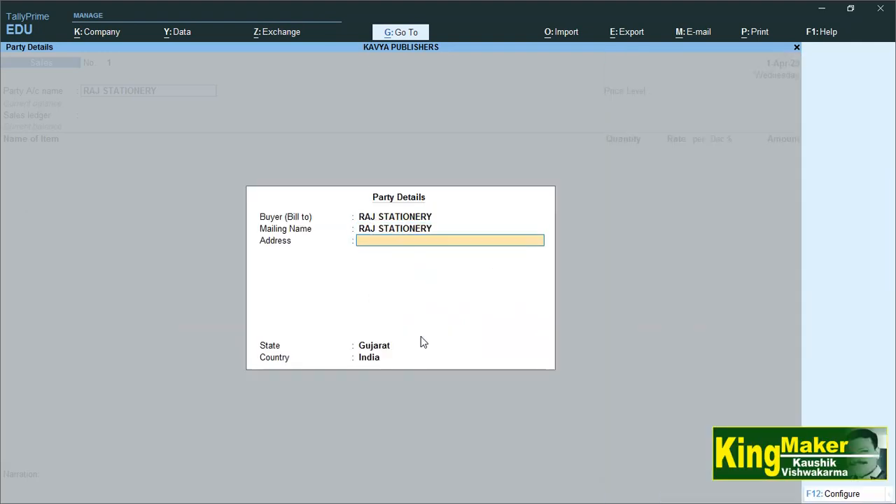
pyautogui.write('NIKOL')
pyautogui.press('Return')
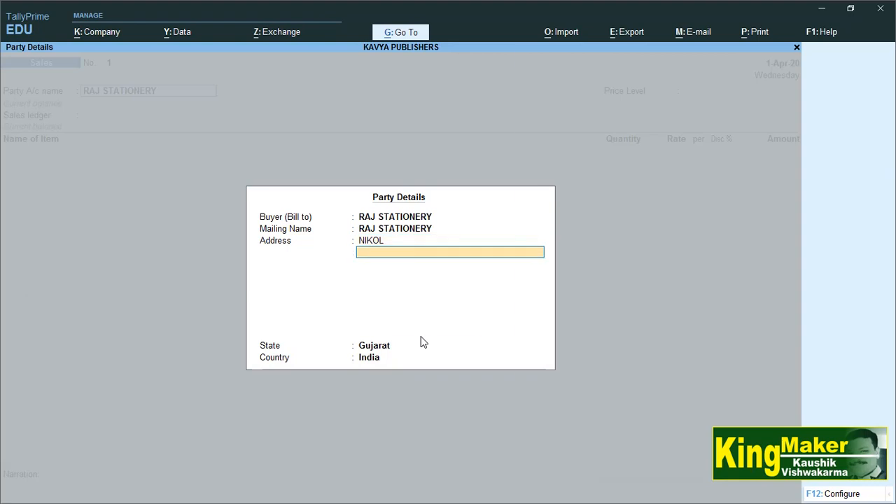
pyautogui.press('Return')
pyautogui.press('Return')
pyautogui.press('Return')
pyautogui.press('Return')
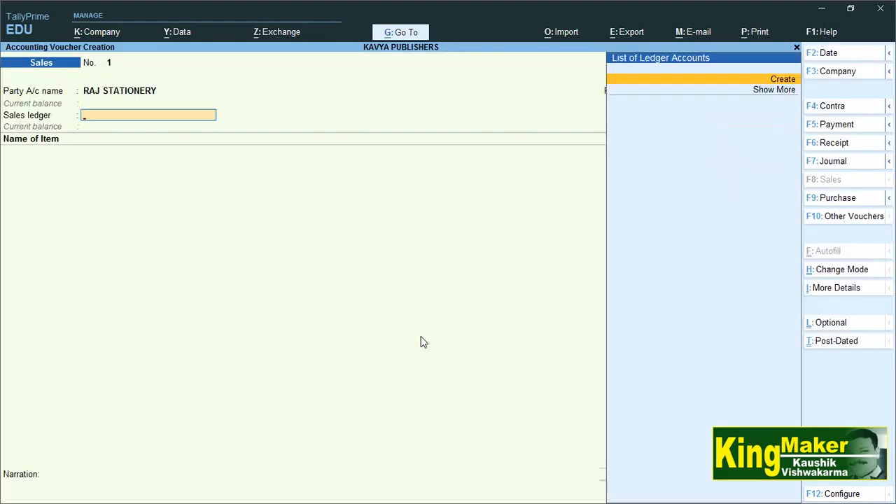
# Set the sales voucher's price level to DEALER
pyautogui.press('BackSpace')
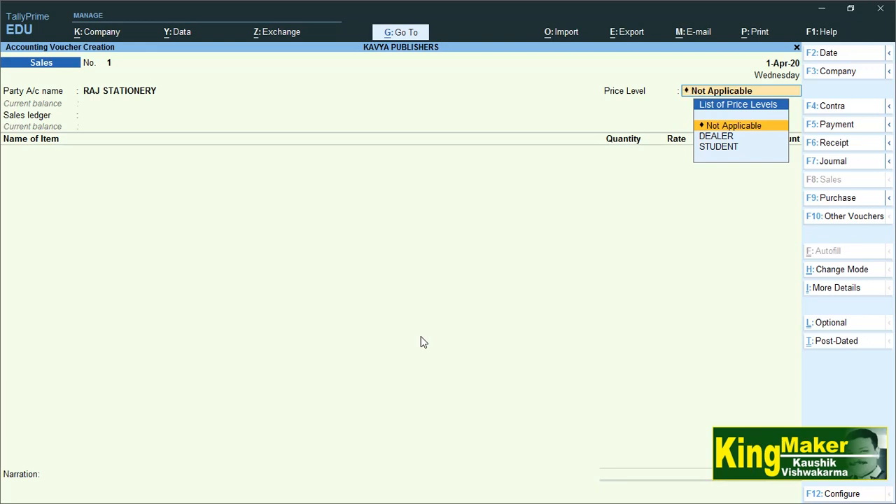
pyautogui.press('Down')
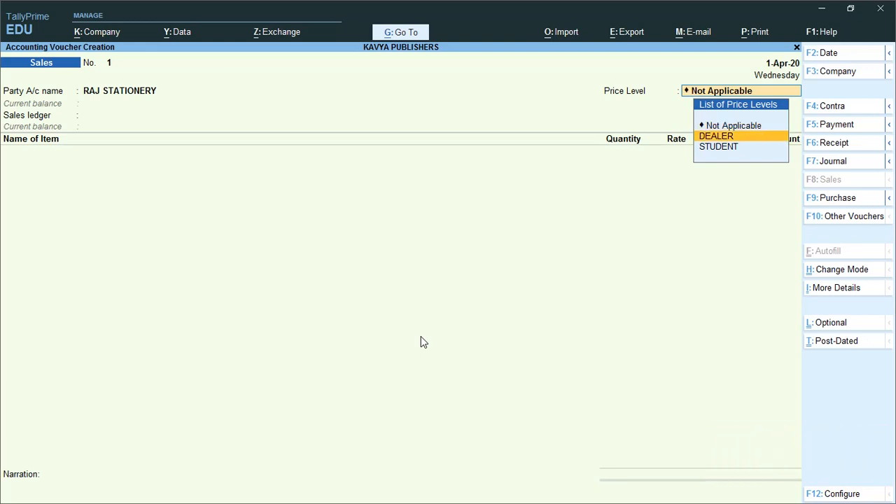
pyautogui.press('Up')
pyautogui.press('Down')
pyautogui.press('Down')
pyautogui.press('Up')
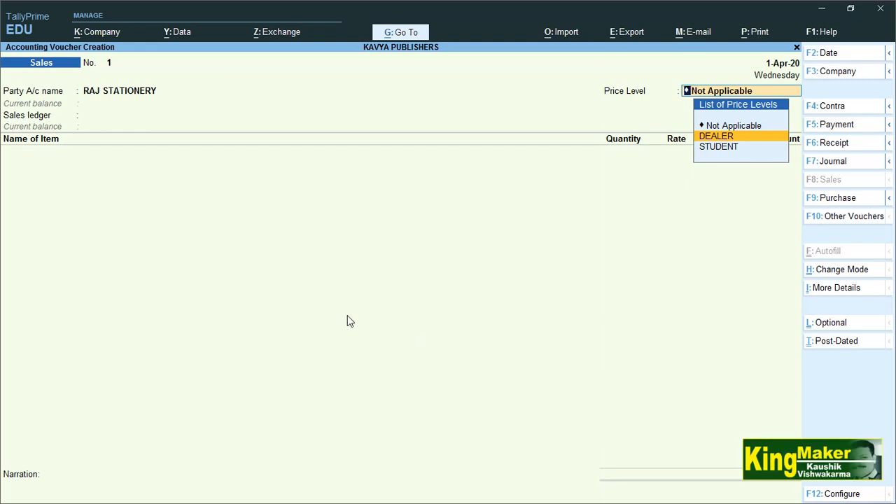
pyautogui.press('Return')
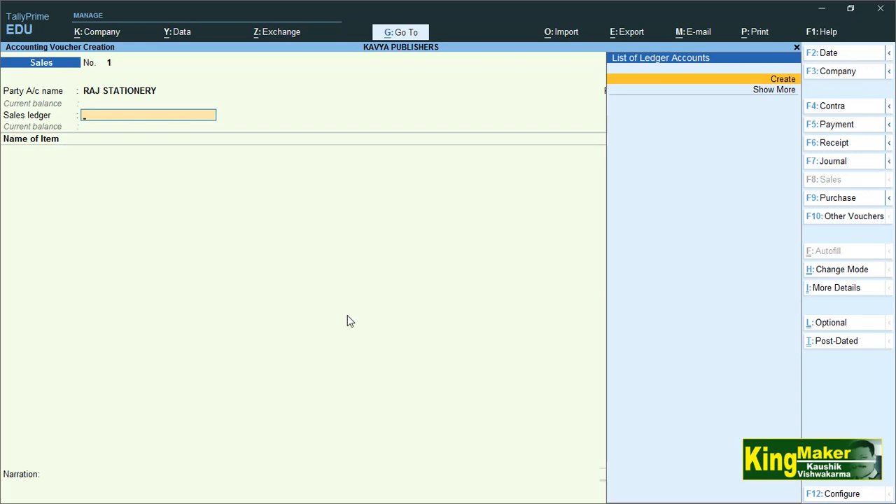
# Create a sales ledger named SALES A/C under Sales Accounts with ledger type Not Applicable and save it
pyautogui.press('alt')
pyautogui.hotkey('alt', 'c')
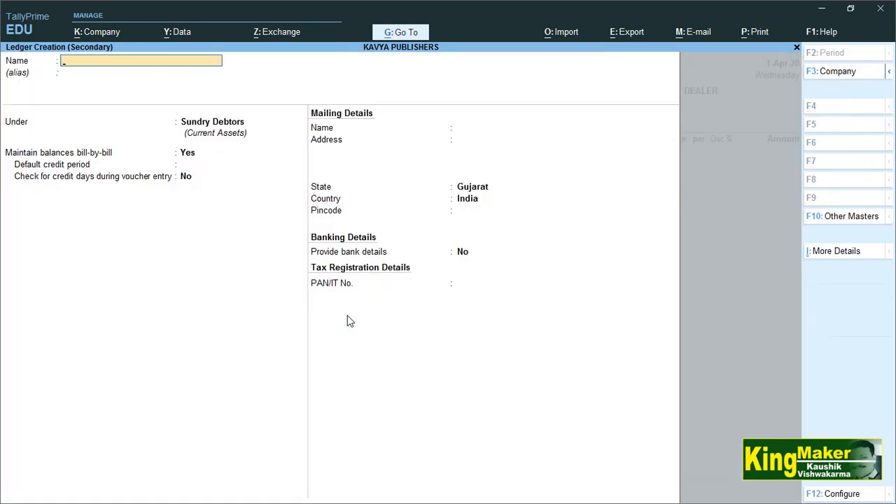
pyautogui.write('SALES A/C')
pyautogui.press('Return')
pyautogui.write('S')
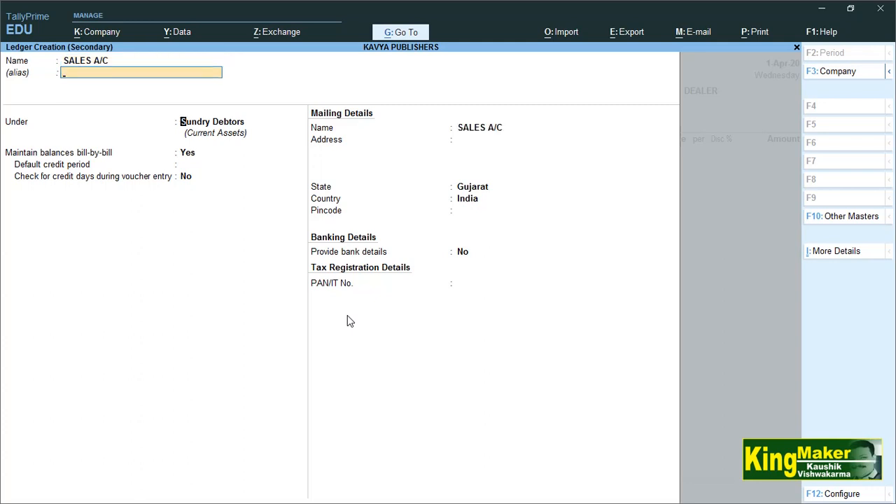
pyautogui.press('Return')
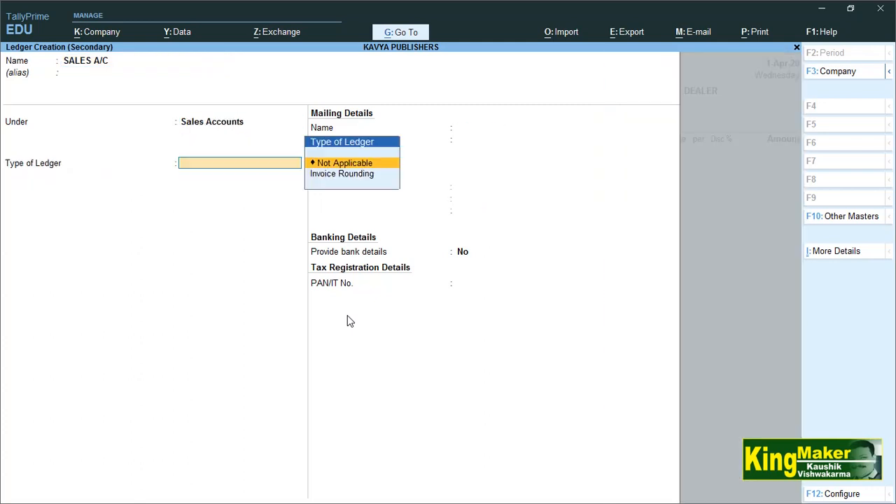
pyautogui.press('Return')
pyautogui.press('Return')
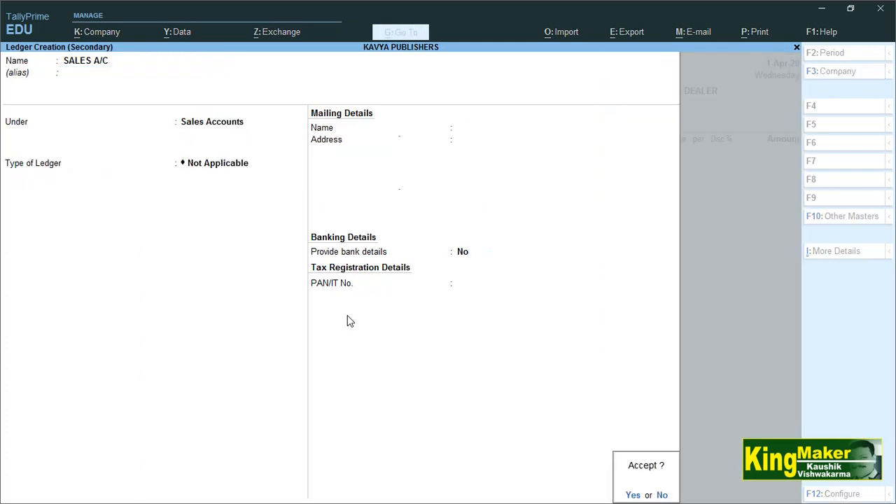
pyautogui.press('Return')
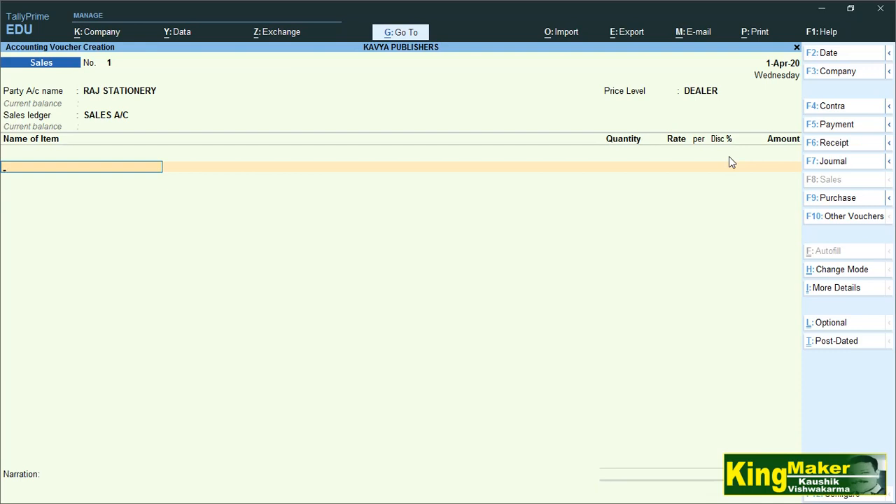
# Abandon the sales voucher without saving it and return to the Gateway of Tally
pyautogui.press('Escape')
pyautogui.press('Escape')
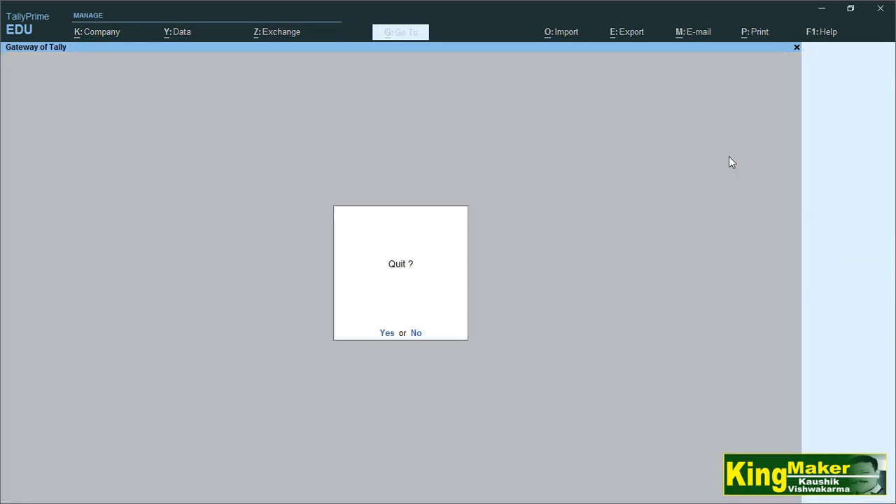
pyautogui.press('Escape')
pyautogui.press('Down')
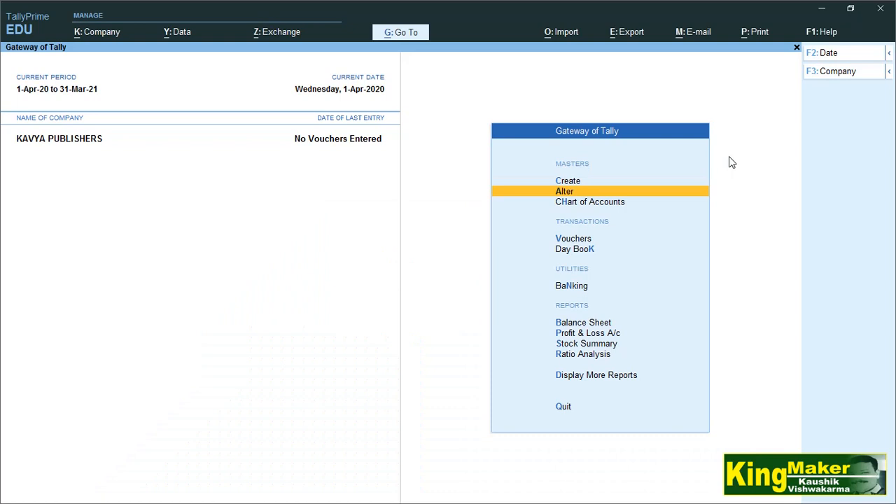
pyautogui.press('Up')
# Review the company price levels through master creation and close them without changes
pyautogui.press('Return')
pyautogui.press('Down')
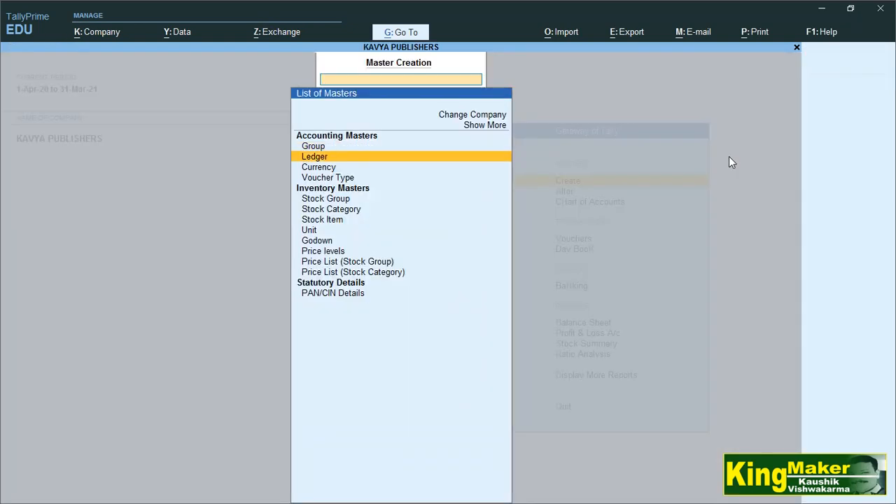
pyautogui.press('Down')
pyautogui.press('Down')
pyautogui.press('Down')
pyautogui.press('Down')
pyautogui.press('Down')
pyautogui.press('Down')
pyautogui.press('Down')
pyautogui.press('Down')
pyautogui.press('Down')
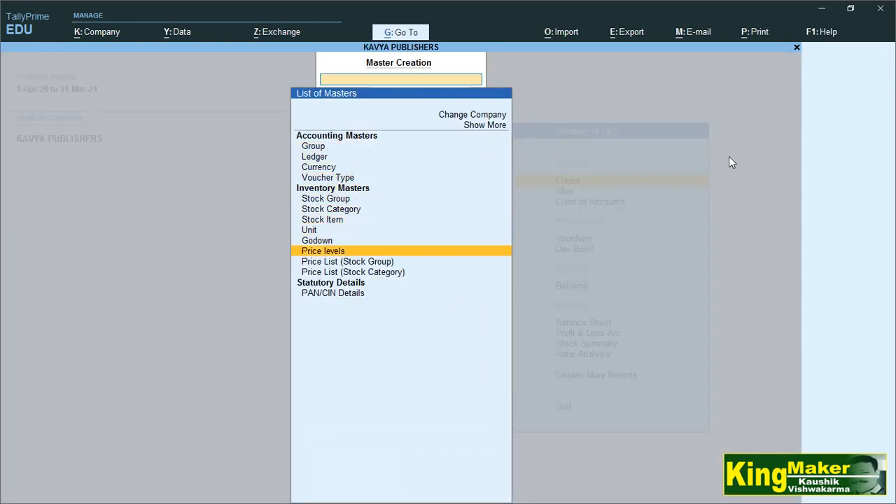
pyautogui.press('Return')
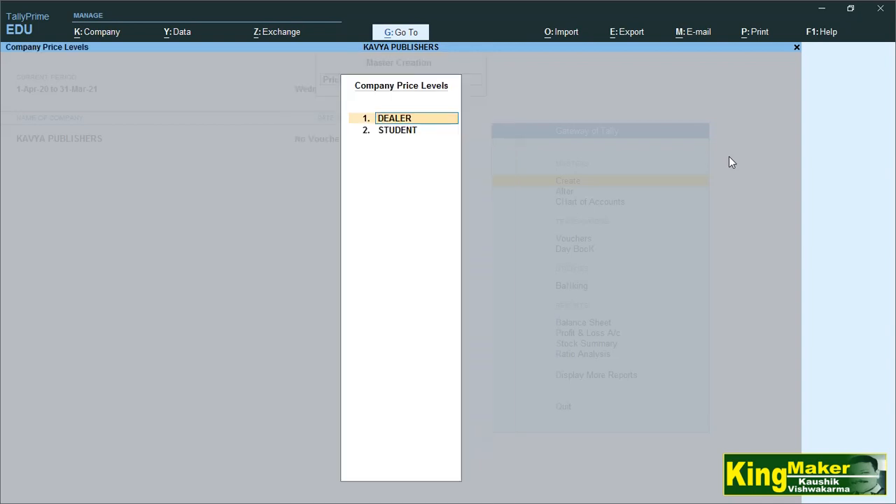
pyautogui.press('BackSpace')
pyautogui.press('Return')
# Open a stock group price list for COMPUTER BOOKS at price level DEALER, applicable from 1-Apr-20
pyautogui.press('Down')
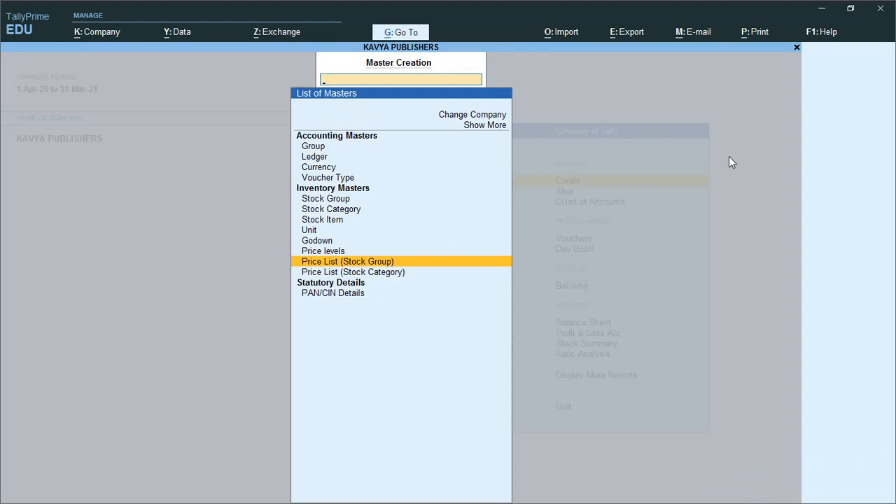
pyautogui.press('Down')
pyautogui.press('Up')
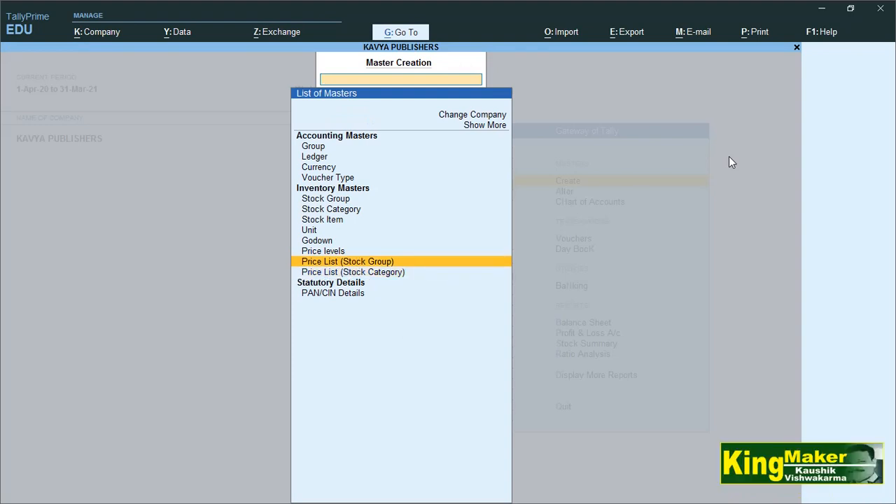
pyautogui.press('Return')
pyautogui.press('Down')
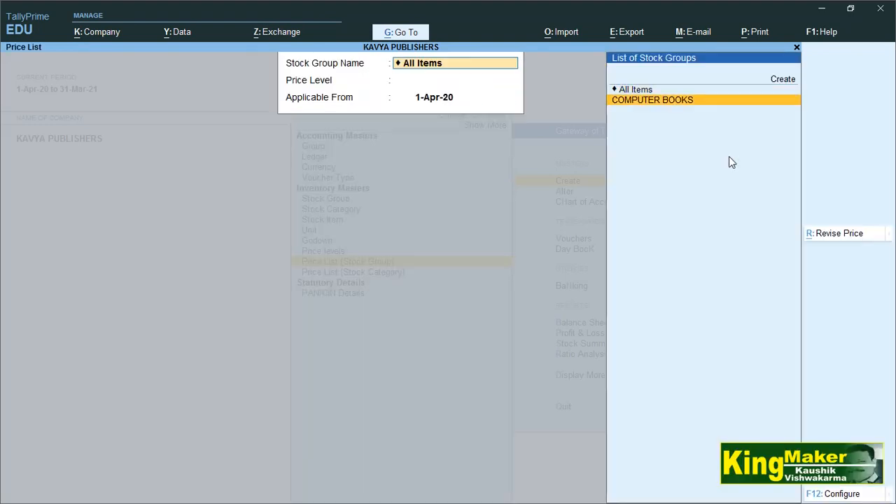
pyautogui.press('Return')
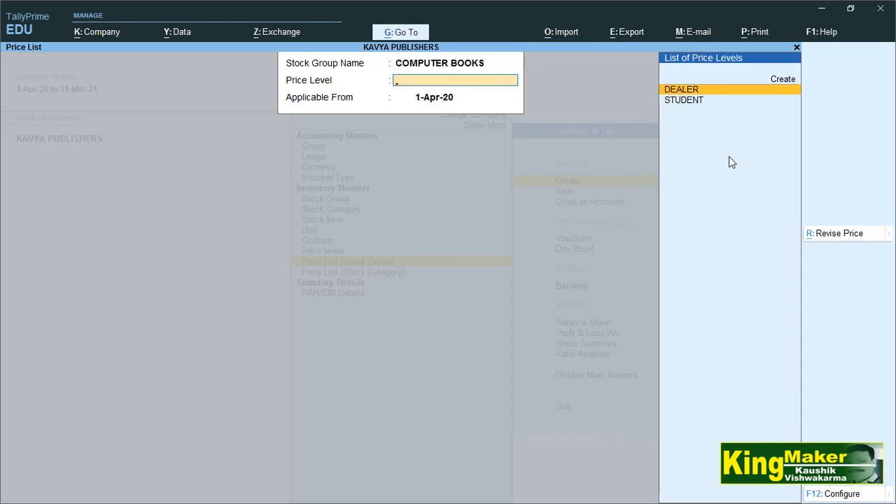
pyautogui.press('Return')
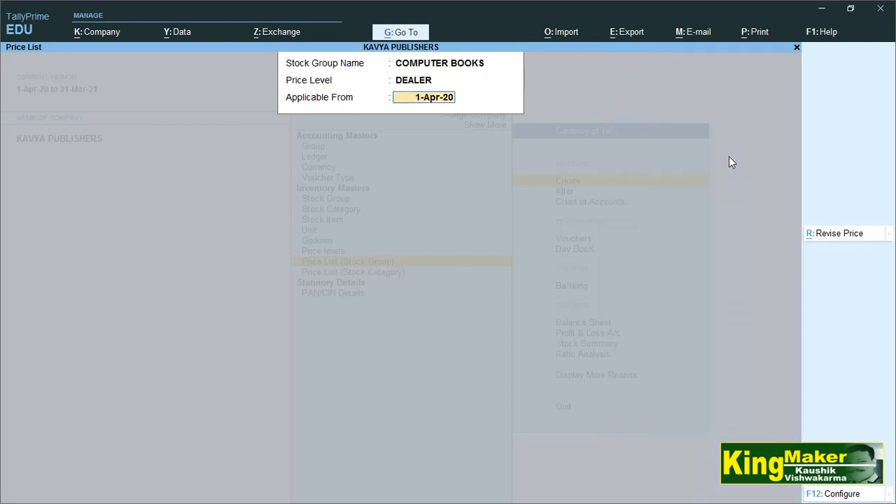
pyautogui.press('Return')
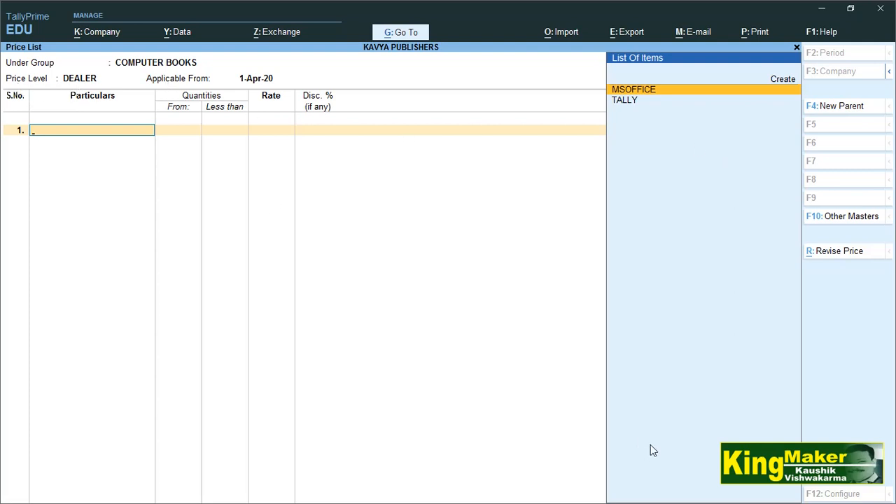
# Add MSOFFICE to the DEALER price list with a slab below 50 NO at rate 100 and 20% discount
pyautogui.press('Return')
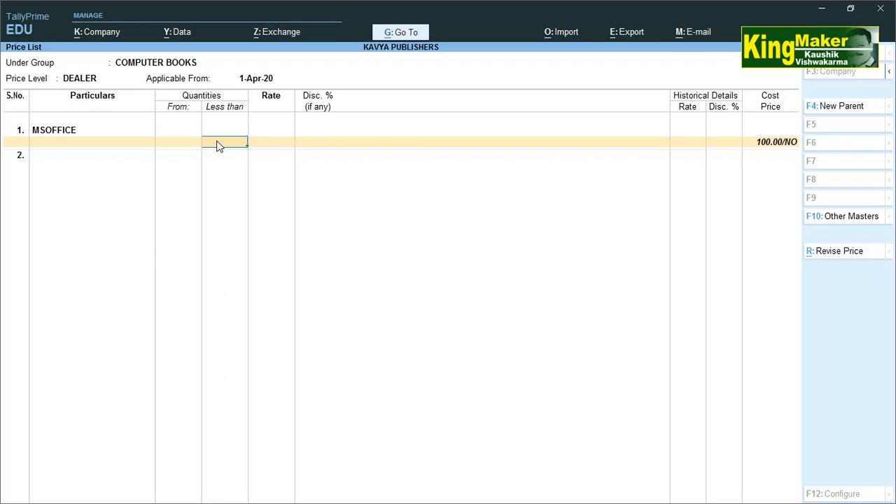
pyautogui.write('50')
pyautogui.press('Return')
pyautogui.write('100')
pyautogui.press('Return')
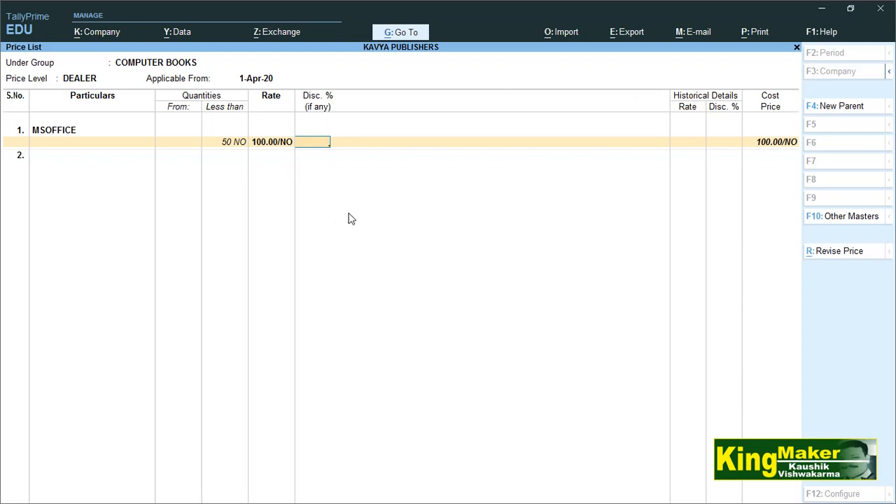
pyautogui.write('20')
pyautogui.press('Return')
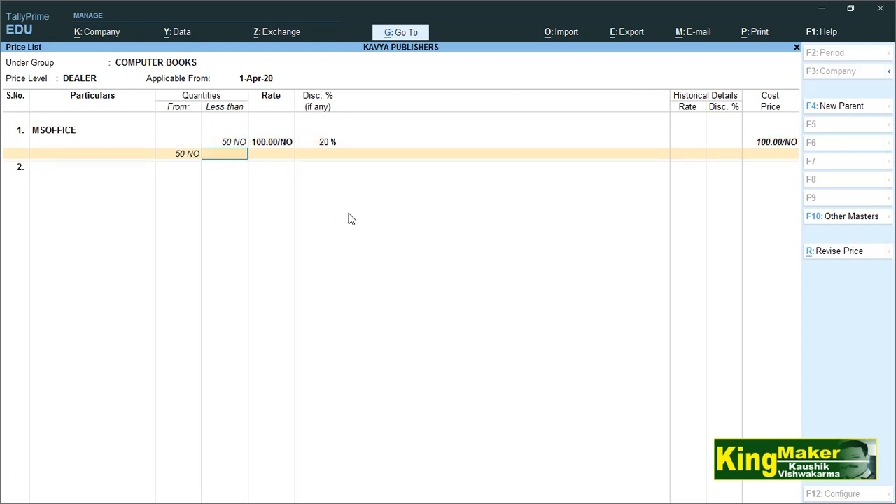
# Add an MSOFFICE slab from 50 to less than 100 NO at rate 100 with 30% discount
pyautogui.write('100')
pyautogui.press('Return')
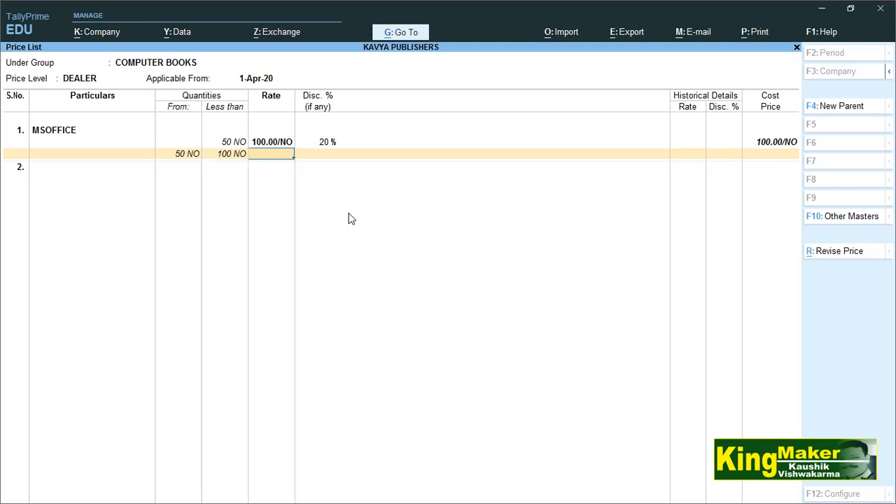
pyautogui.write('100')
pyautogui.press('Return')
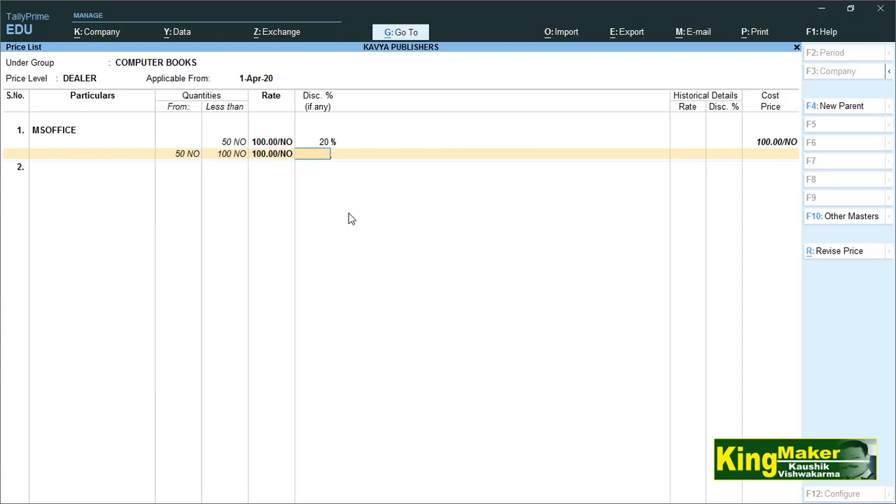
pyautogui.write('30')
pyautogui.press('Return')
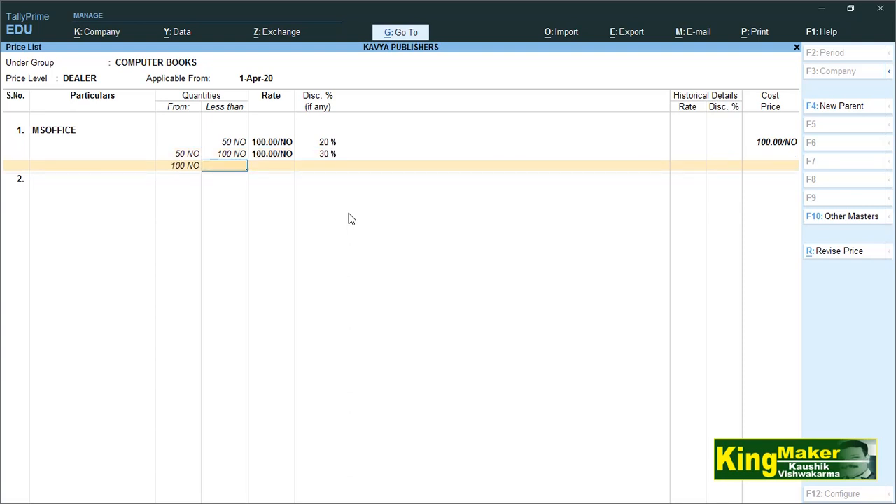
# Add an open-ended MSOFFICE slab from 100 NO at rate 100 with 50% discount
pyautogui.press('Return')
pyautogui.write('100')
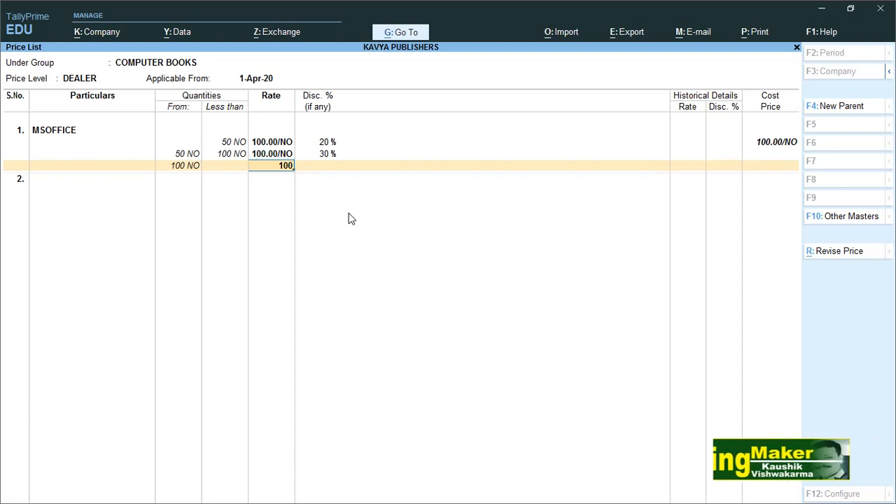
pyautogui.press('Return')
pyautogui.write('50')
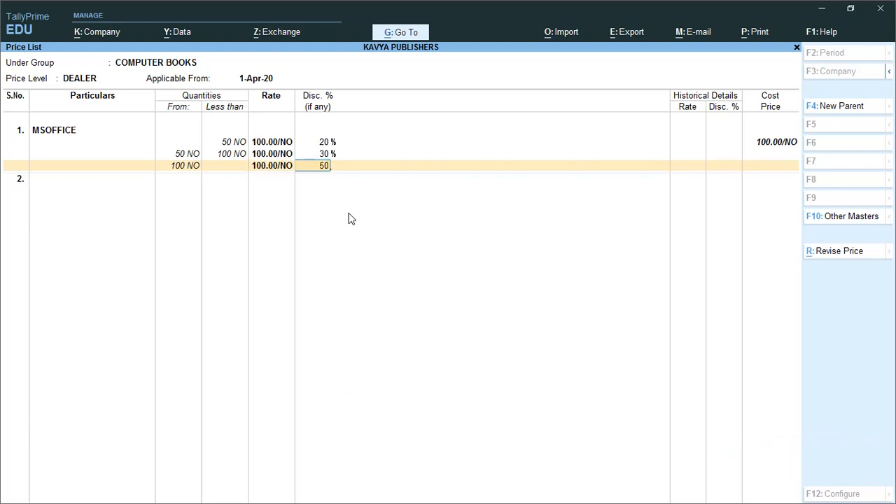
pyautogui.press('Return')
# Add TALLY to the DEALER price list with a slab below 50 NO at rate 100 and 20% discount
pyautogui.press('Down')
pyautogui.press('Return')
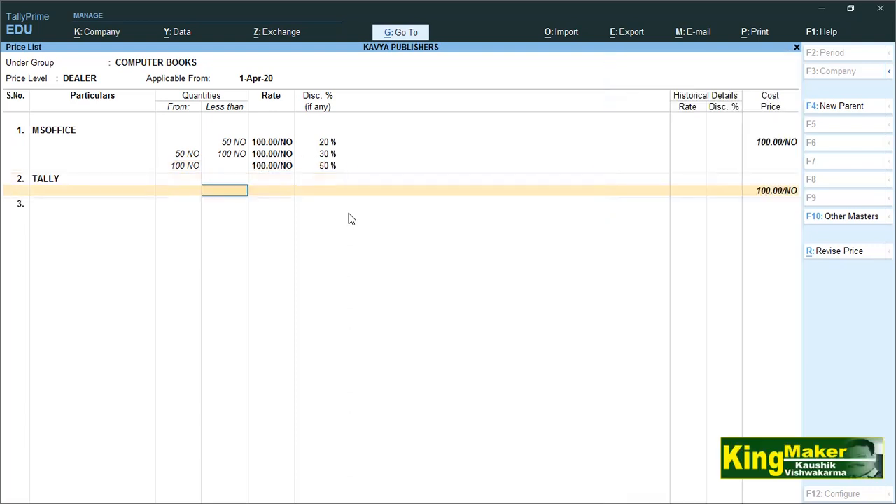
pyautogui.write('50')
pyautogui.press('Return')
pyautogui.write('100')
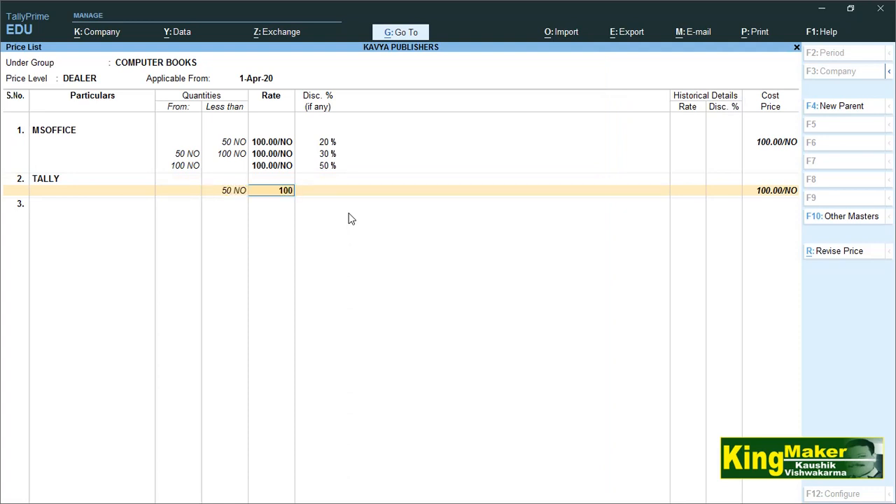
pyautogui.press('Return')
pyautogui.write('20')
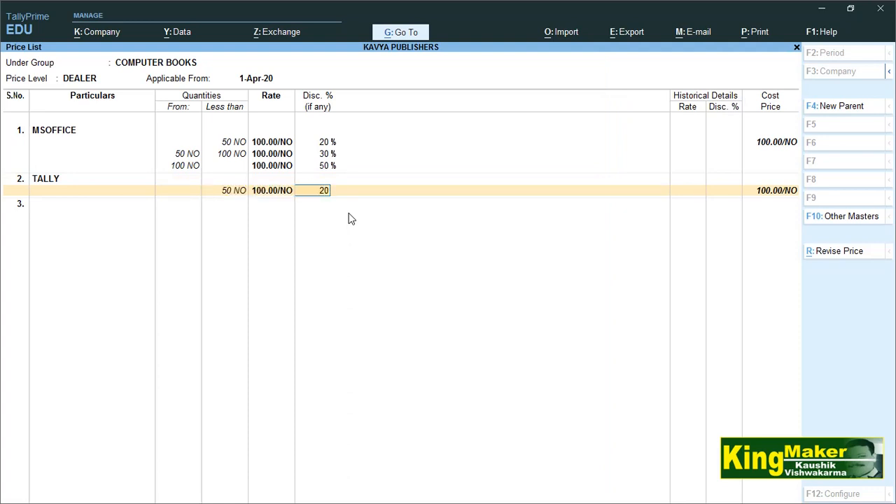
pyautogui.press('Return')
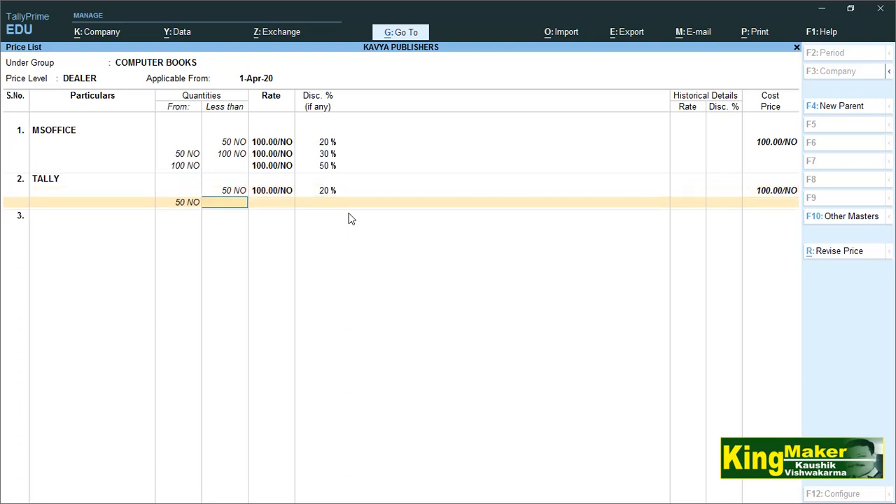
# Add a TALLY slab from 50 to less than 100 NO at rate 100 with 30% discount
pyautogui.write('100')
pyautogui.press('Return')
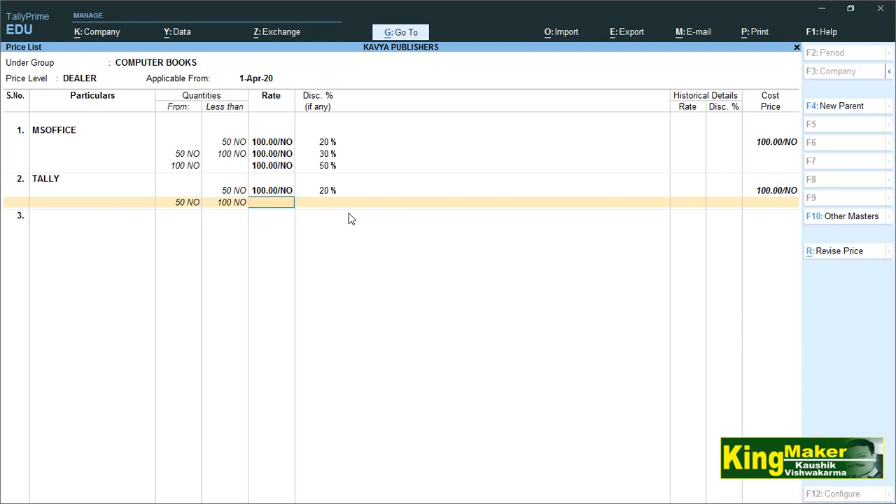
pyautogui.write('100')
pyautogui.press('Return')
pyautogui.write('50')
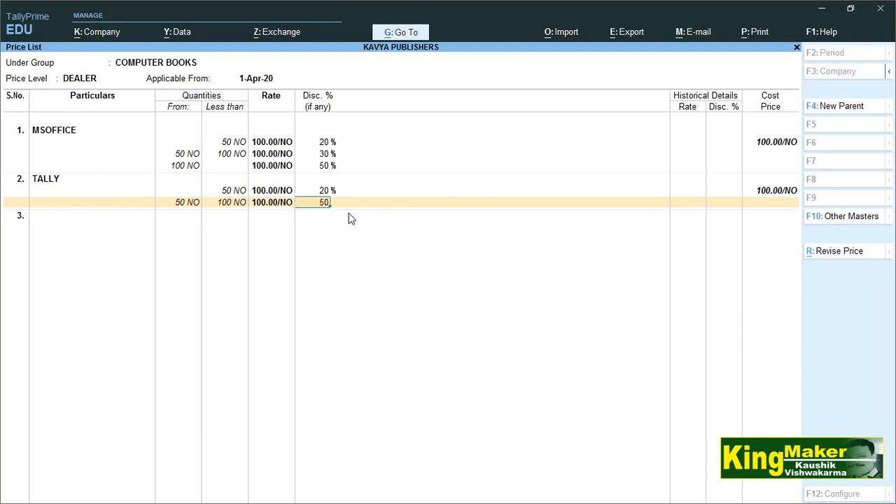
pyautogui.press('Return')
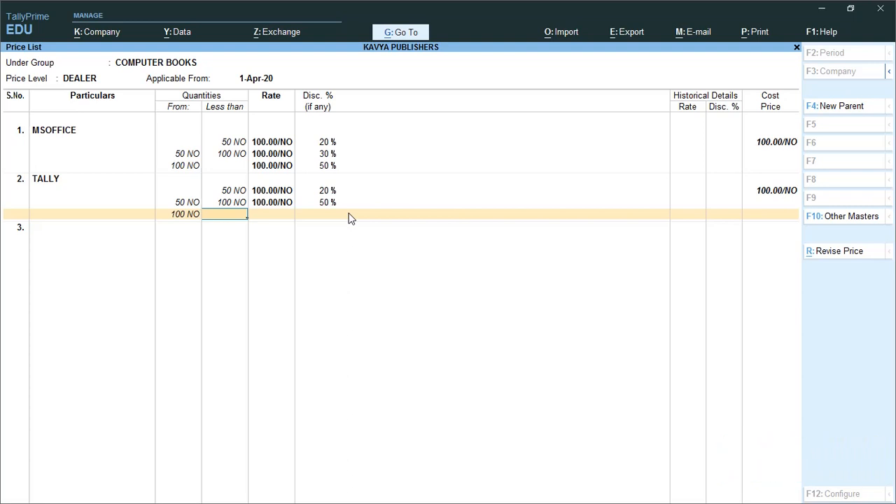
pyautogui.press('BackSpace')
pyautogui.write('30')
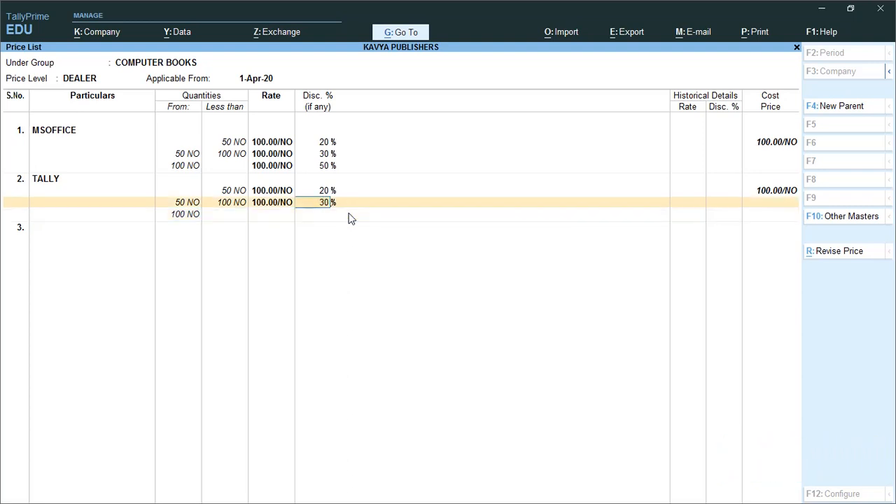
pyautogui.press('Return')
# Add an open-ended TALLY slab from 100 NO at rate 100 with 50% discount and save the DEALER price list
pyautogui.press('Return')
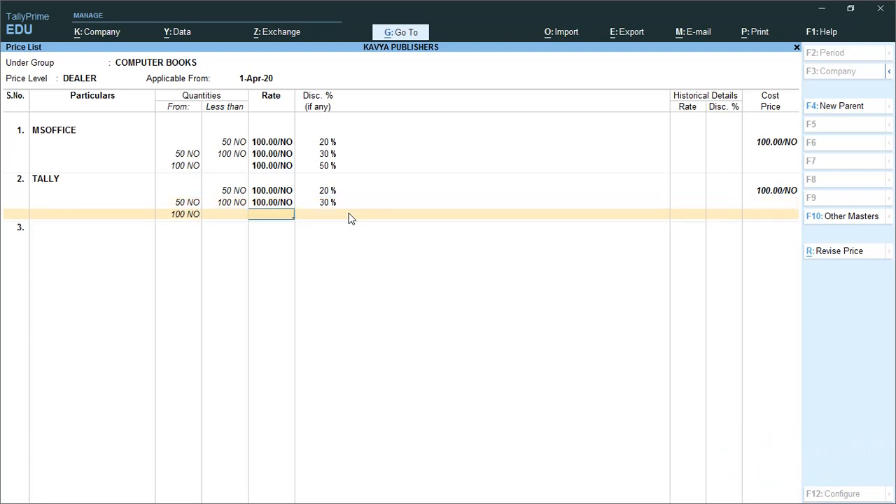
pyautogui.write('100')
pyautogui.press('Return')
pyautogui.write('50')
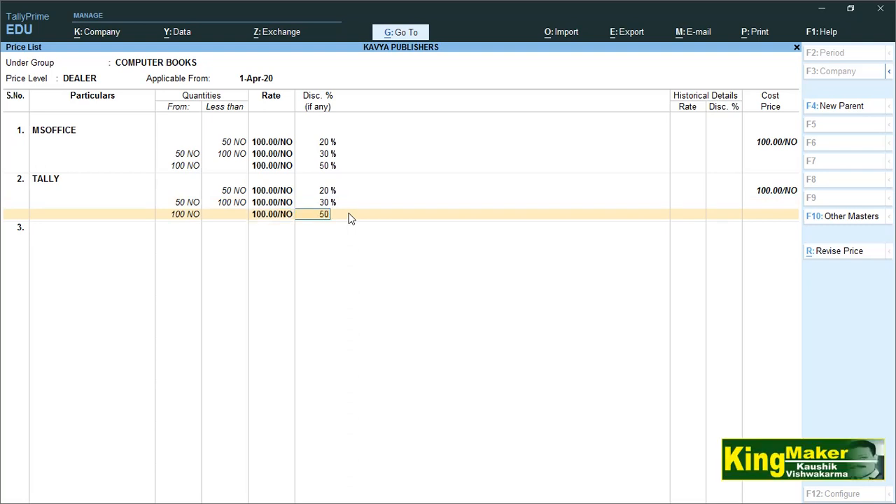
pyautogui.press('Return')
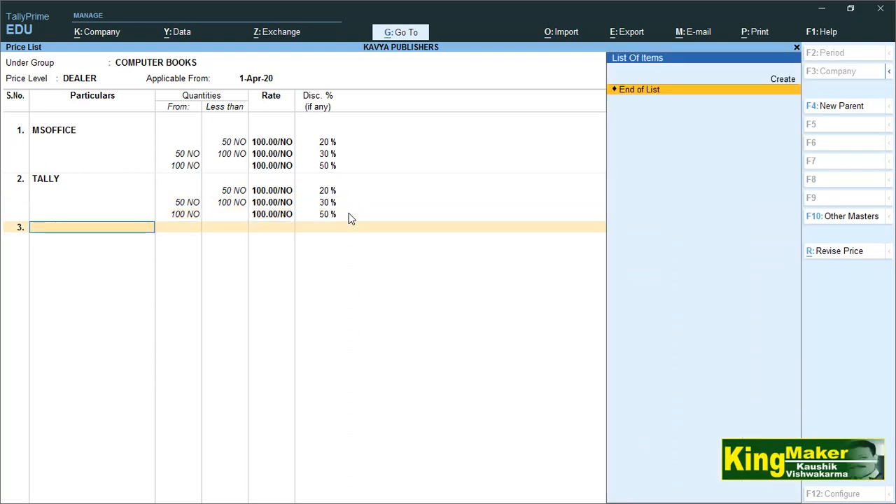
pyautogui.press('Return')
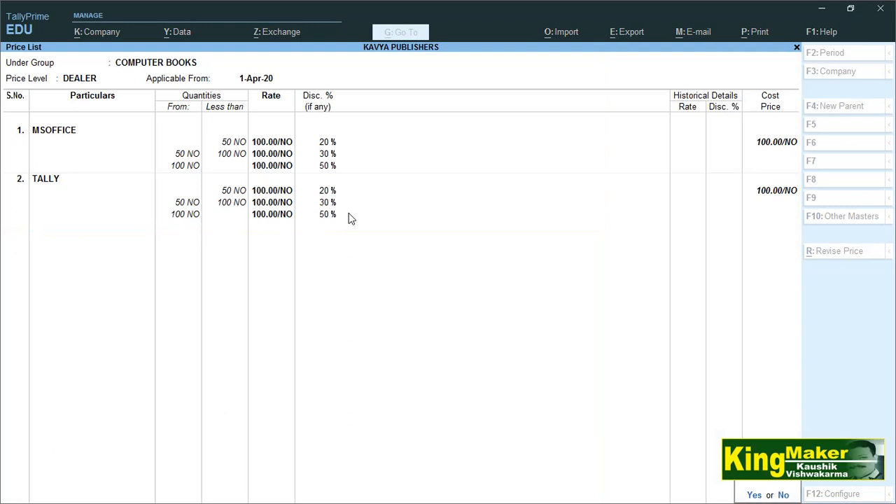
pyautogui.press('Return')
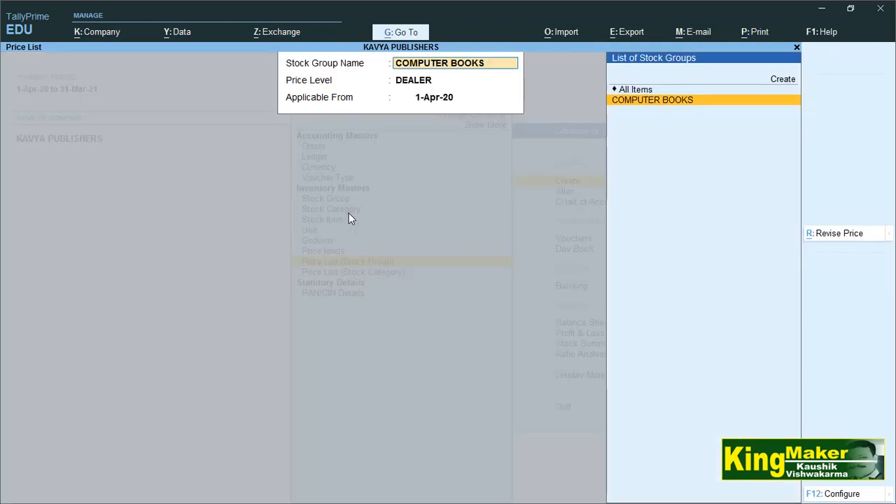
# Open the COMPUTER BOOKS price list for price level STUDENT, applicable from 1-Apr-20
pyautogui.press('Return')
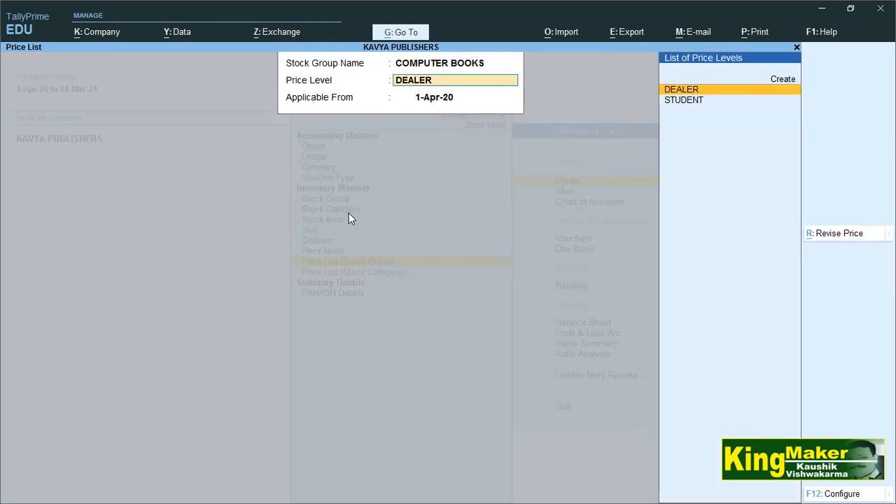
pyautogui.press('Down')
pyautogui.press('Return')
pyautogui.press('Return')
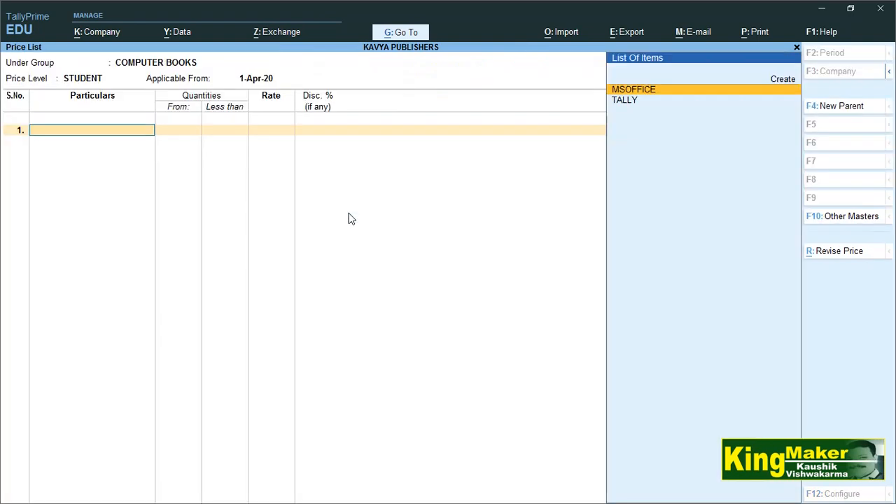
# Add MSOFFICE to the STUDENT price list with a slab below 10 NO at rate 100 and 2% discount
pyautogui.press('Return')
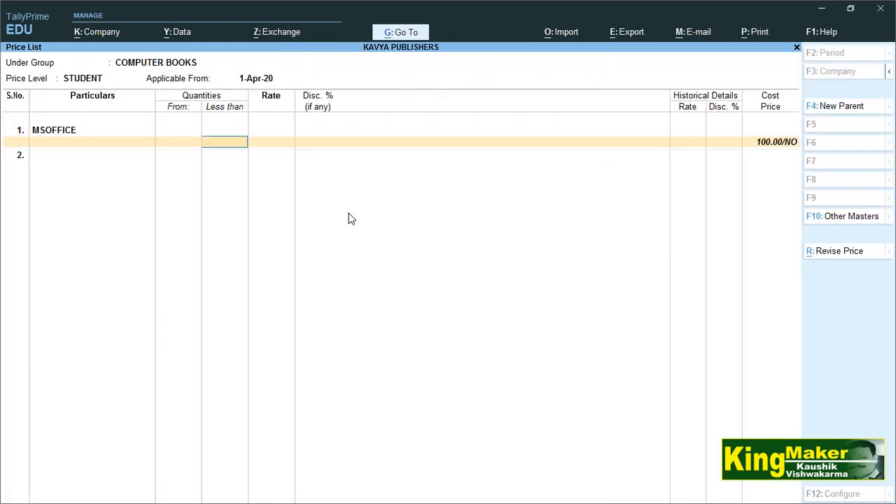
pyautogui.write('10')
pyautogui.press('Return')
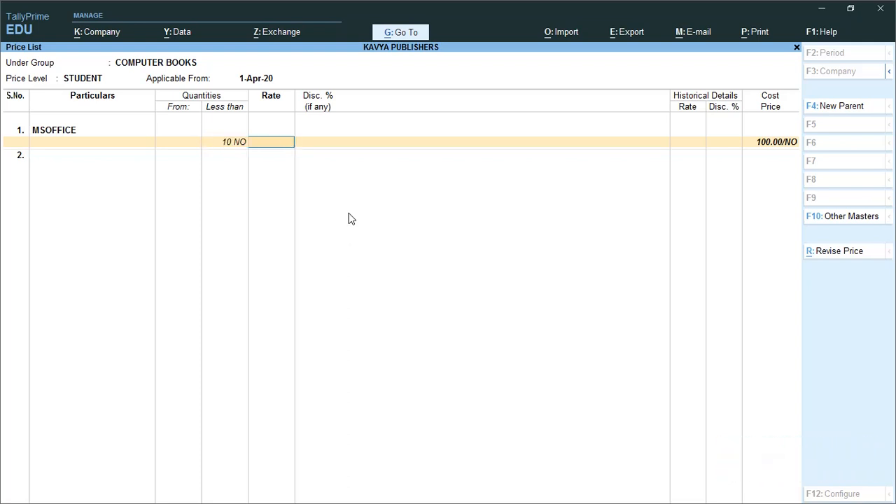
pyautogui.write('2')
pyautogui.press('BackSpace')
pyautogui.press('BackSpace')
pyautogui.write('100')
pyautogui.press('Return')
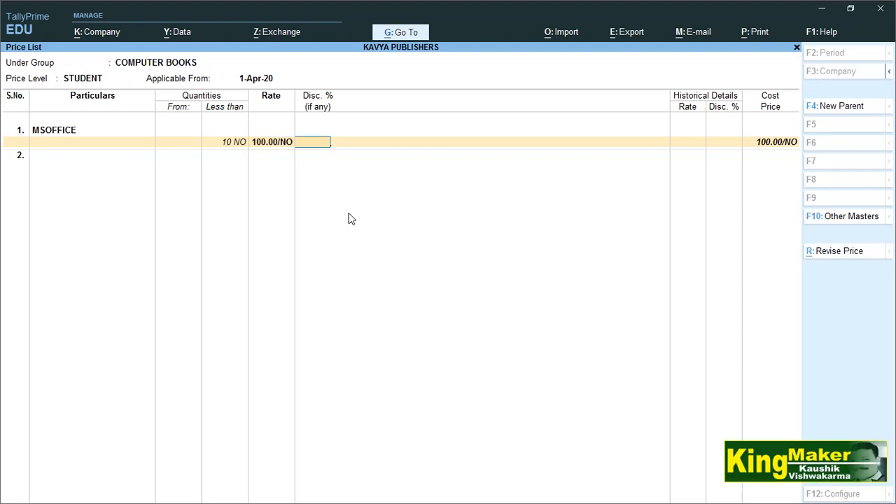
pyautogui.write('2 %')
pyautogui.press('Return')
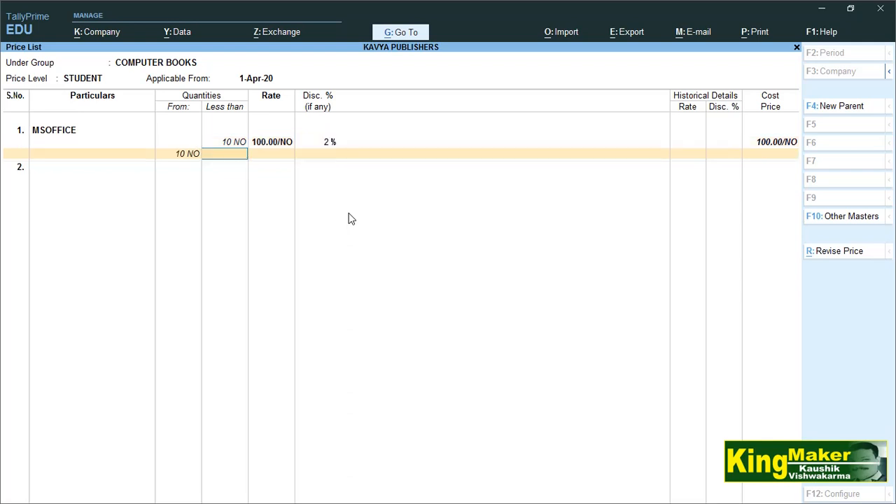
# Add an MSOFFICE slab from 10 to less than 20 NO at rate 100 with 5% discount
pyautogui.write('20')
pyautogui.press('Return')
pyautogui.write('100')
pyautogui.press('Return')
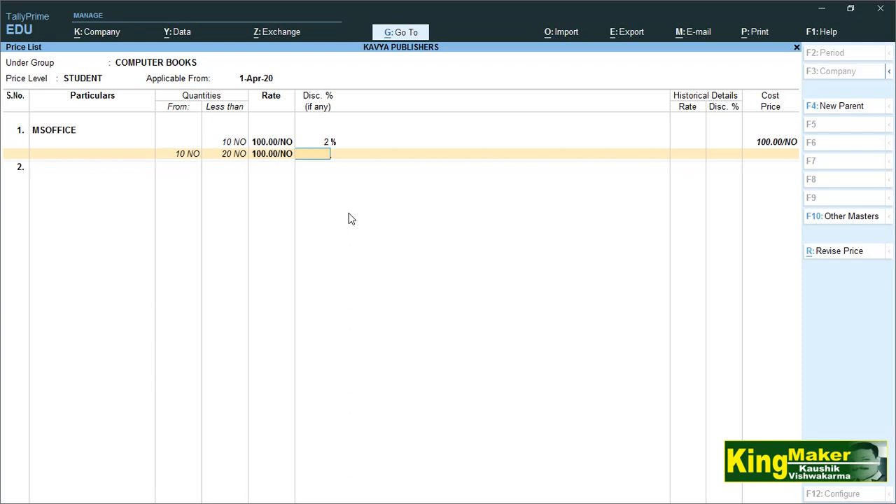
pyautogui.write('5 %')
pyautogui.press('Return')
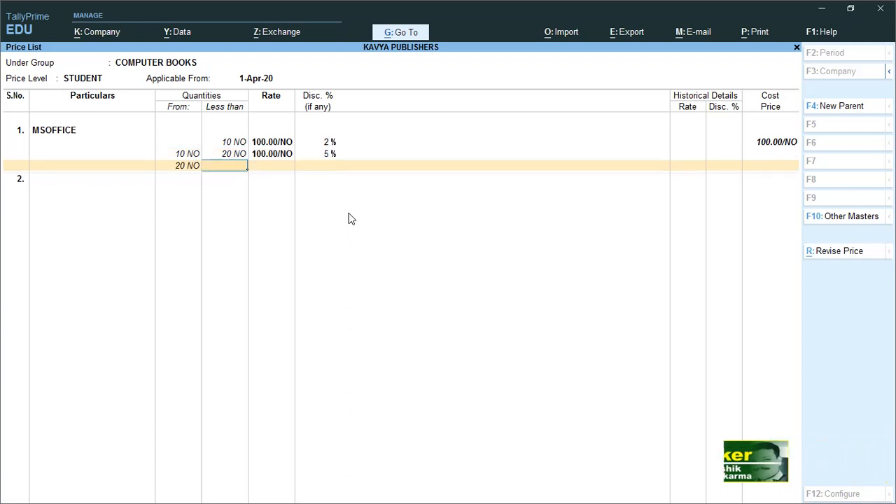
# Add an open-ended MSOFFICE slab from 20 NO at rate 100 with 10% discount
pyautogui.press('Return')
pyautogui.write('100')
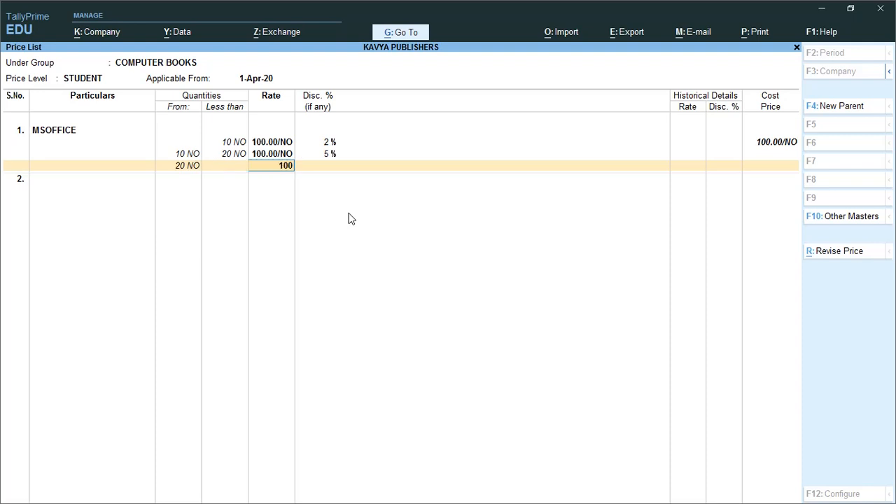
pyautogui.press('Return')
pyautogui.write('10')
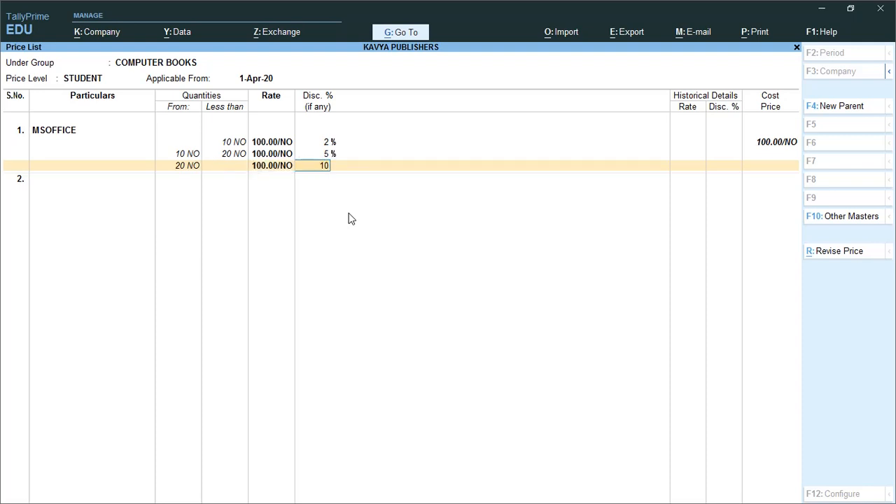
pyautogui.press('Return')
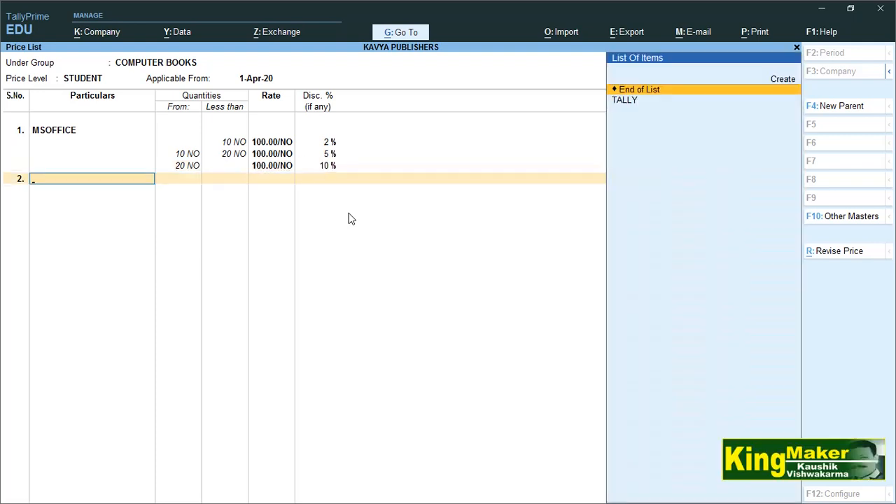
# Add TALLY to the STUDENT price list with a slab below 10 NO at rate 100 and 2% discount
pyautogui.press('Down')
pyautogui.press('Return')
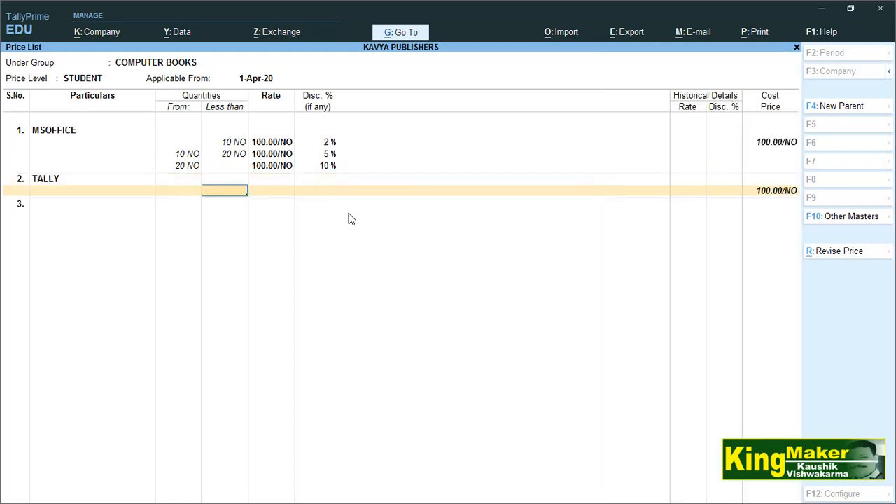
pyautogui.write('10')
pyautogui.press('Return')
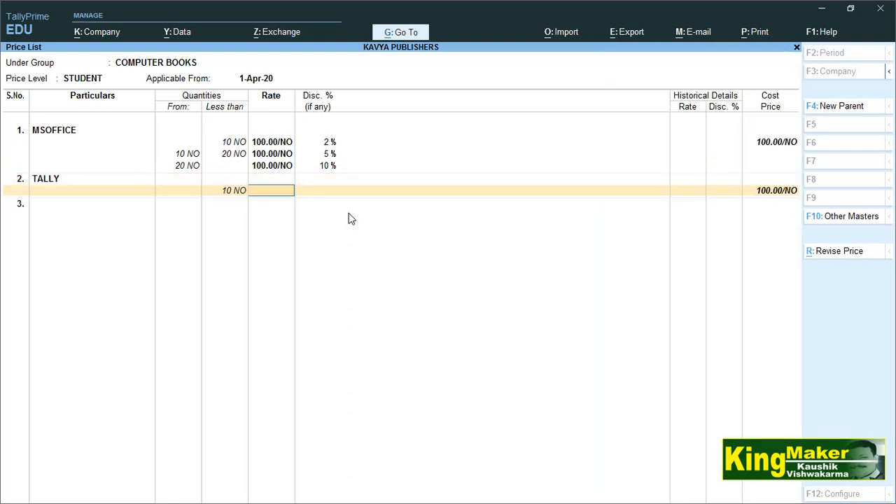
pyautogui.write('100')
pyautogui.press('Return')
pyautogui.write('2')
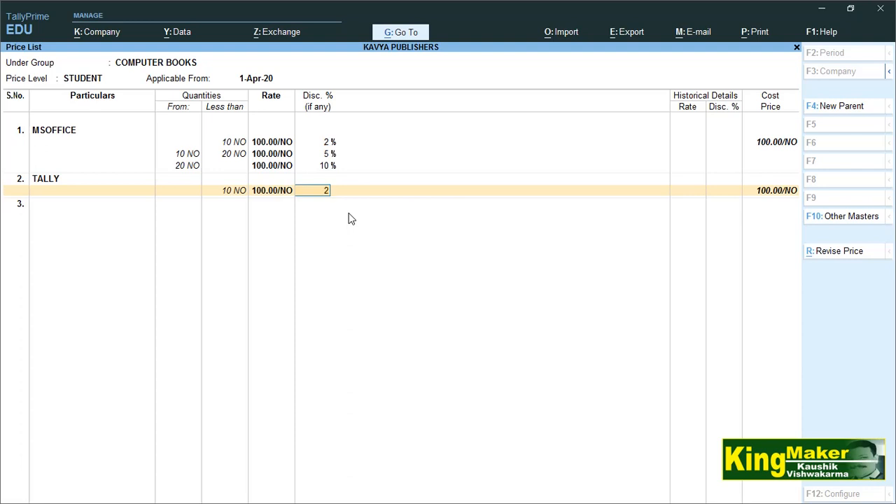
pyautogui.press('Return')
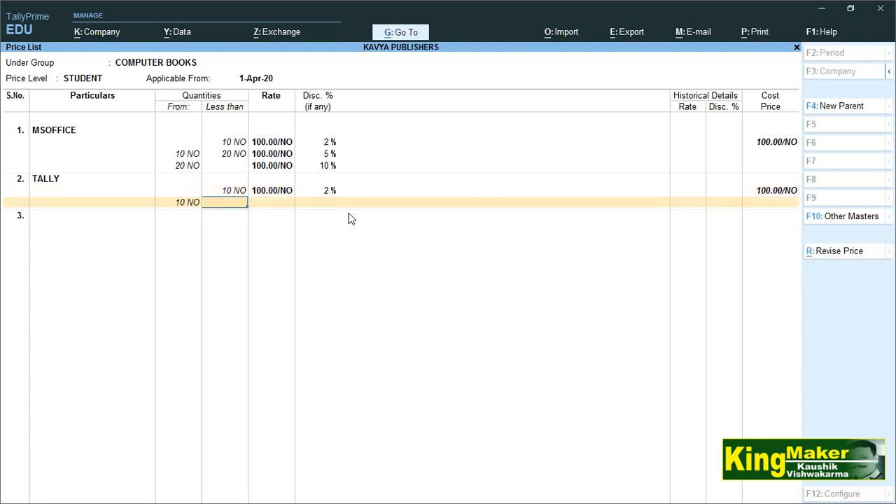
# Add a TALLY slab from 10 to less than 20 NO at rate 100 with 5% discount
pyautogui.write('20')
pyautogui.press('Return')
pyautogui.write('100')
pyautogui.press('Return')
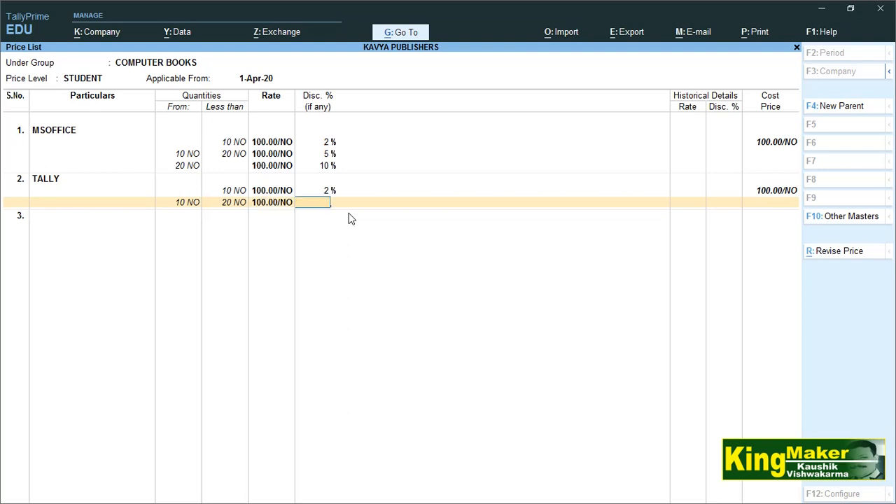
pyautogui.write('5')
pyautogui.press('Return')
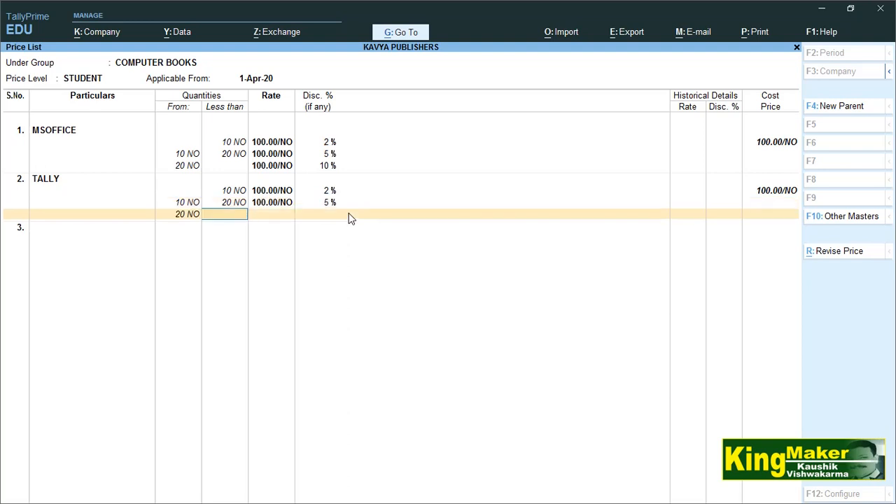
# Add an open-ended TALLY slab from 20 NO at rate 100 with 10% discount and save the STUDENT price list
pyautogui.press('Return')
pyautogui.write('100')
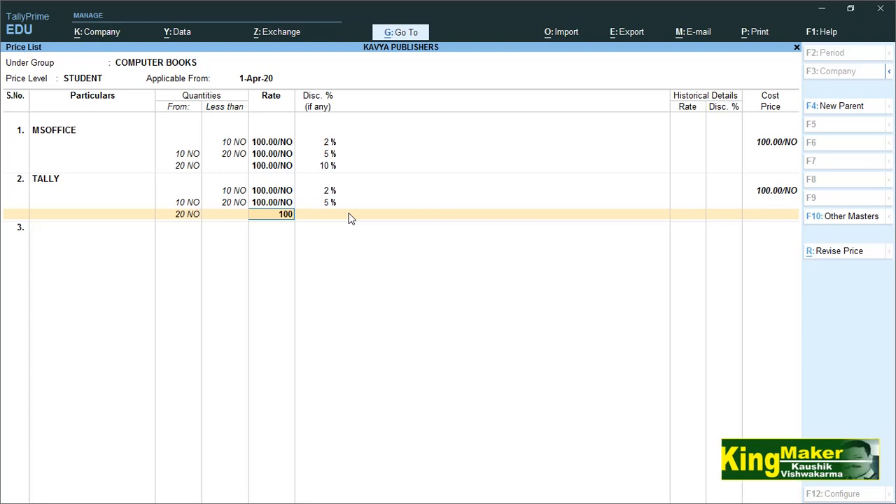
pyautogui.press('Return')
pyautogui.write('10')
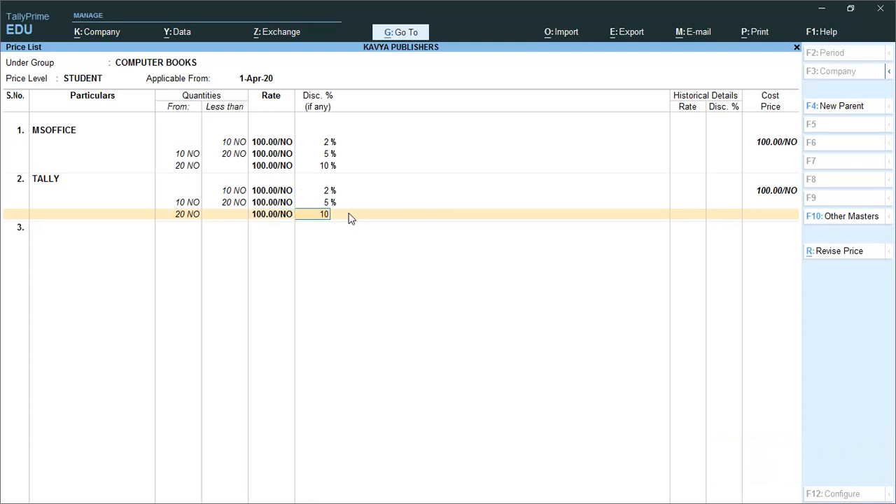
pyautogui.press('Return')
pyautogui.press('Return')
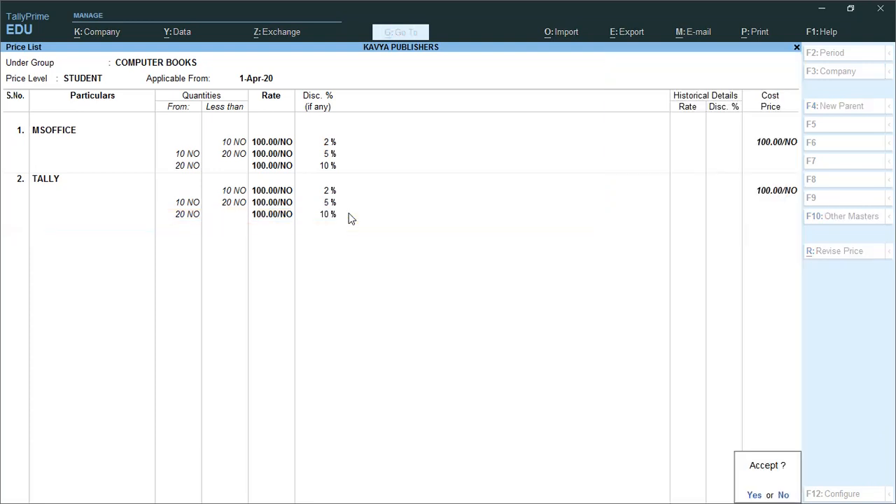
pyautogui.press('Return')
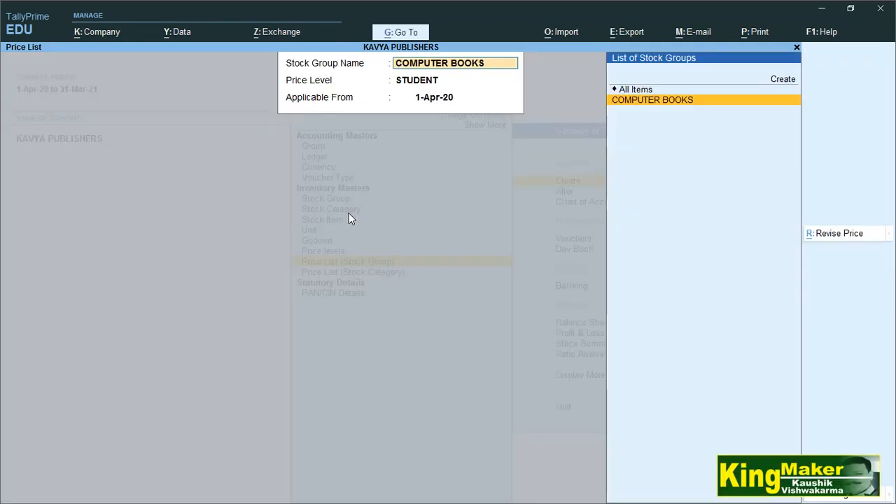
# Leave the price list setup and start a sales voucher for the party RAJ STATIONERY
pyautogui.press('Escape')
pyautogui.press('Escape')
pyautogui.press('Down')
pyautogui.press('Down')
pyautogui.press('Down')
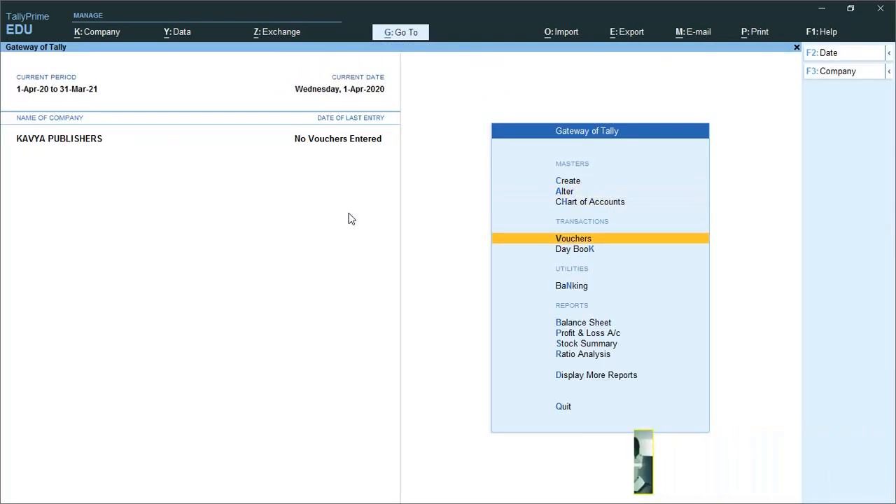
pyautogui.press('Return')
pyautogui.press('Down')
pyautogui.press('Return')
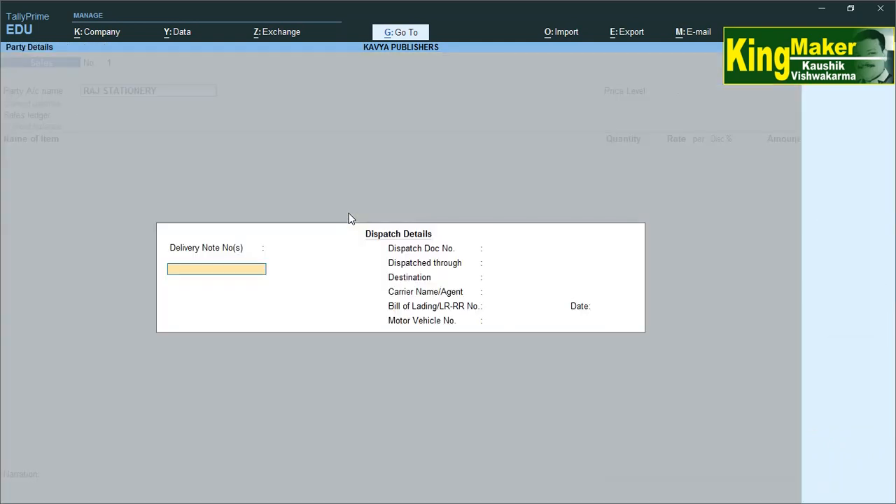
# Leave all dispatch details of the sales voucher blank and proceed to the party details
pyautogui.press('Return')
pyautogui.press('Return')
pyautogui.press('Return')
pyautogui.press('Return')
pyautogui.press('Return')
pyautogui.press('Return')
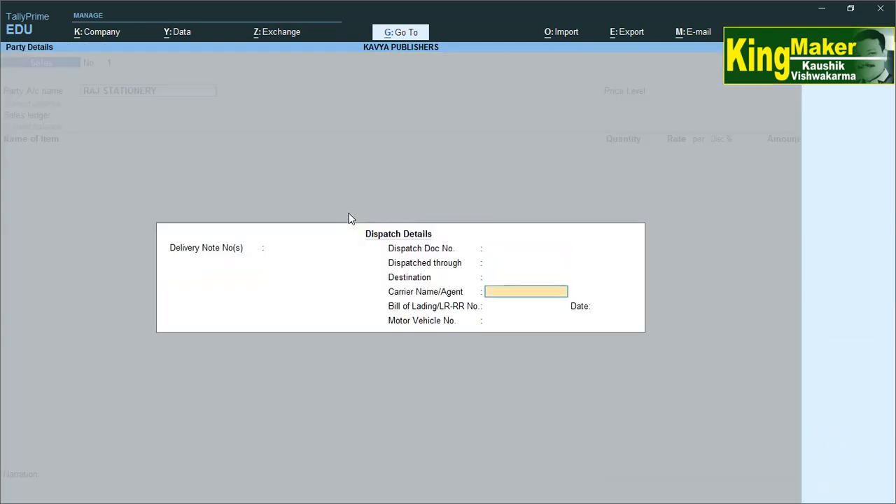
pyautogui.press('Return')
pyautogui.press('Return')
pyautogui.press('Return')
pyautogui.press('Return')
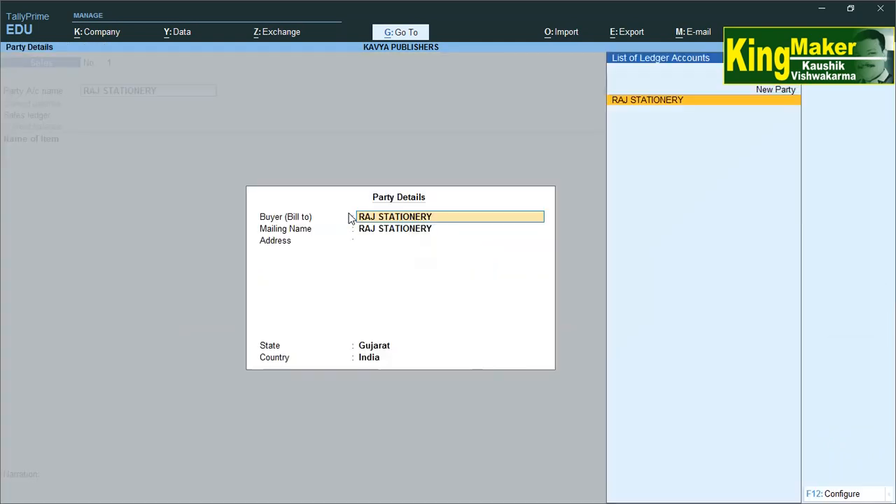
# Enter the buyer's address in the party details and accept the remaining details as they are
pyautogui.write('NIKOL')
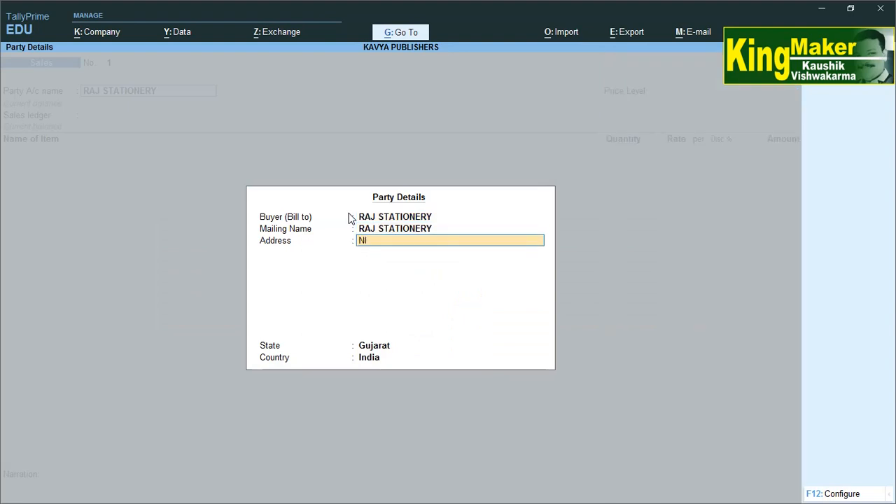
pyautogui.press('Return')
pyautogui.press('Return')
pyautogui.press('Return')
pyautogui.press('Return')
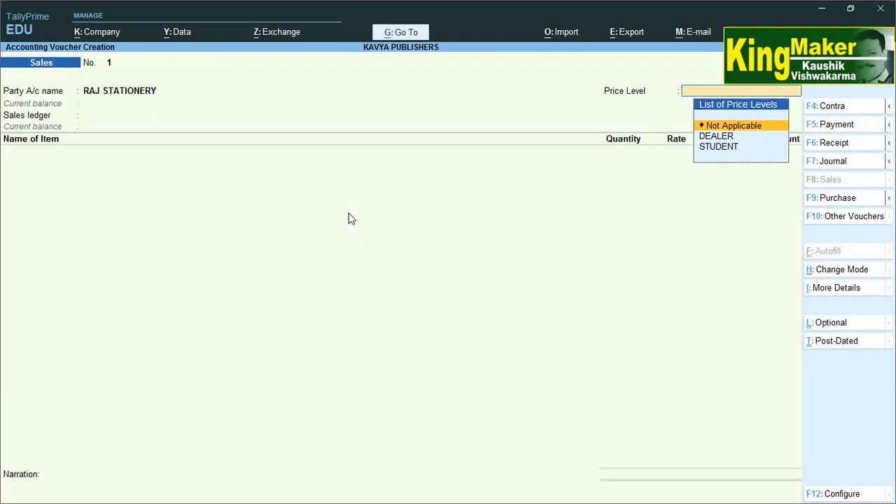
# Set the voucher's price level to DEALER and its sales ledger to SALES A/C
pyautogui.press('Down')
pyautogui.press('Return')
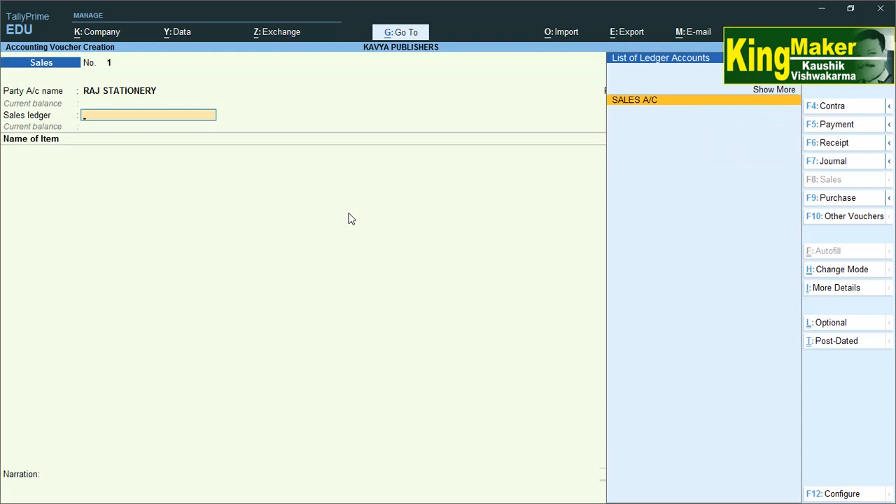
pyautogui.press('Return')
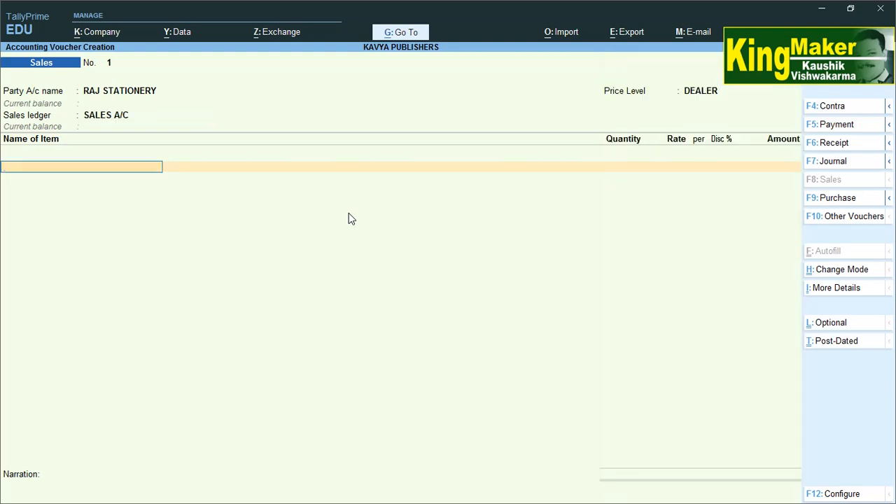
# Add the item TALLY with a quantity of 100 NO, accepting the rate and discount from the price list
pyautogui.write('T')
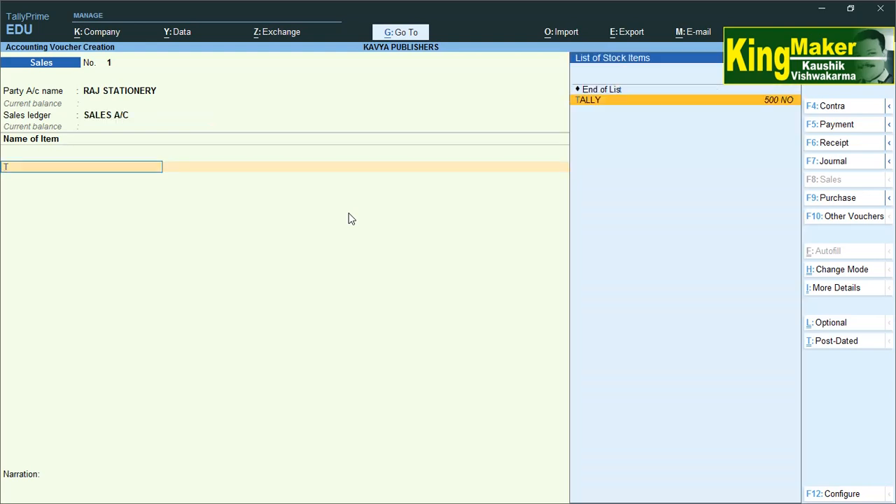
pyautogui.press('Return')
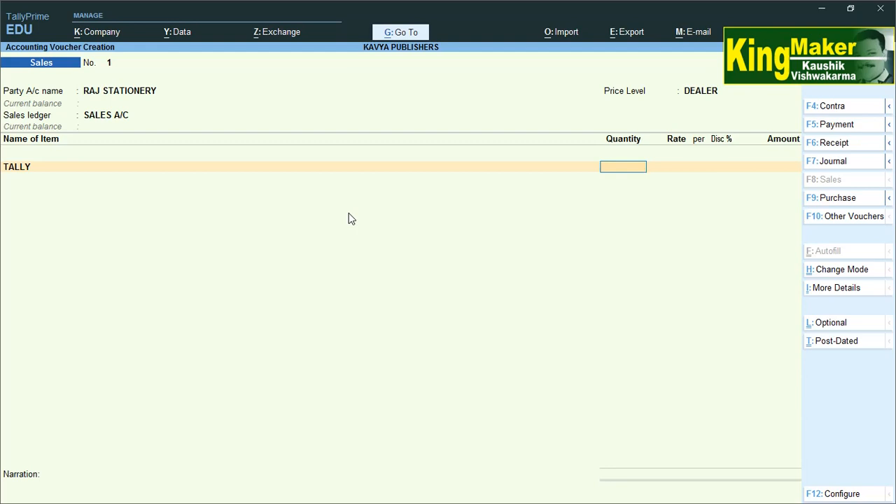
pyautogui.write('100')
pyautogui.press('Return')
pyautogui.press('Return')
pyautogui.press('Return')
pyautogui.press('Return')
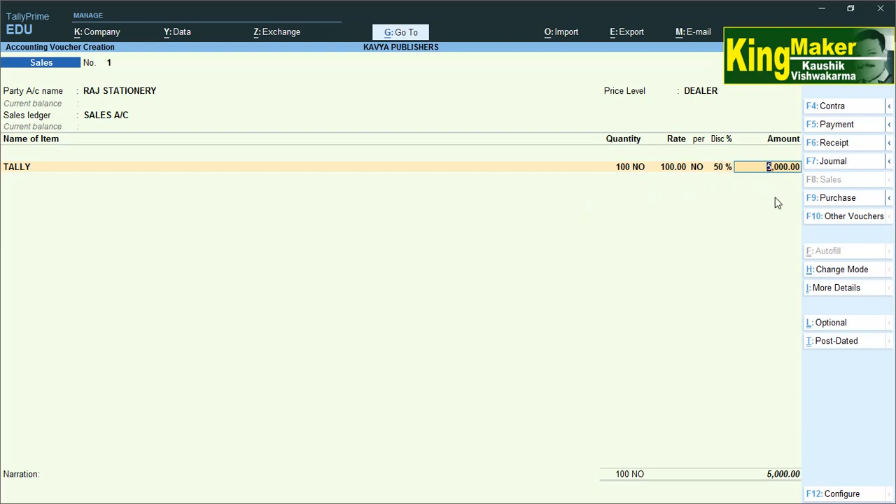
pyautogui.press('Return')
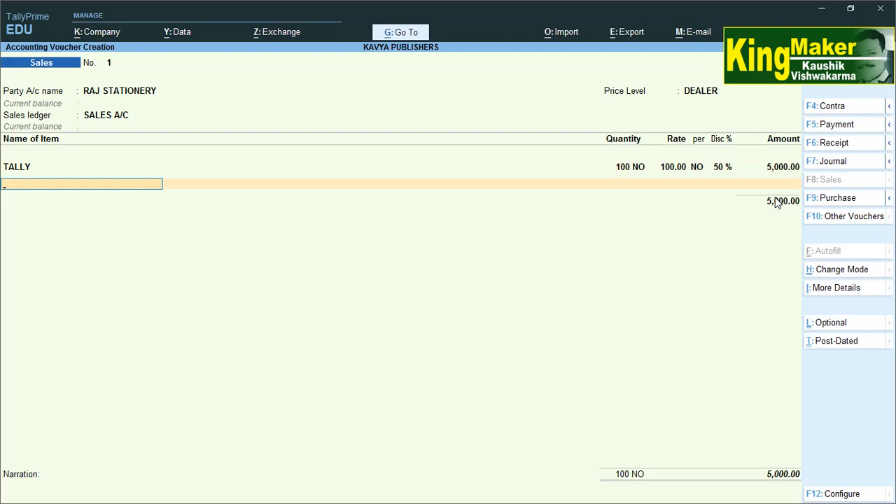
# Add the item MSOFFICE to the sales voucher with a quantity of 20 NO
pyautogui.write('M')
pyautogui.press('Return')
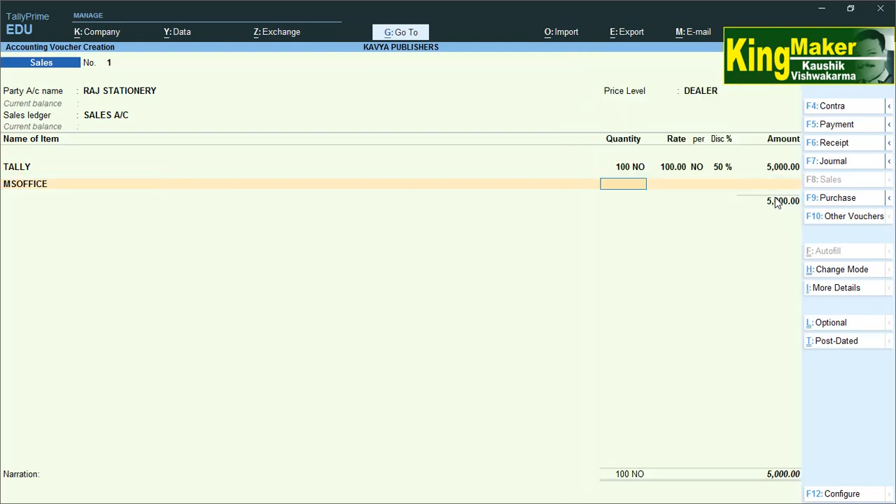
pyautogui.write('20')
pyautogui.press('Return')
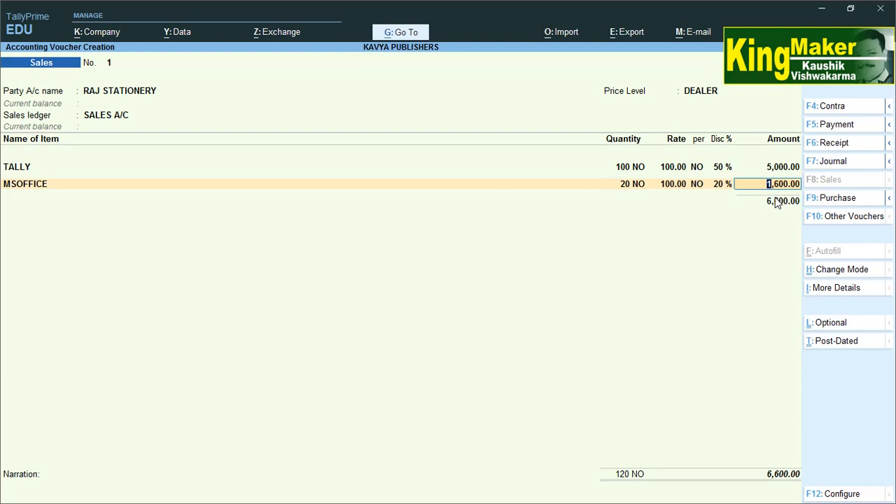
# Change the MSOFFICE quantity to 15 NO
pyautogui.press('BackSpace')
pyautogui.write('15')
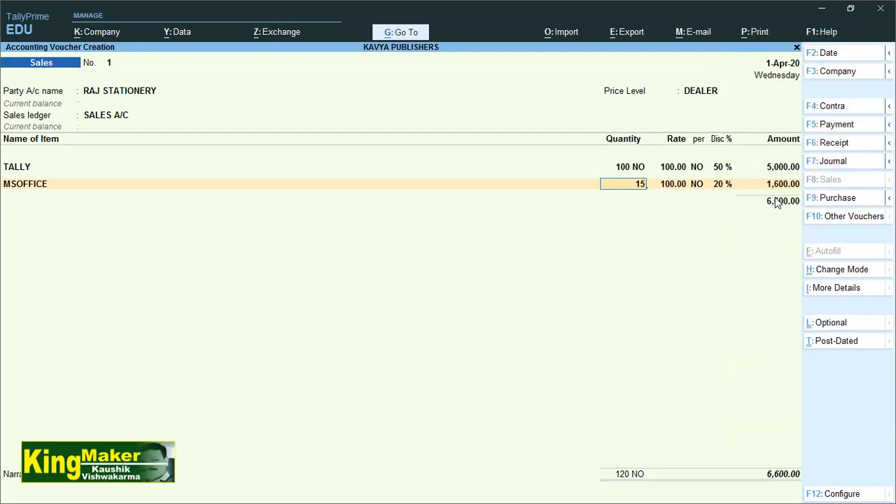
pyautogui.press('Return')
# Set the MSOFFICE quantity to 60 NO and accept the item line
pyautogui.press('BackSpace')
pyautogui.press('BackSpace')
pyautogui.press('Return')
pyautogui.write('60')
pyautogui.press('Return')
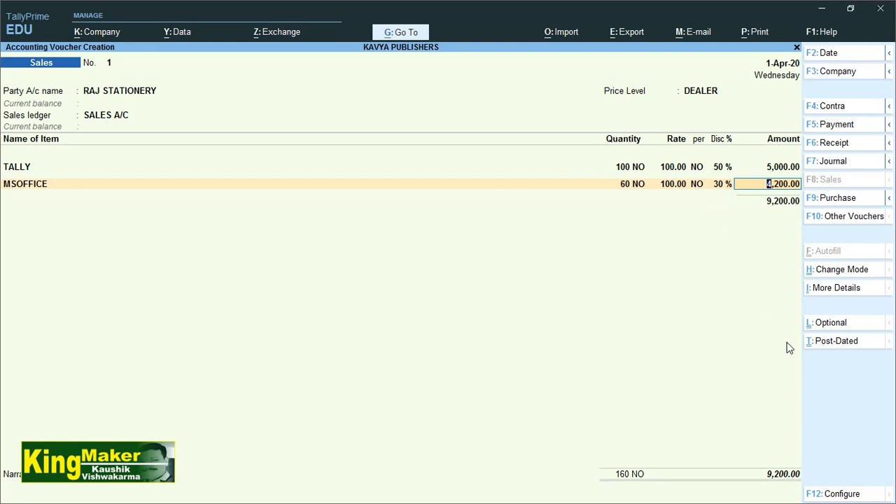
pyautogui.press('Return')
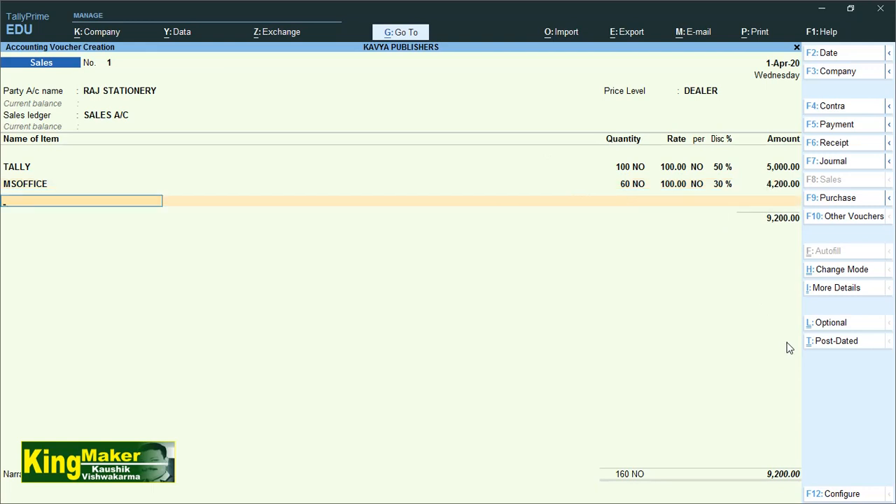
# End the item list, accept the bill-wise details as New Ref, leave the narration blank and save the sales voucher
pyautogui.press('Return')
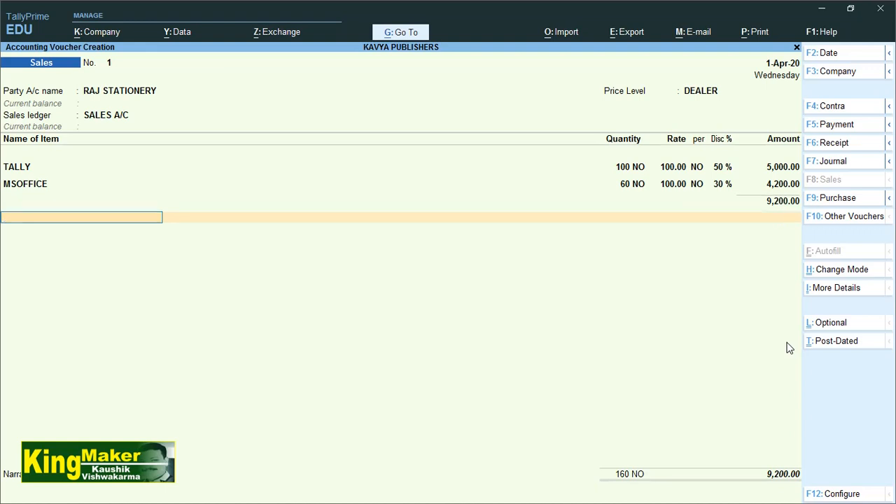
pyautogui.press('Return')
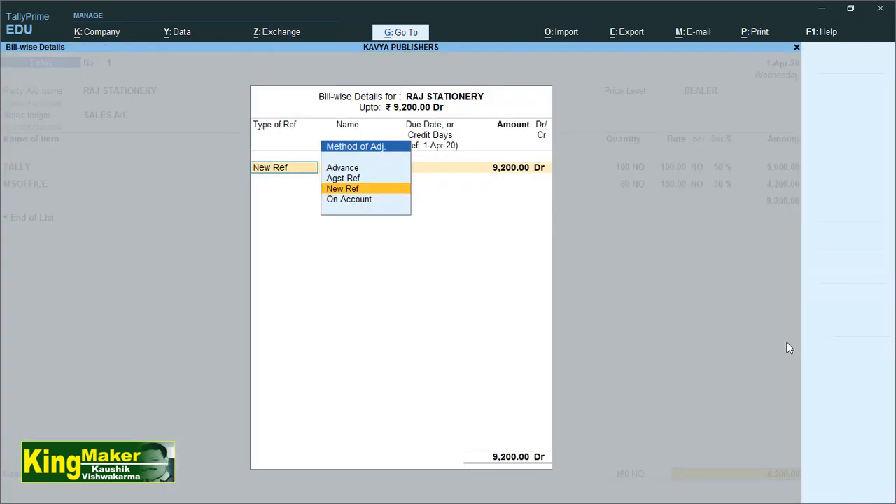
pyautogui.press('Return')
pyautogui.press('Return')
pyautogui.press('Return')
pyautogui.press('Return')
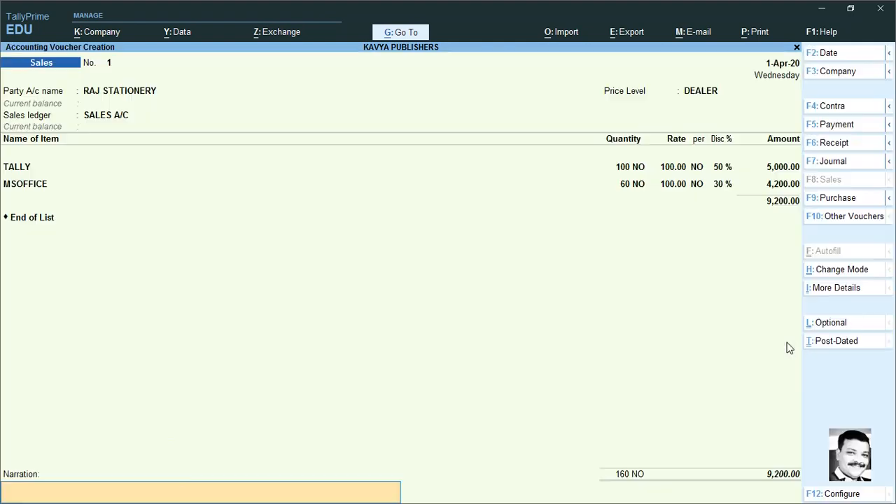
pyautogui.press('Return')
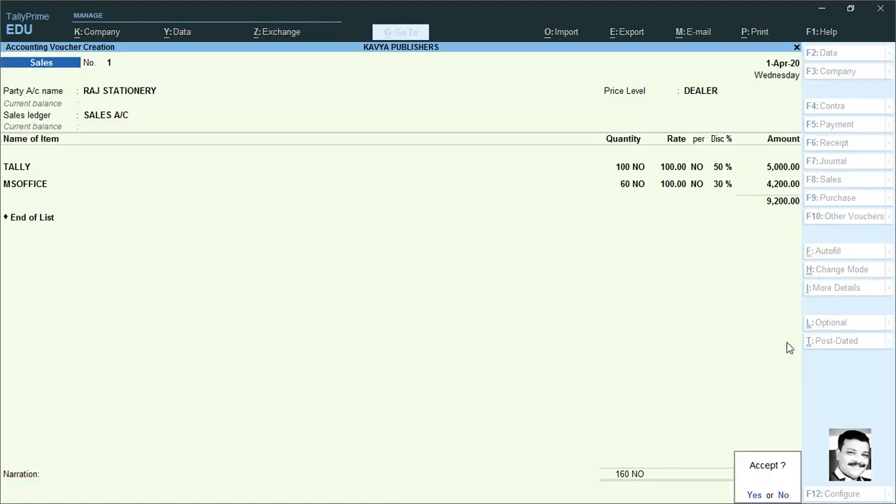
pyautogui.press('y')
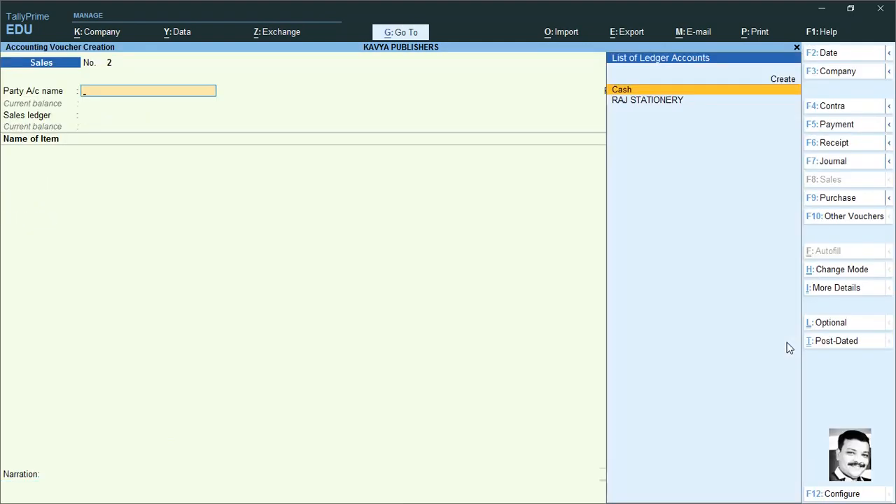
# Start a new party ledger from the sales voucher, enter the student customer's name followed by (STUDENT), and group it under Sundry Debtors
pyautogui.hotkey('alt', 'c')
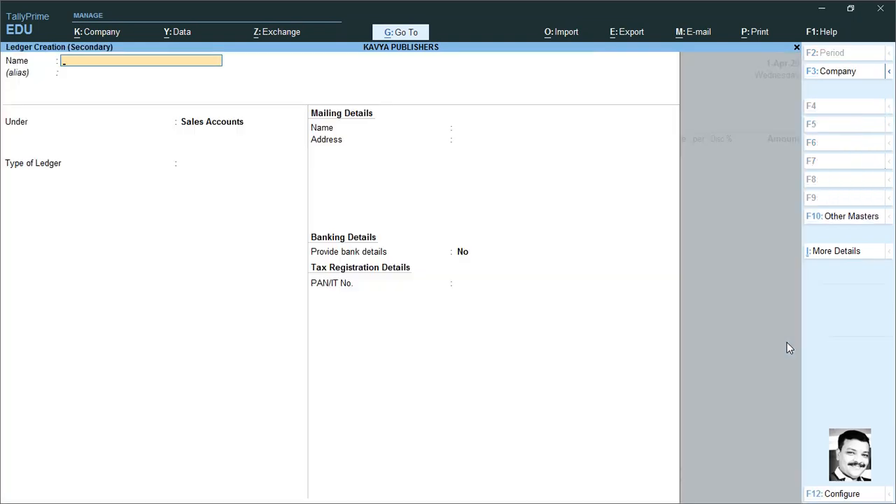
pyautogui.write('OM (S')
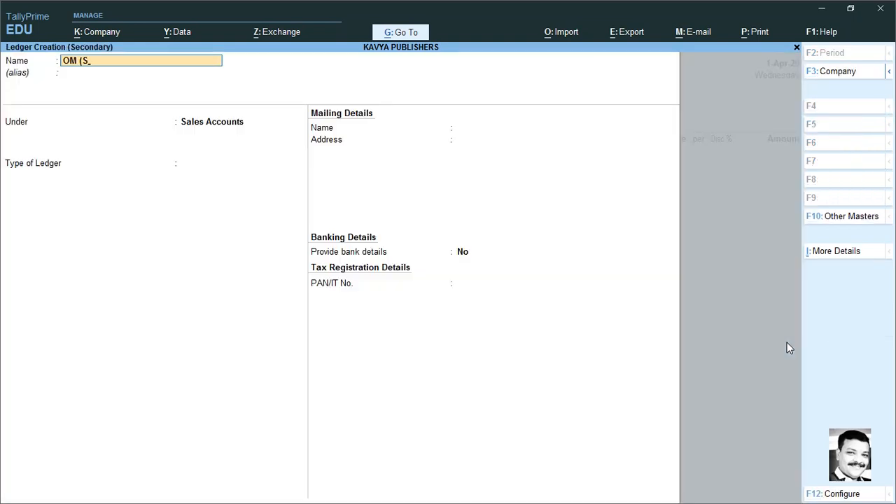
pyautogui.write('TUDENT)')
pyautogui.press('Return')
pyautogui.press('Return')
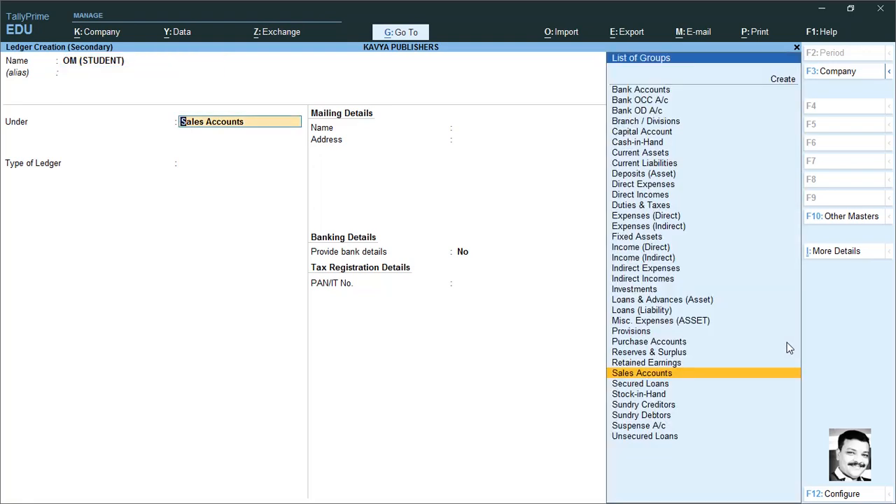
pyautogui.write('S')
pyautogui.press('Down')
pyautogui.press('Down')
pyautogui.press('Down')
pyautogui.press('Down')
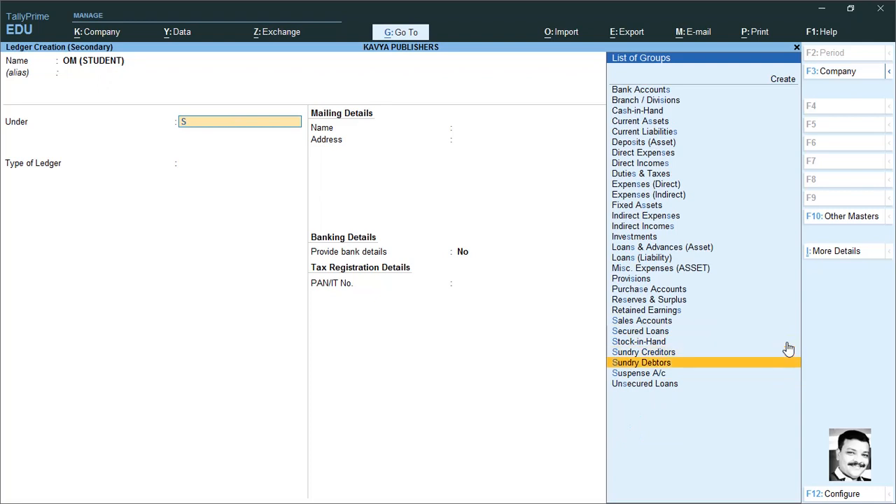
pyautogui.press('Return')
# Keep the ledger's default bill-by-bill, mailing, banking and tax settings and save it as the voucher's party account
pyautogui.press('Return')
pyautogui.press('Return')
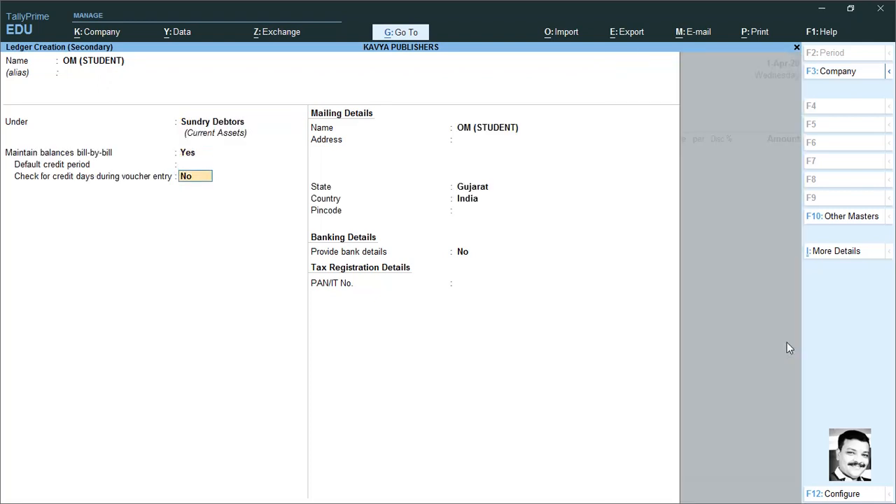
pyautogui.press('Return')
pyautogui.press('Return')
pyautogui.press('Return')
pyautogui.press('Return')
pyautogui.press('Return')
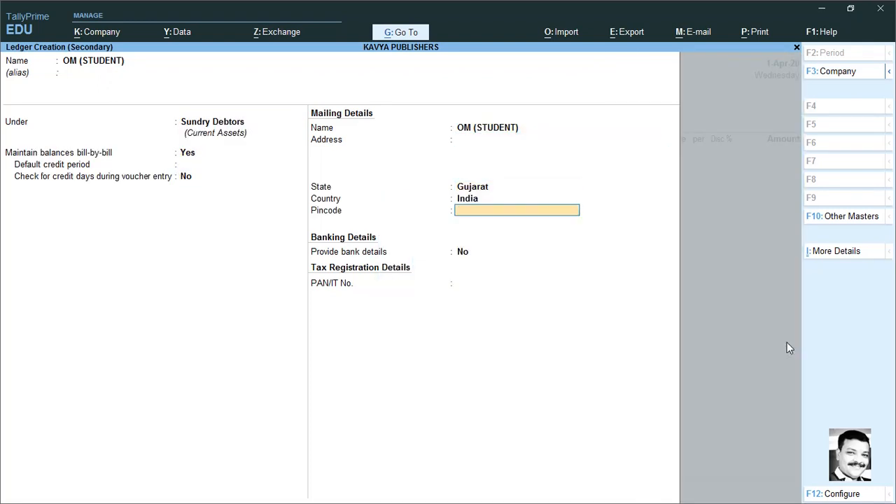
pyautogui.press('Return')
pyautogui.press('Return')
pyautogui.press('Return')
pyautogui.press('Return')
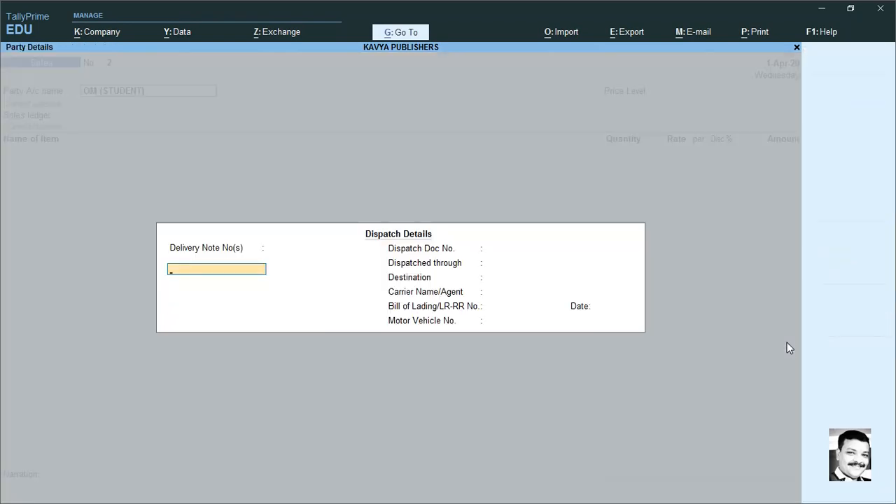
# Leave all the dispatch details for the sales voucher blank and continue to the party details
pyautogui.press('Return')
pyautogui.press('Return')
pyautogui.press('Return')
pyautogui.press('Return')
pyautogui.press('Return')
pyautogui.press('Return')
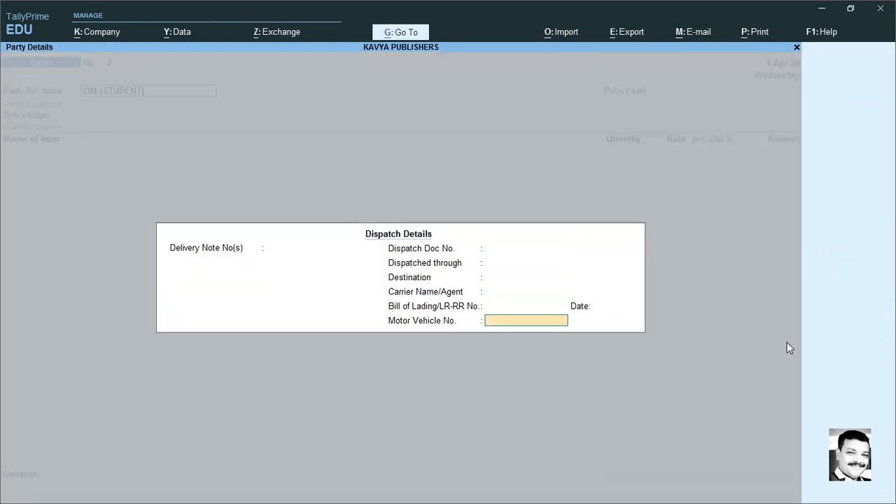
pyautogui.press('Return')
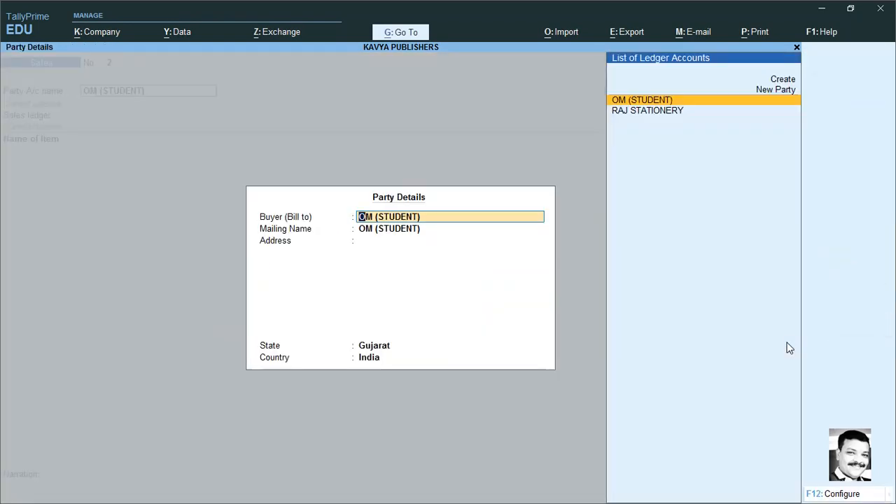
# Keep the student ledger as buyer, fill in the party's address, and accept the party details with Gujarat, India
pyautogui.press('Return')
pyautogui.press('Return')
pyautogui.write('NARODA')
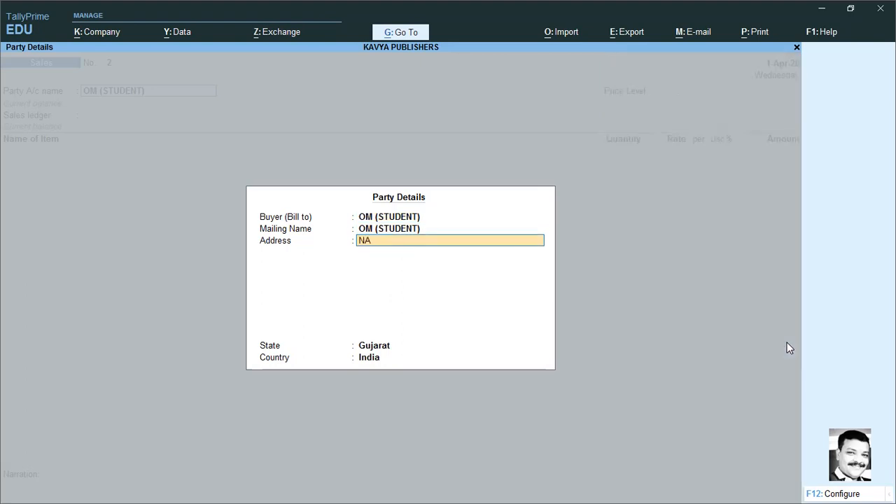
pyautogui.press('Return')
pyautogui.press('Return')
pyautogui.press('Return')
pyautogui.press('Return')
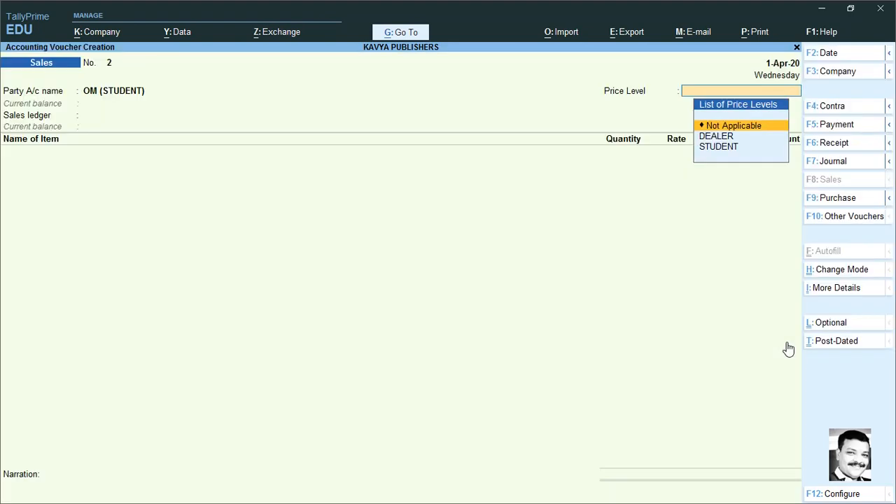
# Use SALES A/C with the price level Not Applicable and add MSOFFICE with a quantity of 3 NO
pyautogui.press('Return')
pyautogui.press('Return')
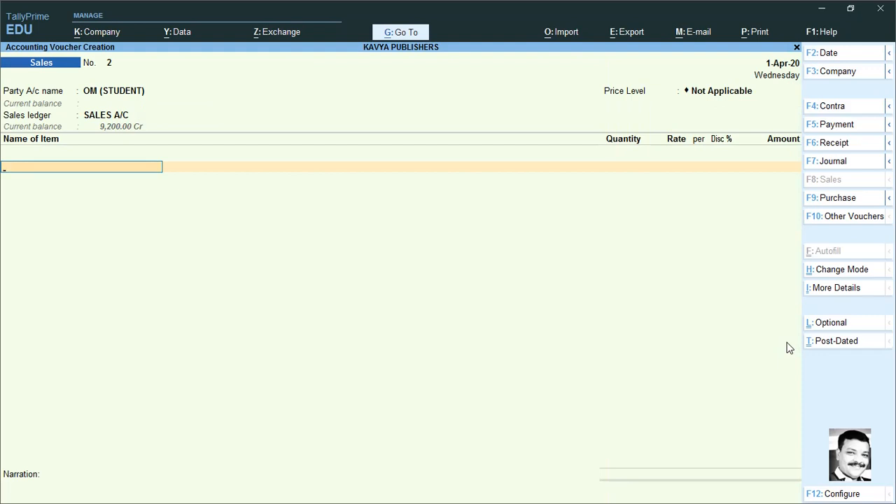
pyautogui.write('M')
pyautogui.press('Return')
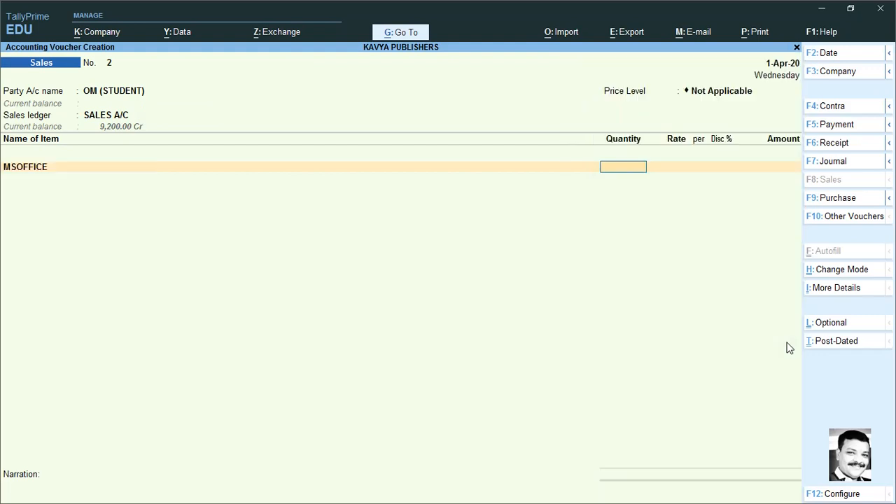
pyautogui.write('3')
pyautogui.press('Return')
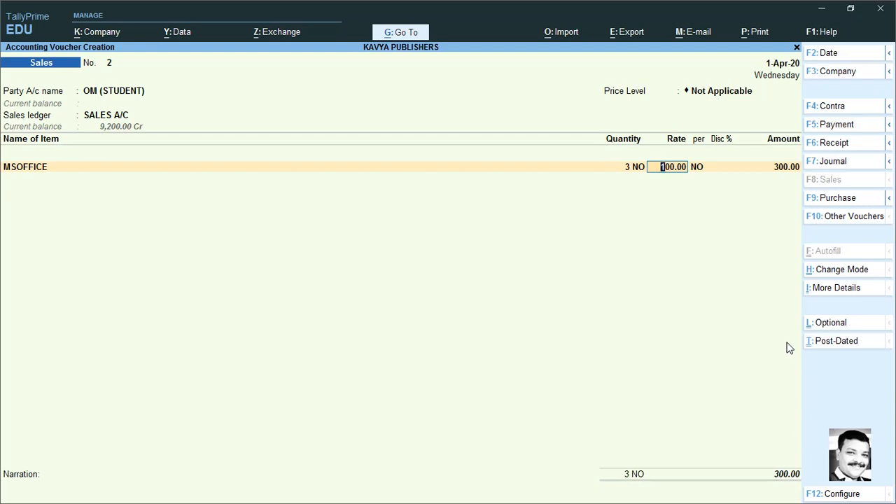
pyautogui.press('Return')
pyautogui.press('Return')
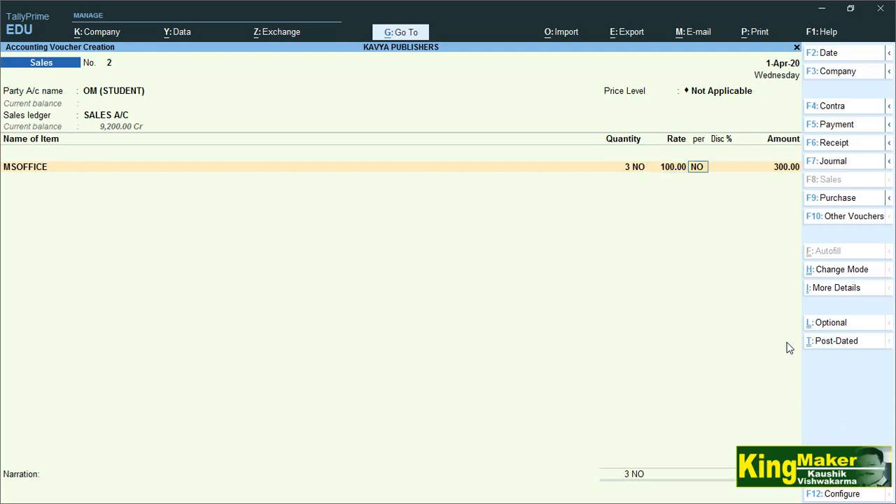
# Set the MSOFFICE quantity to 7 NO and accept the item line
pyautogui.press('BackSpace')
pyautogui.press('BackSpace')
pyautogui.press('BackSpace')
pyautogui.write('7')
pyautogui.press('Return')
pyautogui.press('Return')
pyautogui.press('Return')
pyautogui.press('Return')
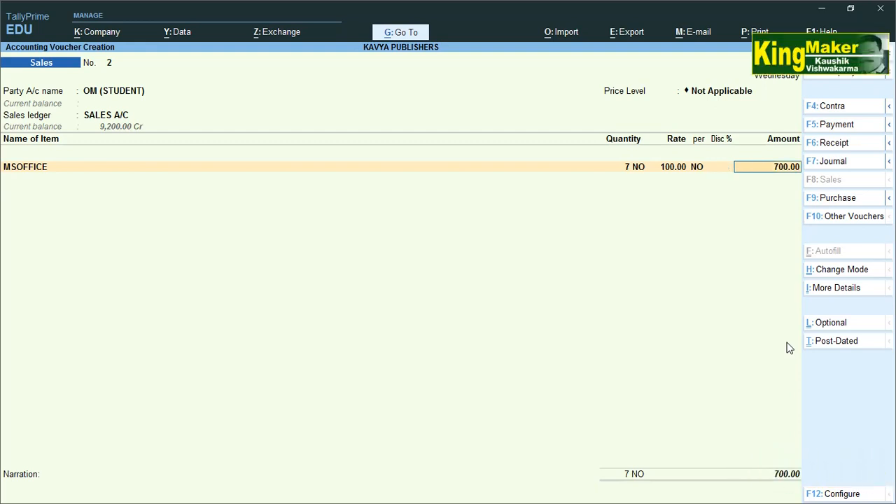
pyautogui.press('Return')
# Add the item TALLY to the voucher with a quantity of 20 NO
pyautogui.write('D')
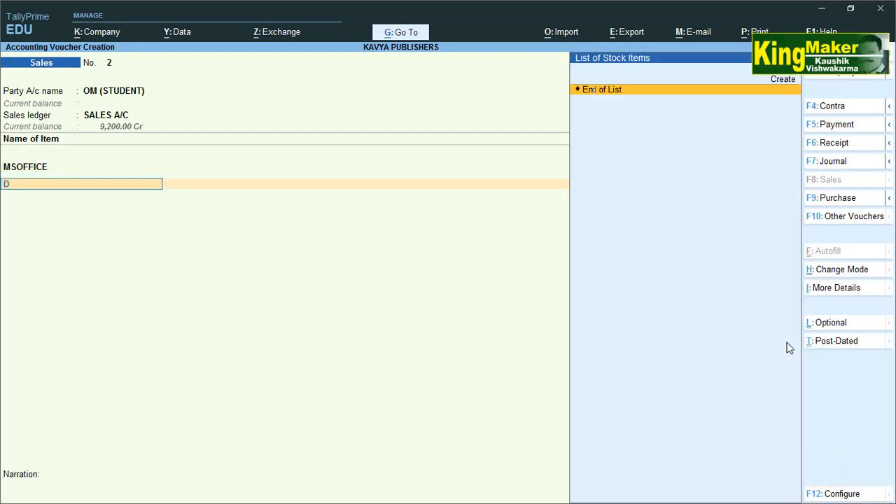
pyautogui.press('BackSpace')
pyautogui.press('Down')
pyautogui.press('Down')
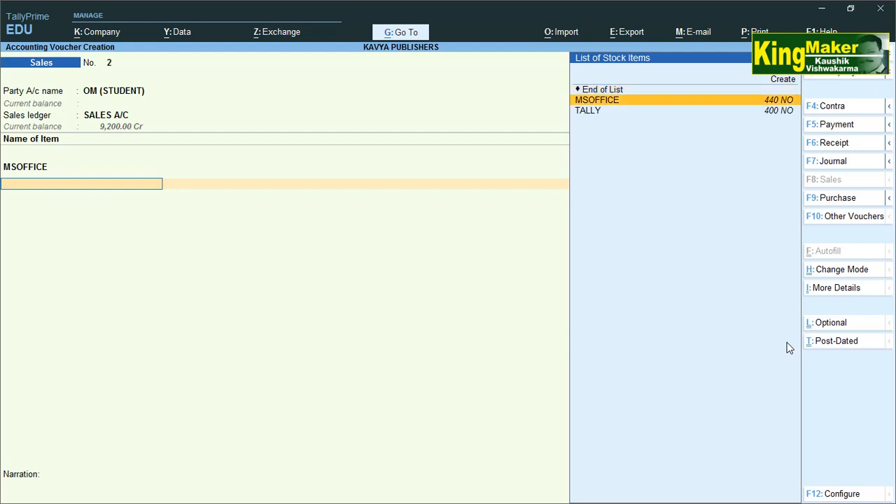
pyautogui.press('Return')
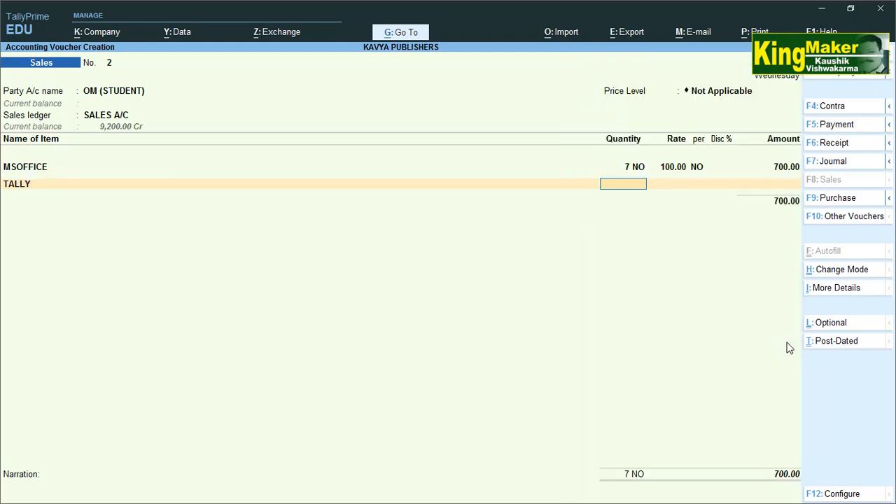
pyautogui.write('20')
pyautogui.press('Return')
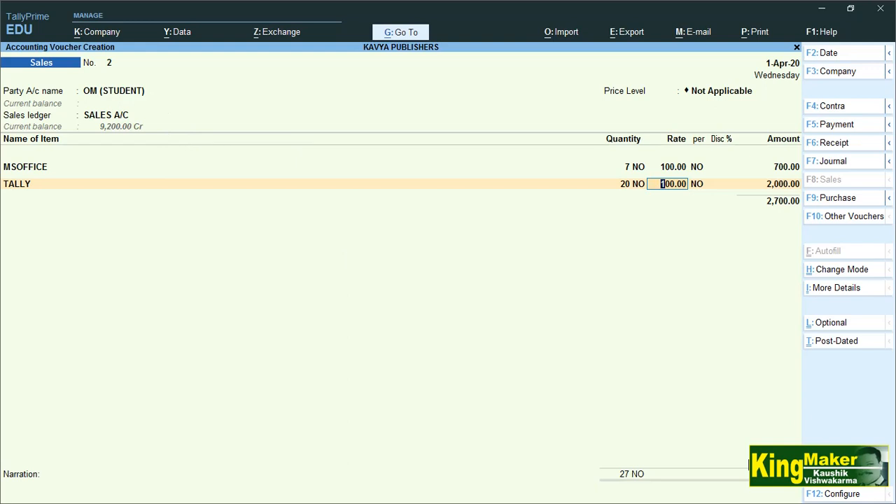
# Set the voucher's price level to STUDENT, keep SALES A/C as the sales ledger, and accept the MSOFFICE line again
pyautogui.click(709, 93)
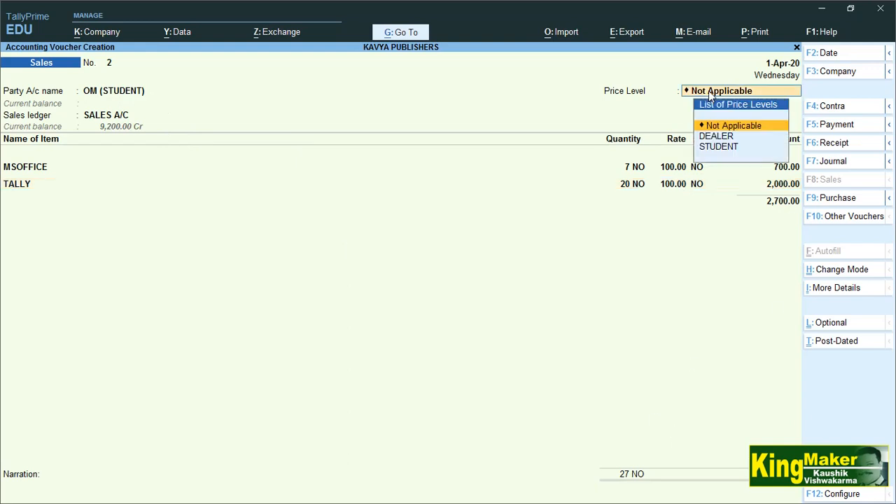
pyautogui.click(710, 144)
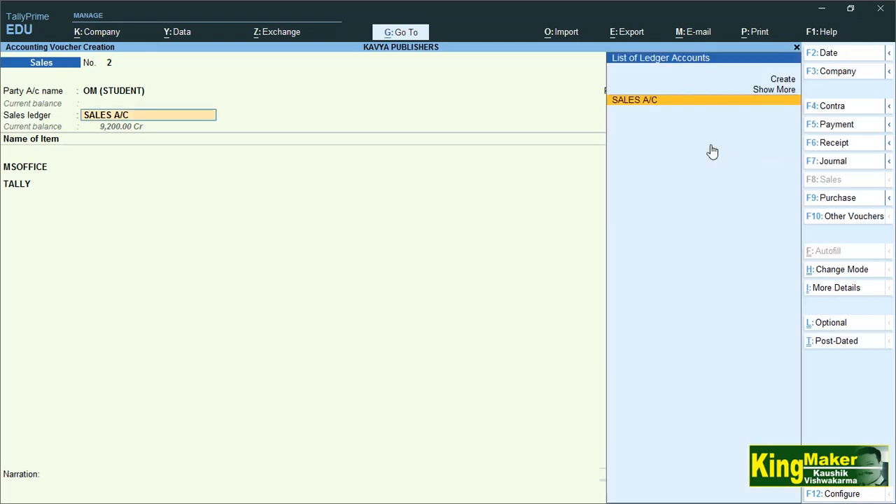
pyautogui.press('Return')
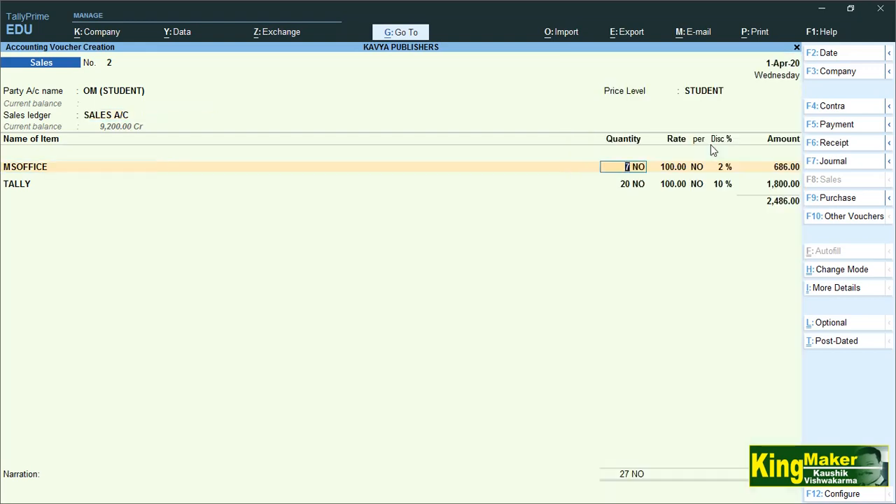
pyautogui.press('Return')
pyautogui.press('Return')
pyautogui.press('Return')
pyautogui.press('Return')
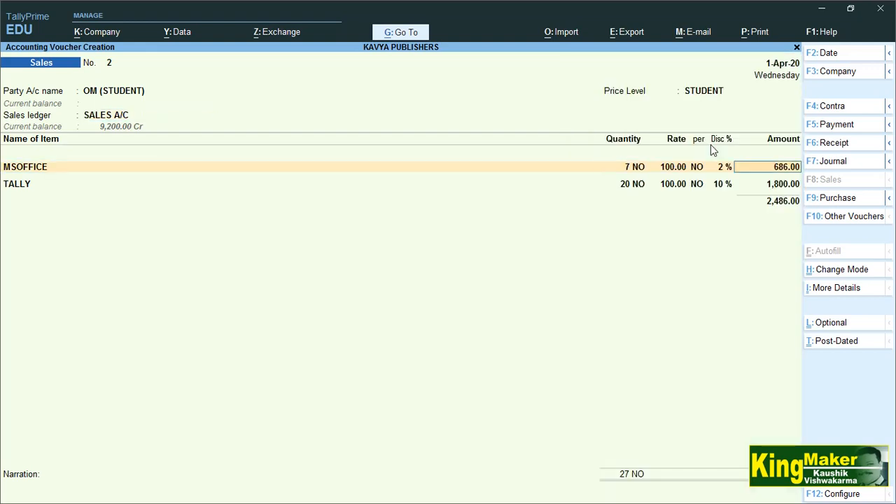
pyautogui.press('Return')
pyautogui.press('Return')
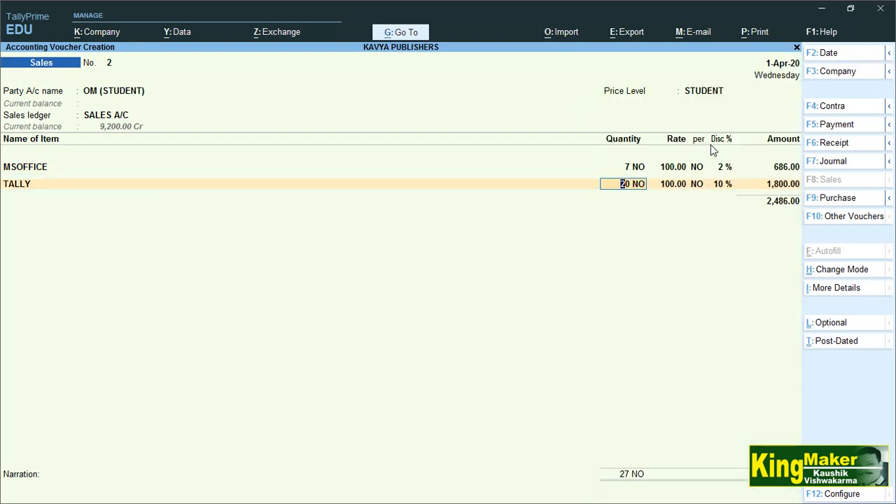
# Try quantities of 10 NO and 7 NO for the TALLY item
pyautogui.write('10')
pyautogui.press('Return')
pyautogui.press('BackSpace')
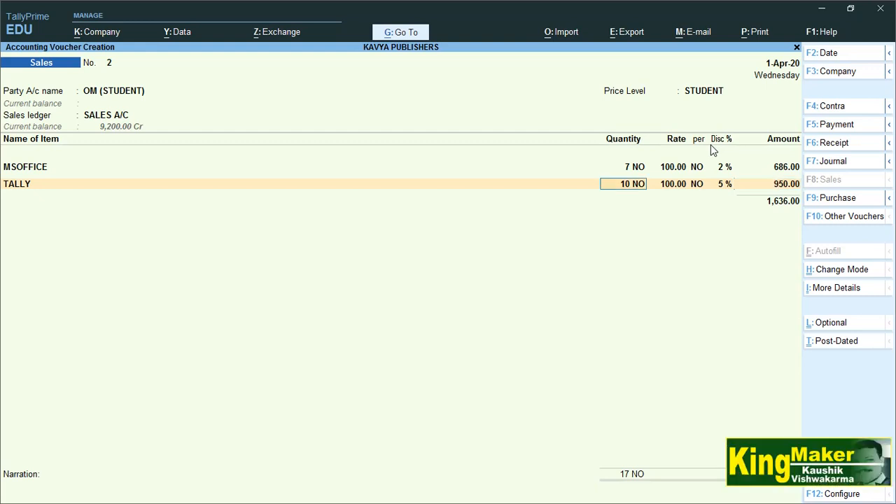
pyautogui.write('7')
pyautogui.press('Return')
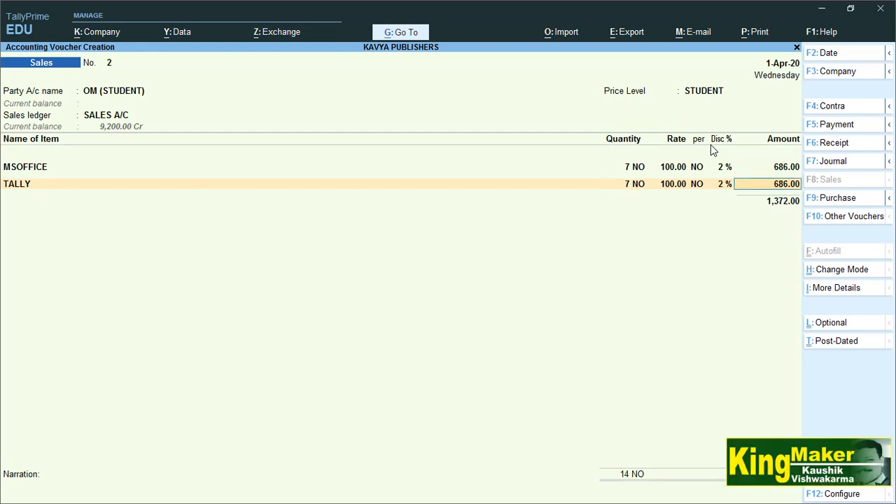
# Set the TALLY quantity back to 20 NO and accept the item line
pyautogui.press('BackSpace')
pyautogui.write('20')
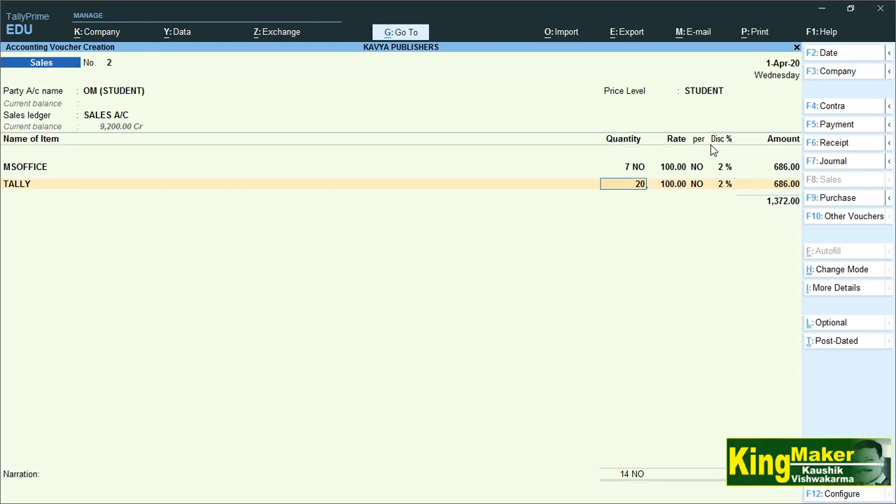
pyautogui.press('Return')
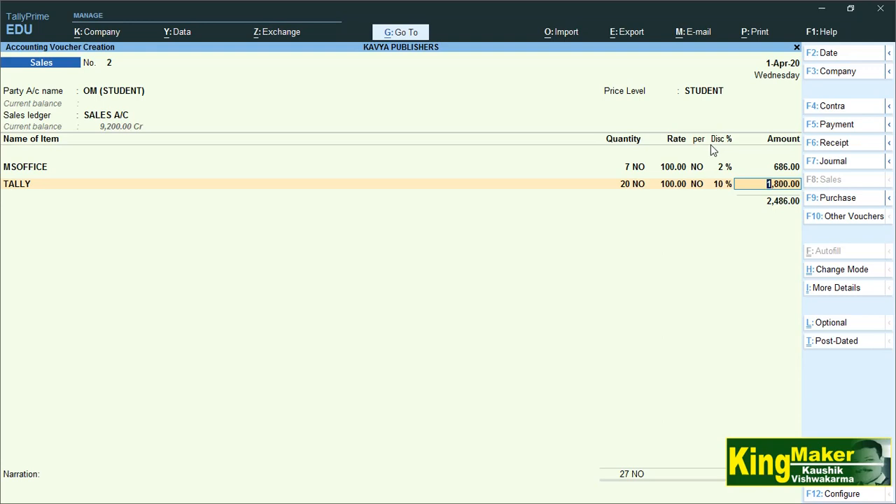
pyautogui.press('Return')
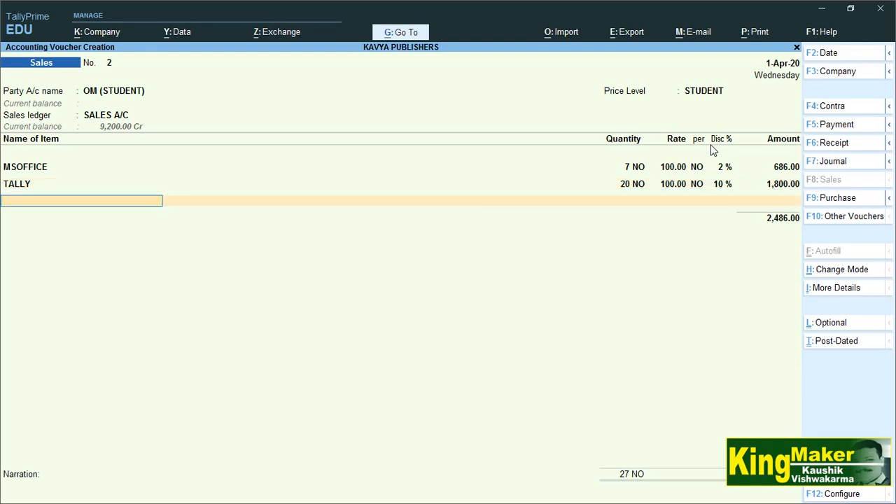
# End the item list, accept New Ref 2 in the bill-wise details, and save the sales voucher without a narration
pyautogui.press('Return')
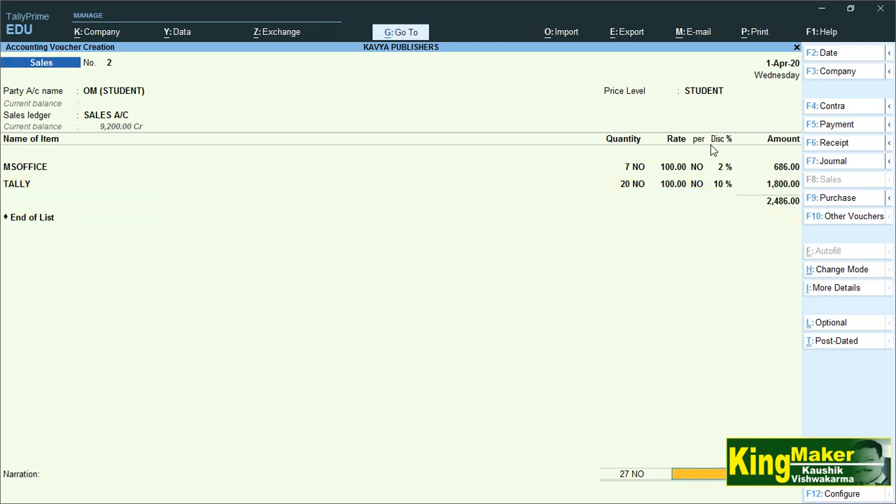
pyautogui.press('Return')
pyautogui.press('Return')
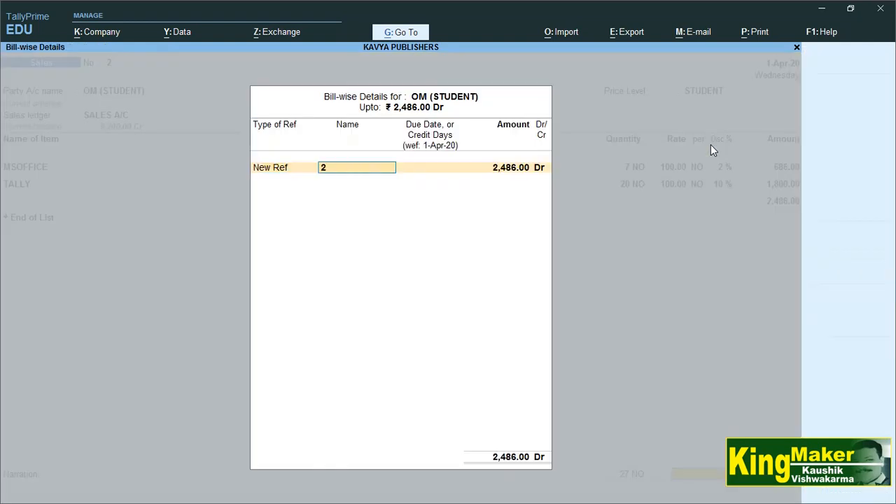
pyautogui.press('Return')
pyautogui.press('Return')
pyautogui.press('Return')
pyautogui.press('Return')
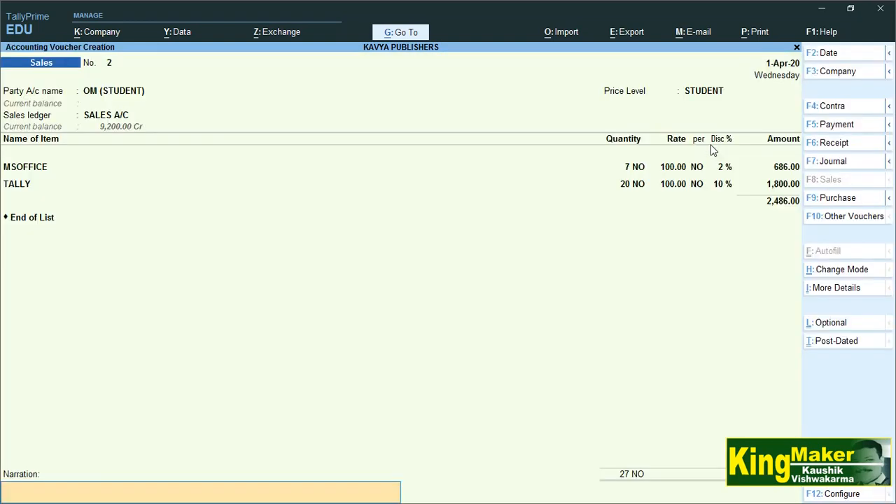
pyautogui.press('Return')
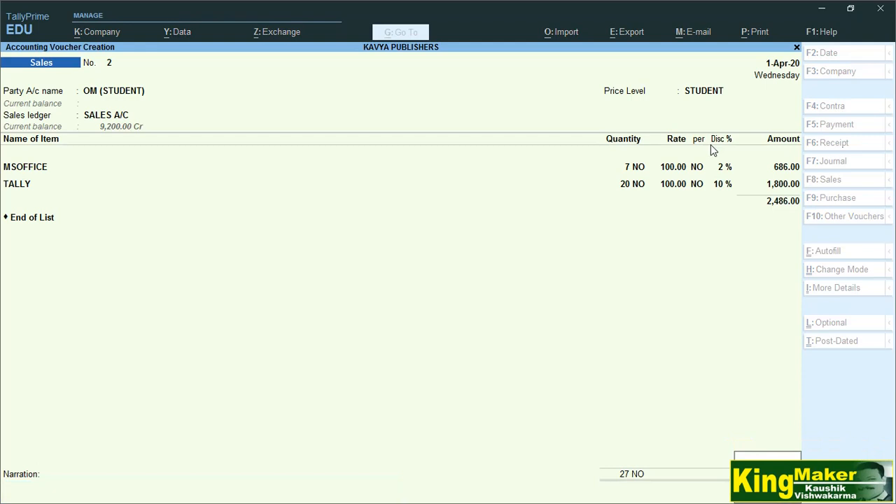
pyautogui.press('Return')
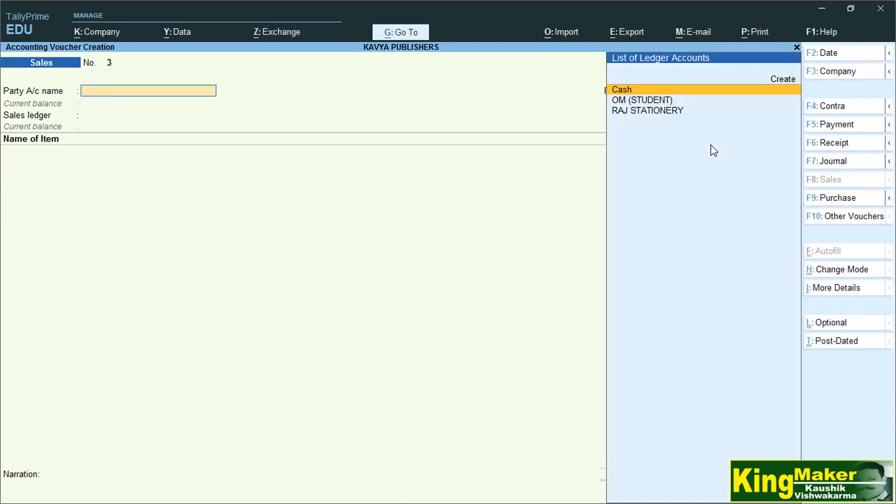
# Leave the blank sales voucher and open the Profit & Loss A/c in its detailed view
pyautogui.press('Escape')
pyautogui.press('Down')
pyautogui.press('Down')
pyautogui.press('Down')
pyautogui.press('Down')
pyautogui.press('Return')
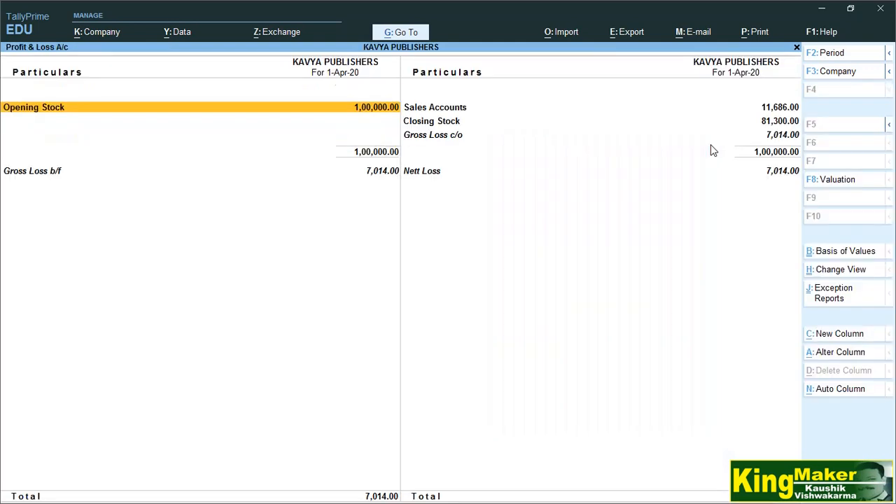
pyautogui.hotkey('alt', 'F5')
pyautogui.press('Down')
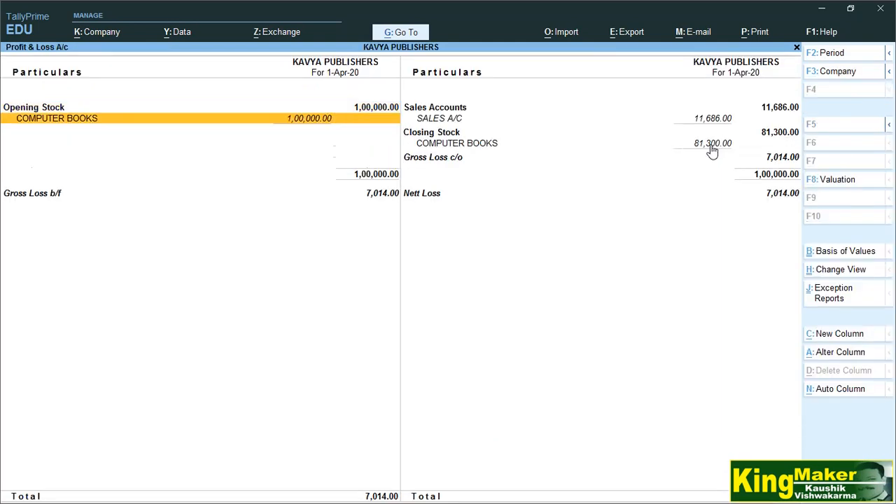
# Drill down from SALES A/C into its April ledger vouchers, and return to the Profit & Loss A/c
pyautogui.press('Right')
pyautogui.press('Down')
pyautogui.press('Return')
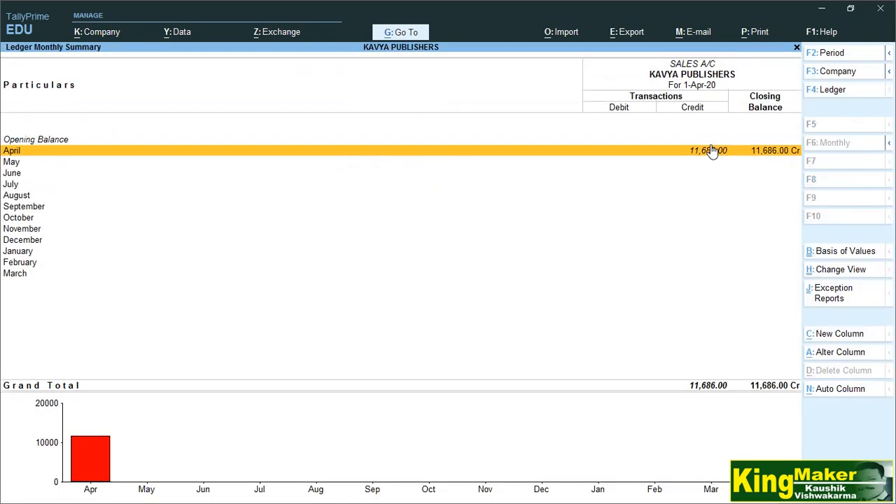
pyautogui.press('Return')
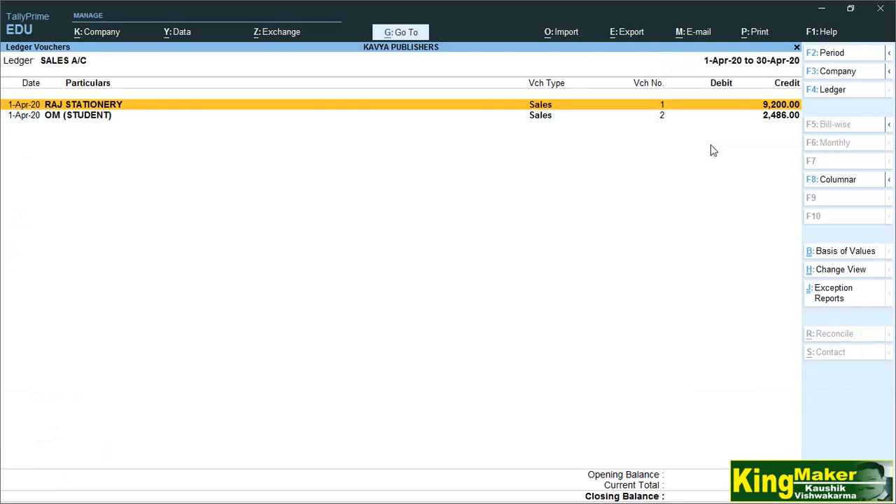
pyautogui.press('Escape')
pyautogui.press('Escape')
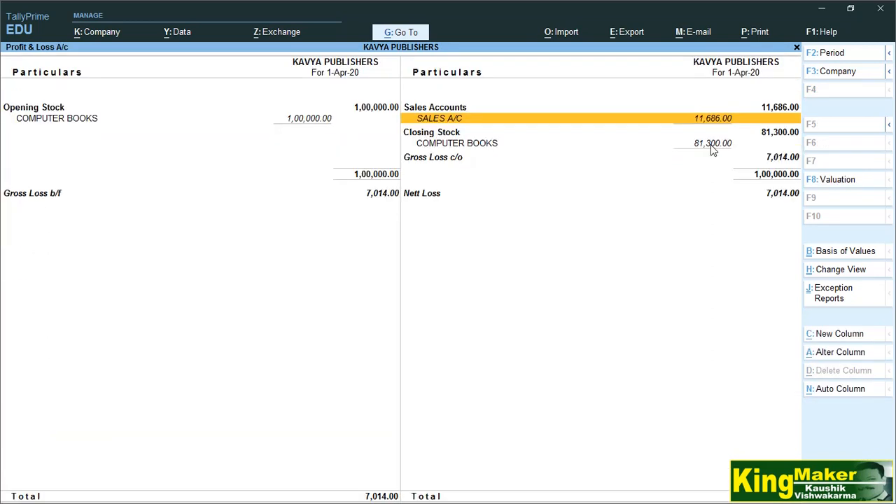
pyautogui.press('Left')
pyautogui.press('Up')
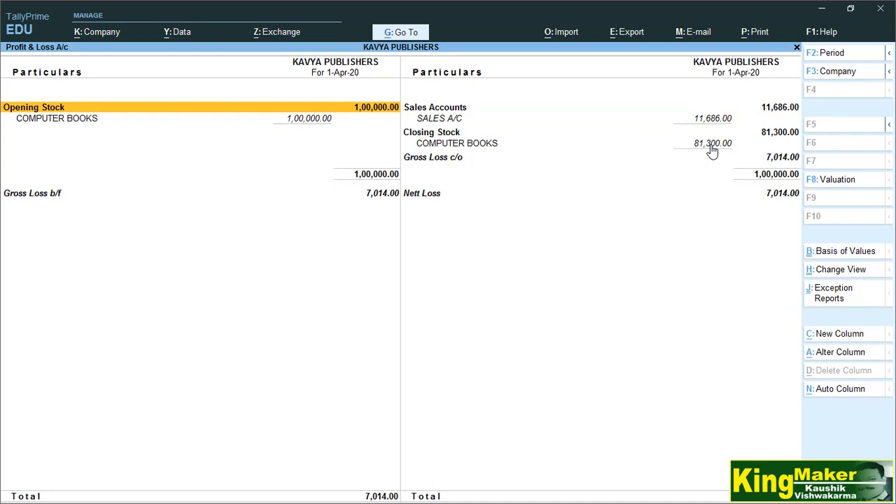
# Reopen the April voucher list of SALES A/C from the Profit & Loss A/c
pyautogui.press('Right')
pyautogui.press('Down')
pyautogui.press('Return')
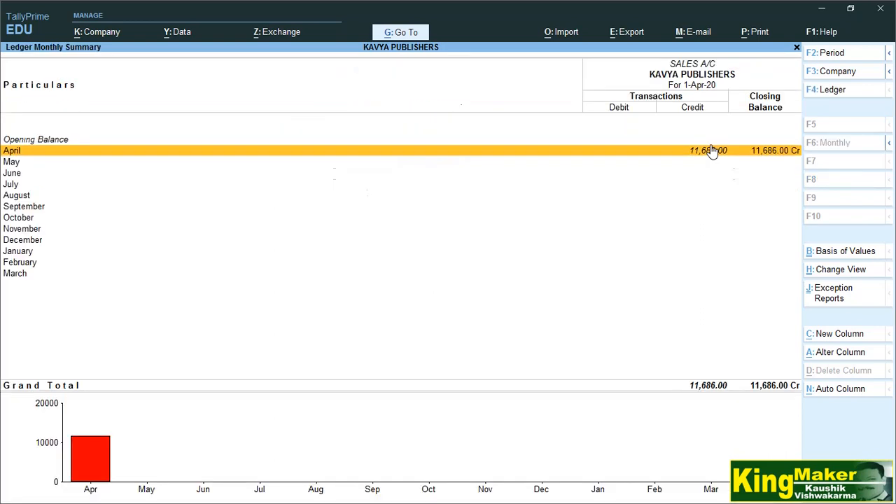
pyautogui.press('Return')
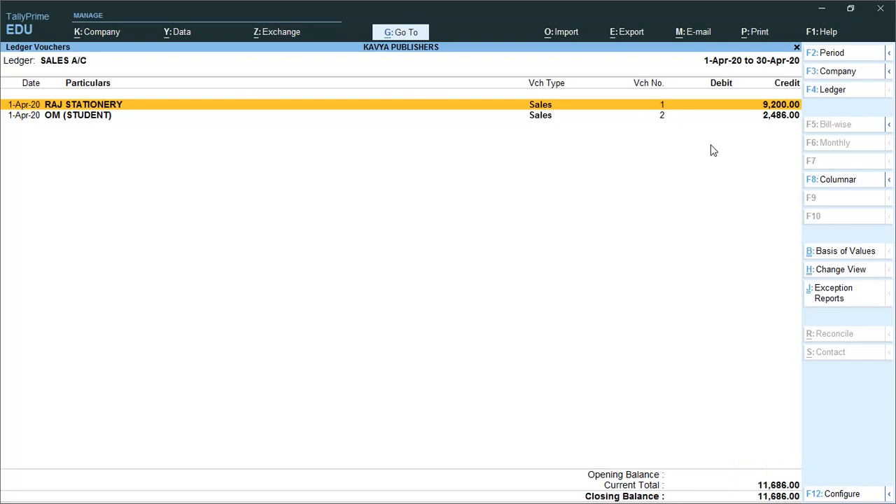
pyautogui.press('ctrl')
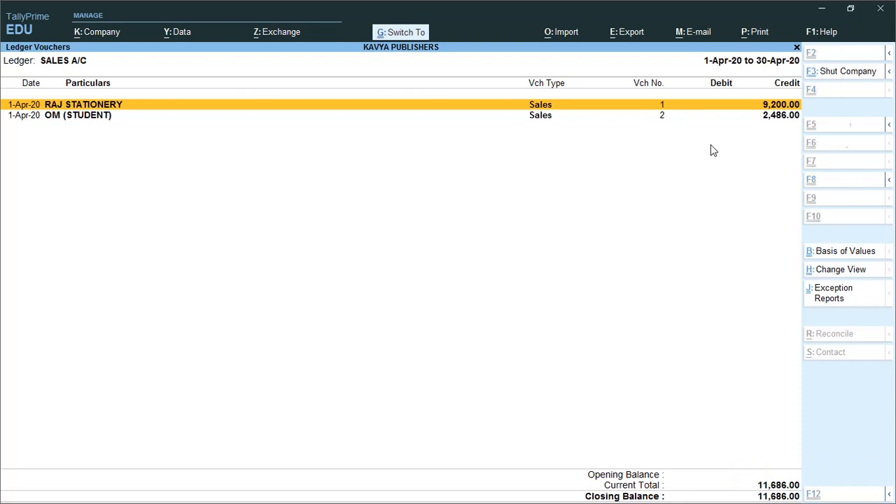